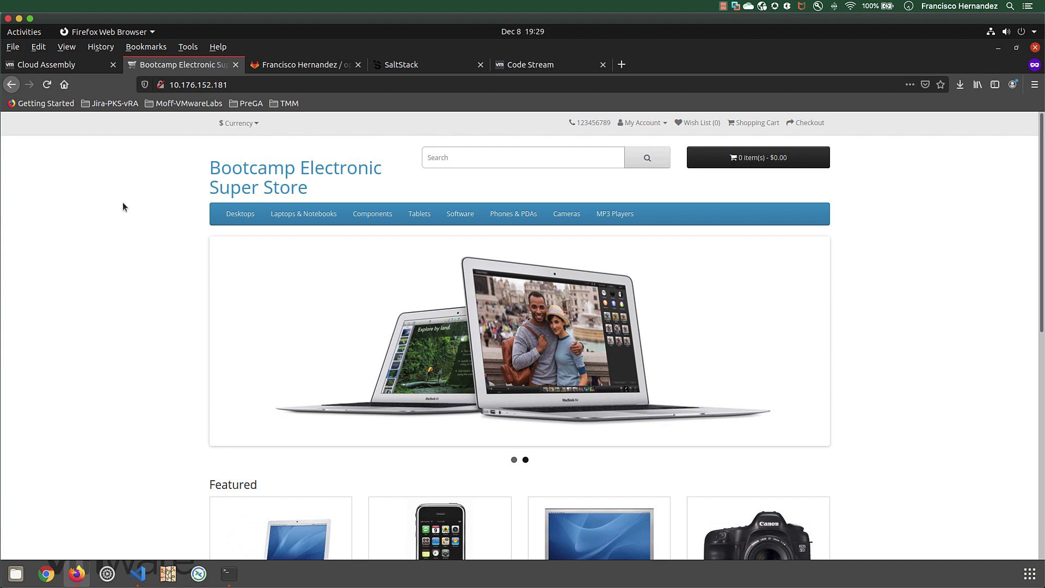
- Switch to Cloud Assembly's Deployments page listing the My MOAD Workload deployment
{"action": "left_click", "coordinate": [71, 66]}
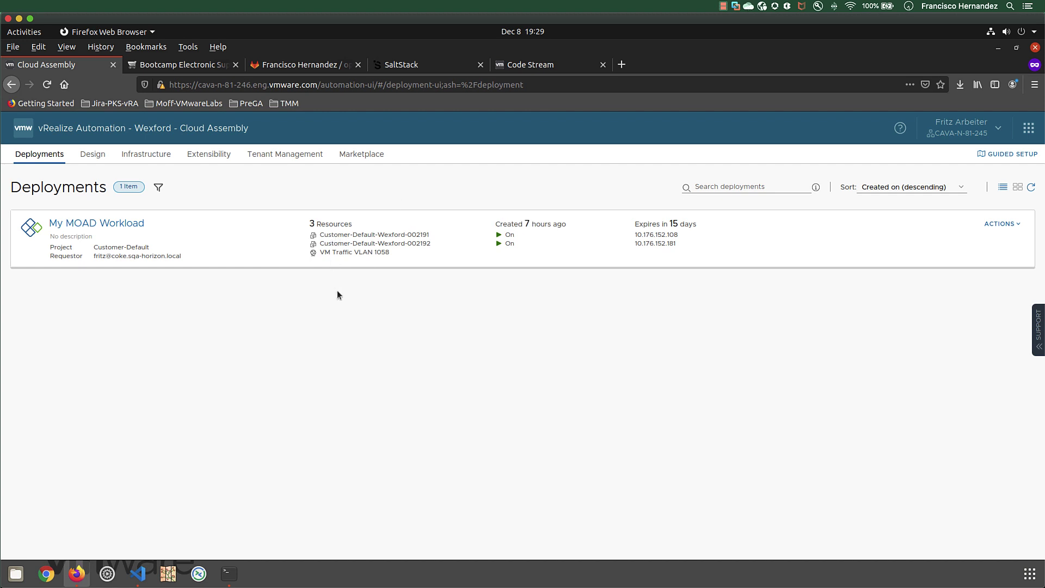
- Inspect My MOAD Workload's Salt-MOAD machine, then view mysql-MOAD and Salt-MOAD code in MOAD-Bootcamp
{"action": "left_click", "coordinate": [104, 225]}
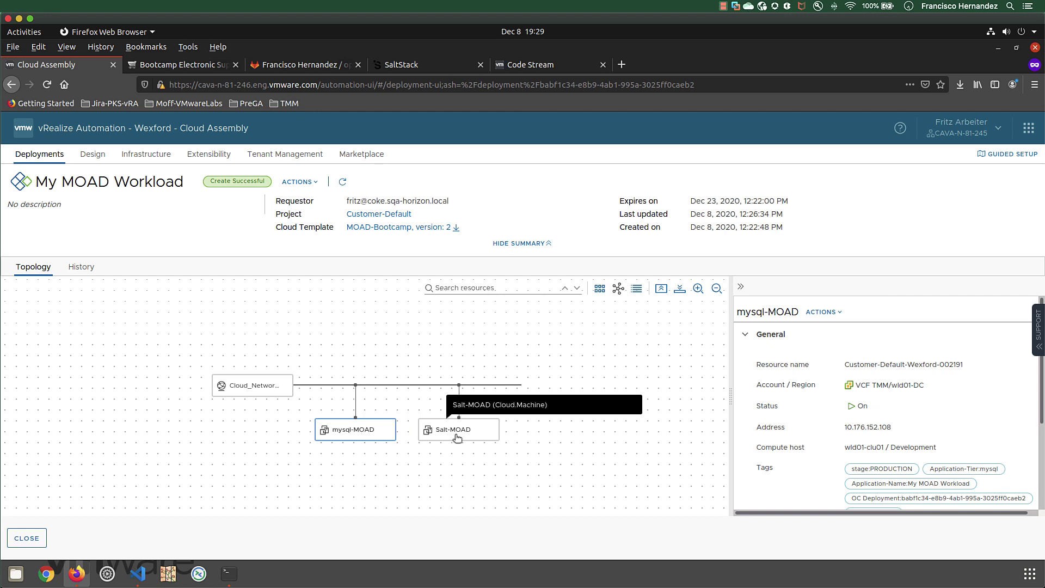
{"action": "left_click", "coordinate": [457, 435]}
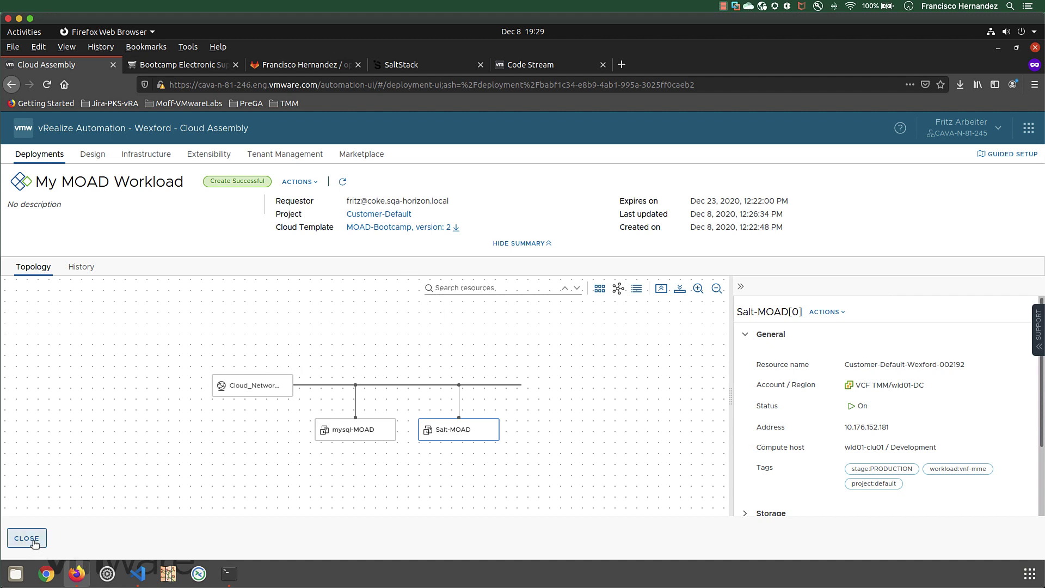
{"action": "left_click", "coordinate": [99, 158]}
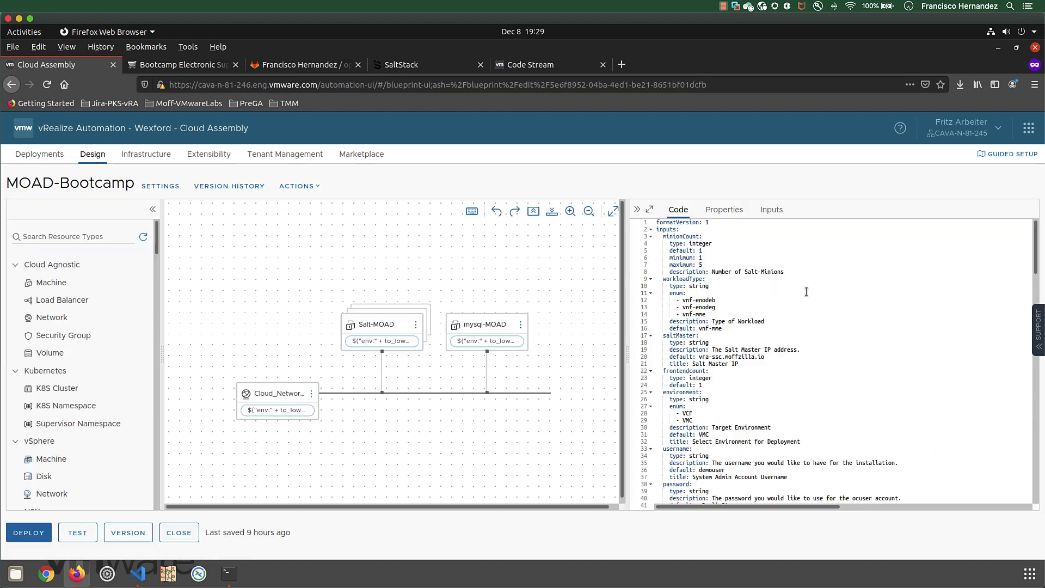
{"action": "left_click", "coordinate": [475, 328]}
{"action": "scroll", "coordinate": [785, 403], "scroll_direction": "down", "scroll_amount": 5}
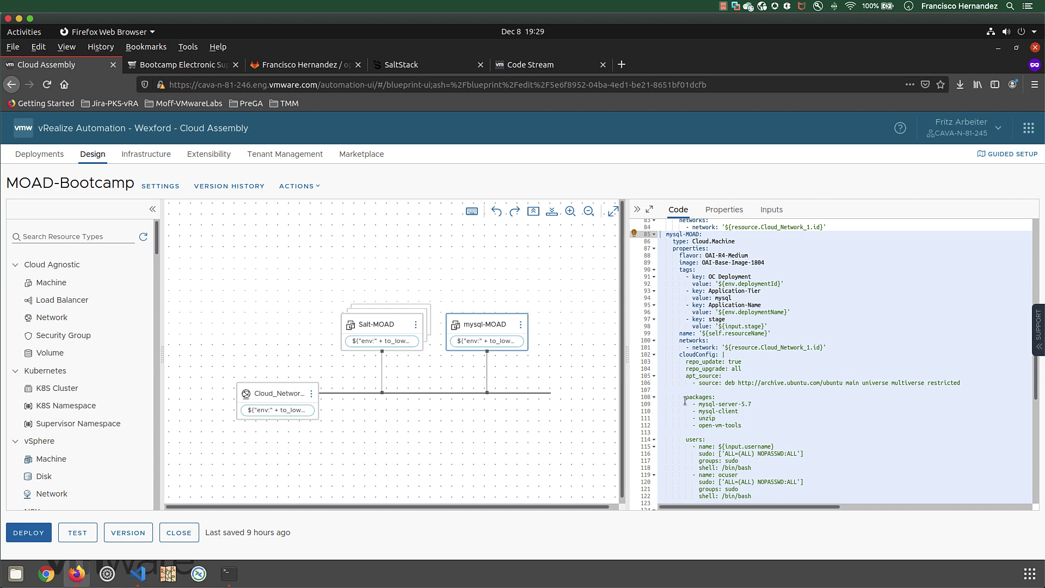
{"action": "left_click", "coordinate": [383, 331]}
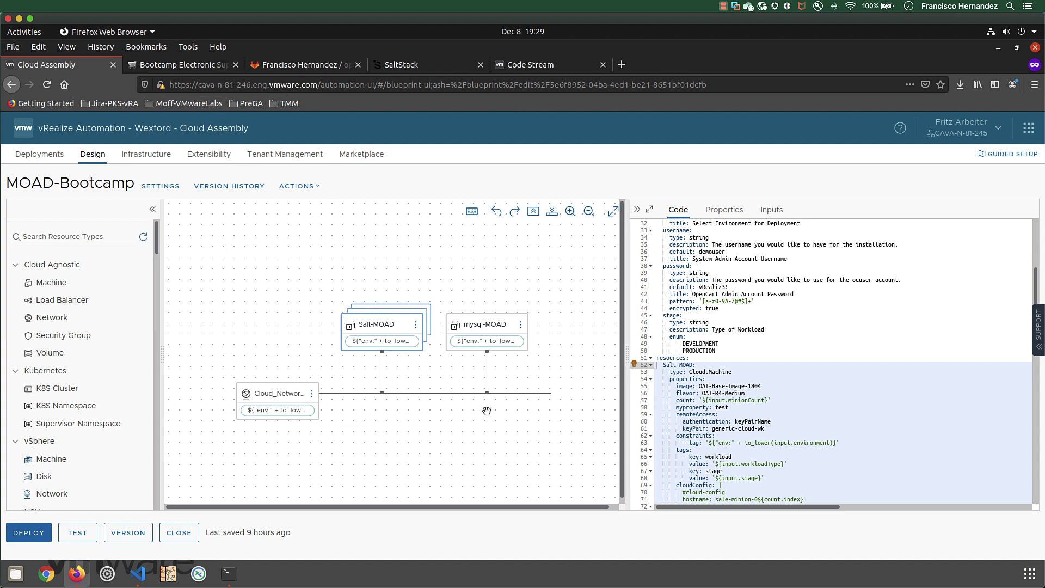
- Skim GitLab's opencart project, then view the SaltStack MOAD target with minion vnf-mme-0
{"action": "left_click", "coordinate": [280, 67]}
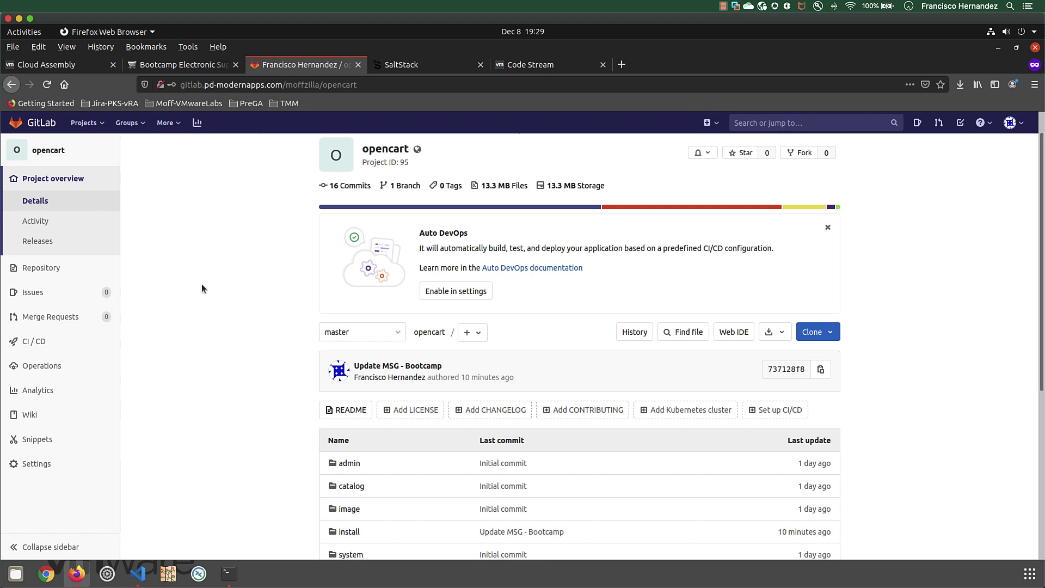
{"action": "scroll", "coordinate": [201, 284], "scroll_direction": "down", "scroll_amount": 1}
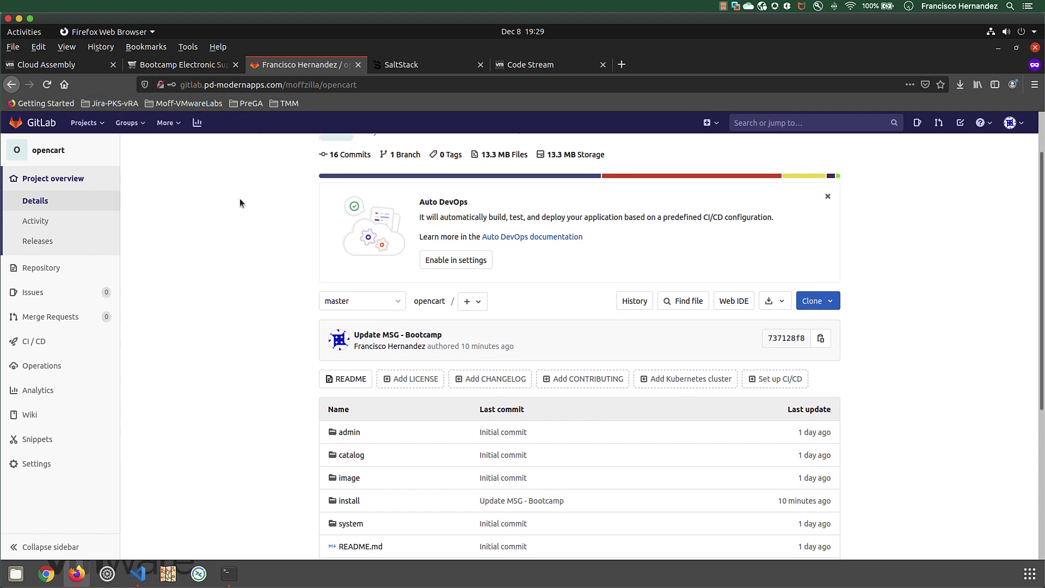
{"action": "scroll", "coordinate": [239, 204], "scroll_direction": "up", "scroll_amount": 1}
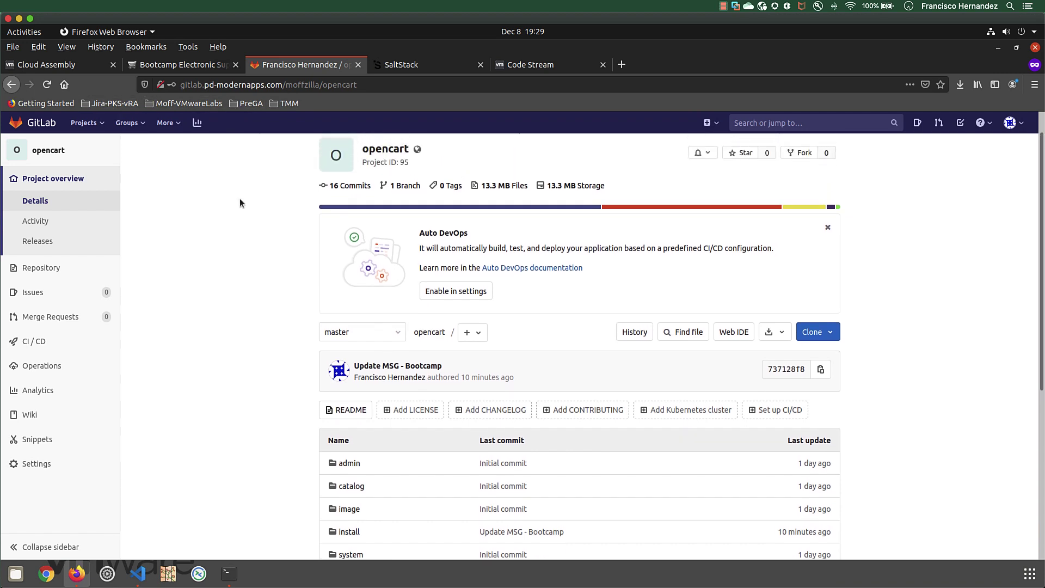
{"action": "left_click", "coordinate": [406, 67]}
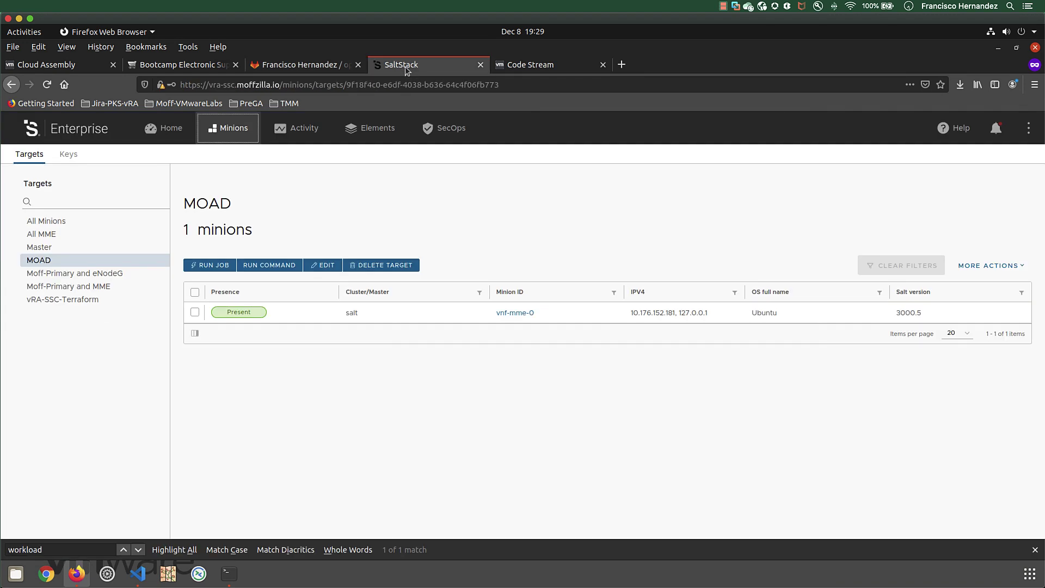
- Check vnf-mme-0's grains: blueprintName MOAD-Bootcamp, workloadType vnf-mme, projectName Customer-Default
{"action": "left_click", "coordinate": [526, 316]}
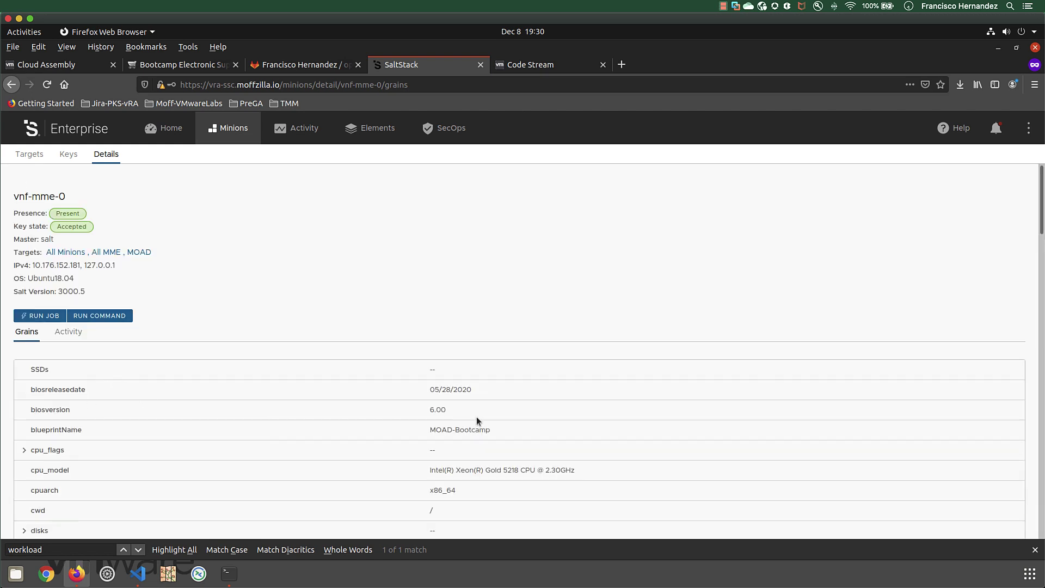
{"action": "left_click_drag", "start_coordinate": [494, 429], "coordinate": [428, 434]}
{"action": "left_click", "coordinate": [62, 551]}
{"action": "key", "text": "Return"}
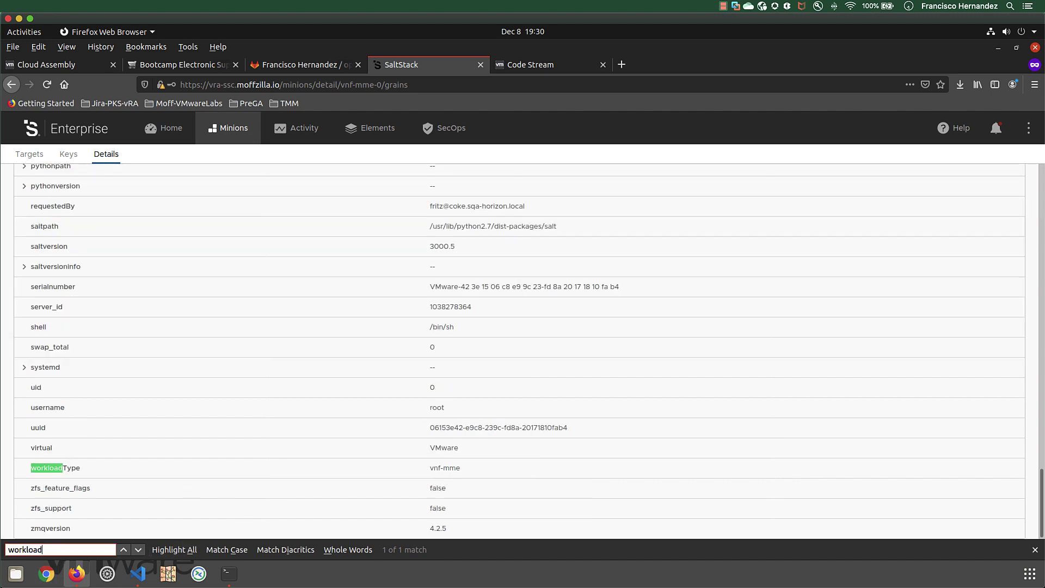
{"action": "left_click_drag", "start_coordinate": [48, 550], "coordinate": [2, 543]}
{"action": "type", "text": "Projec"}
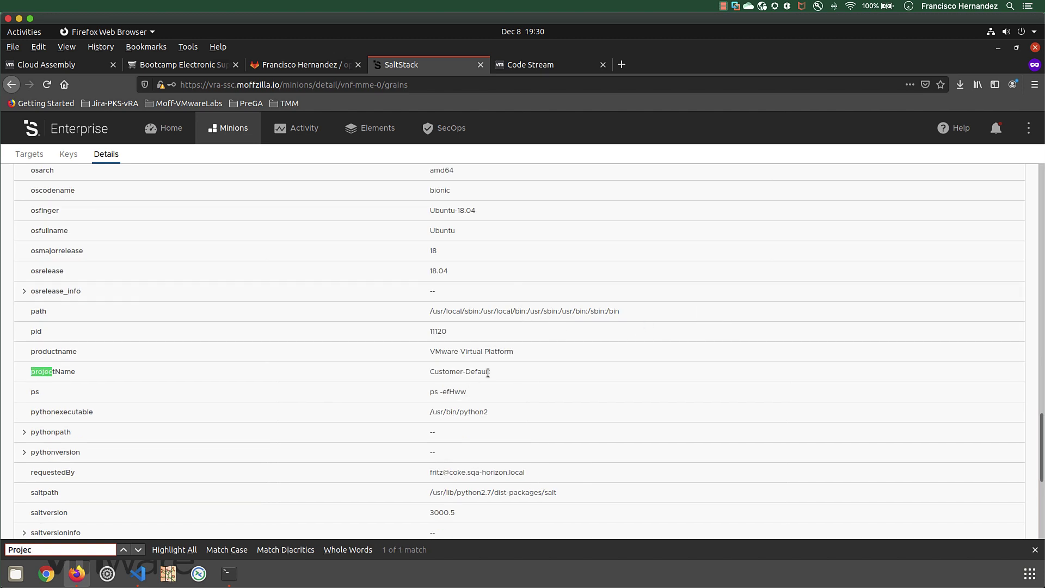
{"action": "left_click_drag", "start_coordinate": [488, 373], "coordinate": [438, 373]}
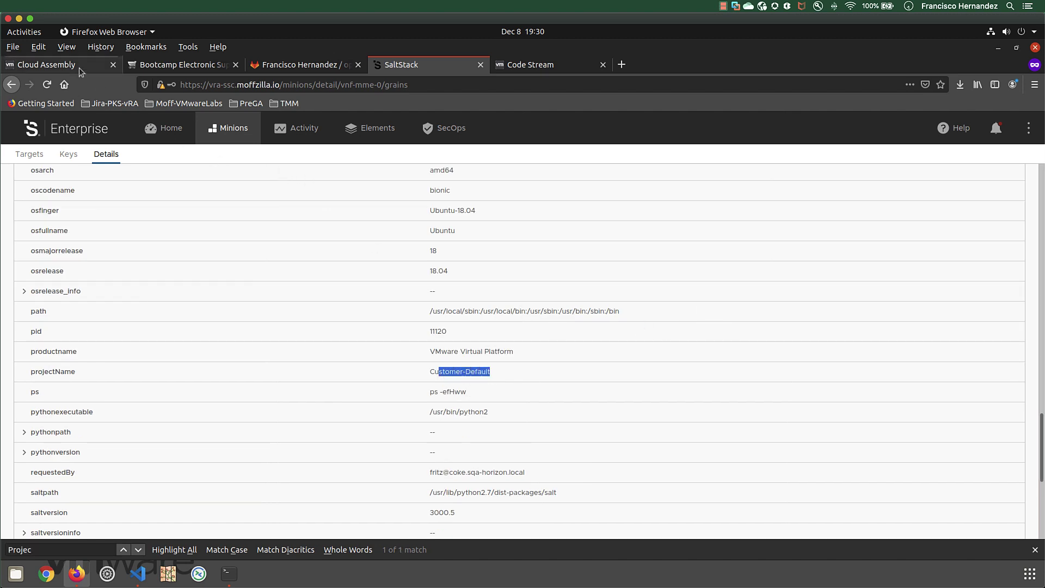
- Glance at the Bootcamp Electronic Super Store page, then bring up opencart.sql in Visual Studio Code
{"action": "left_click", "coordinate": [179, 64]}
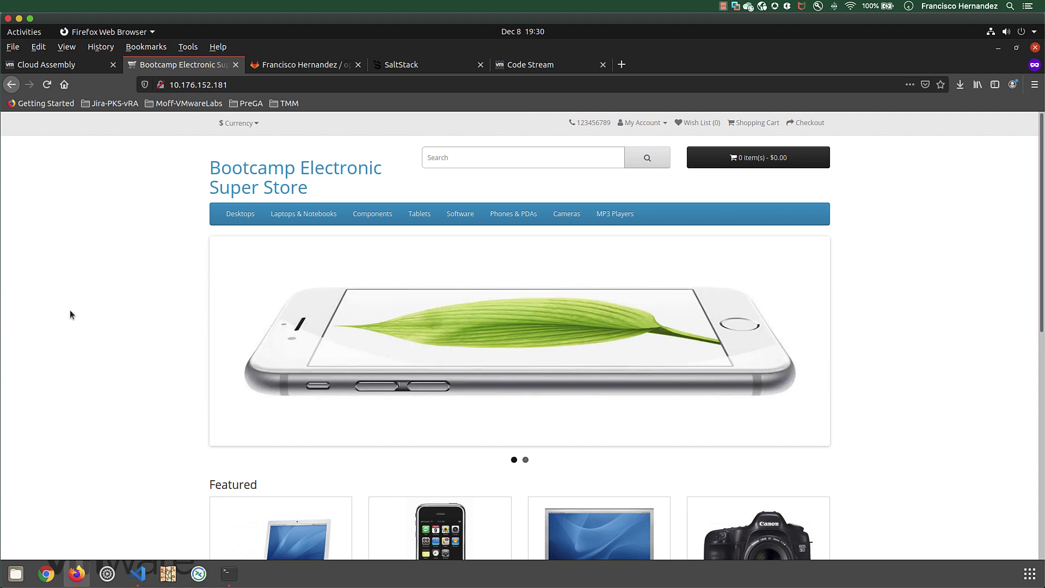
{"action": "left_click", "coordinate": [138, 573]}
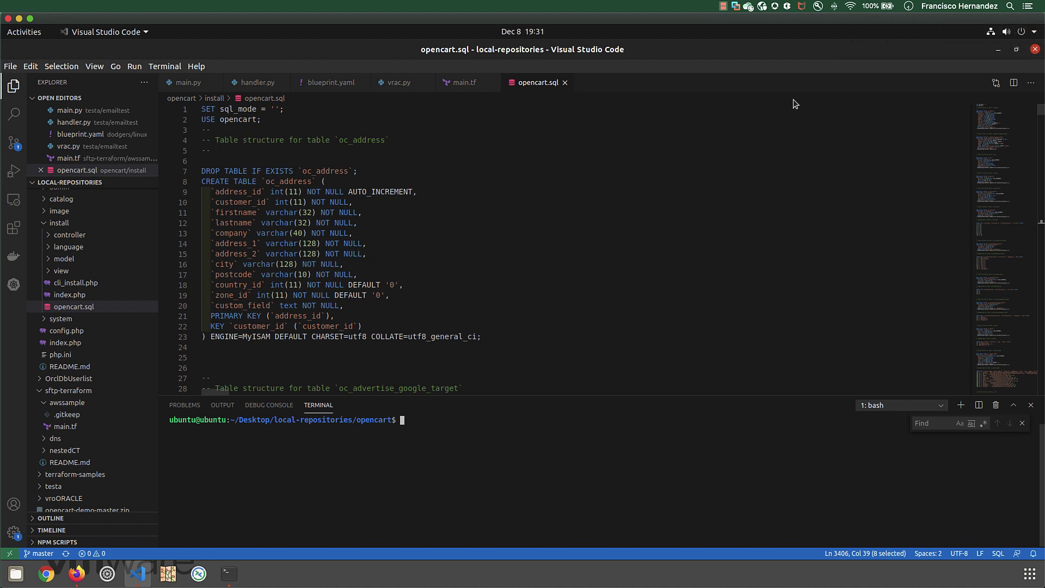
- Replace both 'Bootcamp' occurrences in opencart.sql with 'MOAD' and save the file
{"action": "left_click", "coordinate": [31, 67]}
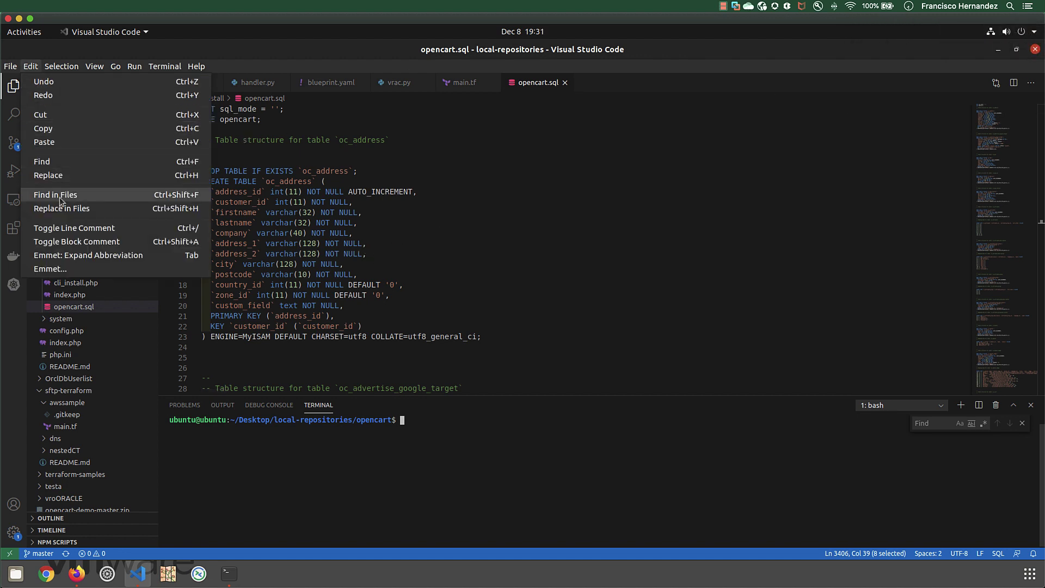
{"action": "left_click", "coordinate": [48, 175]}
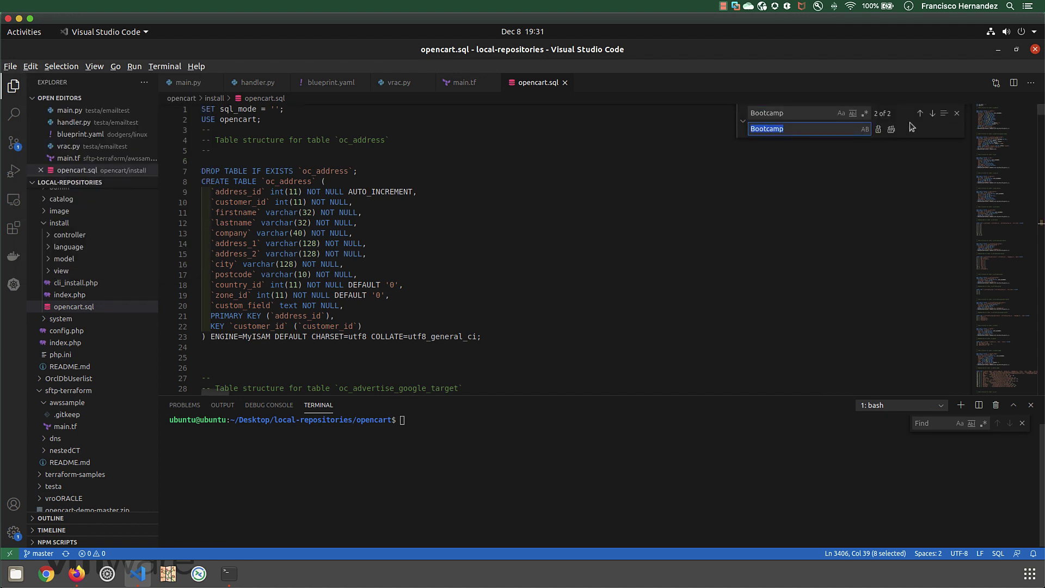
{"action": "left_click", "coordinate": [931, 114]}
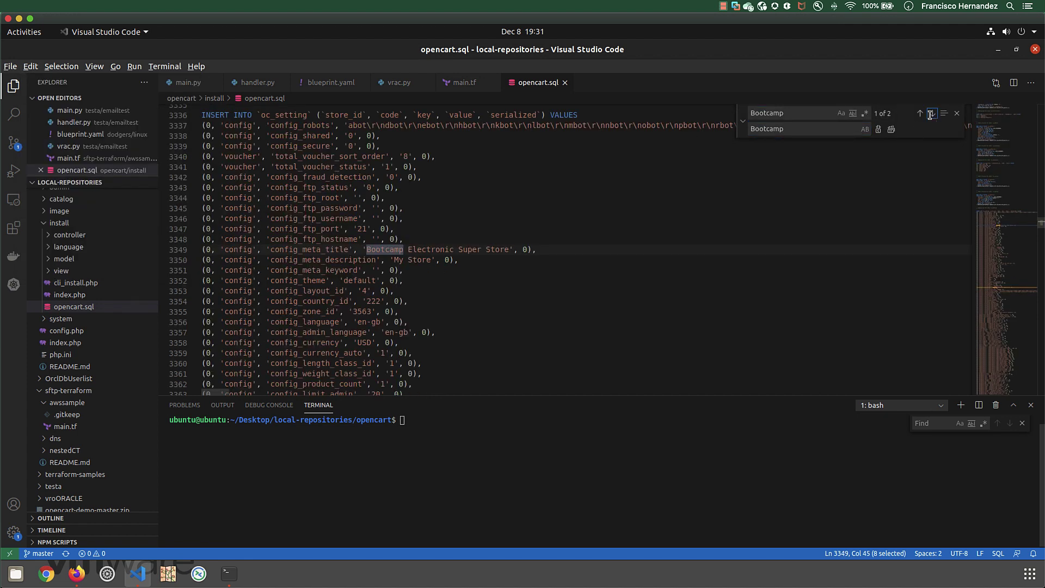
{"action": "double_click", "coordinate": [791, 128]}
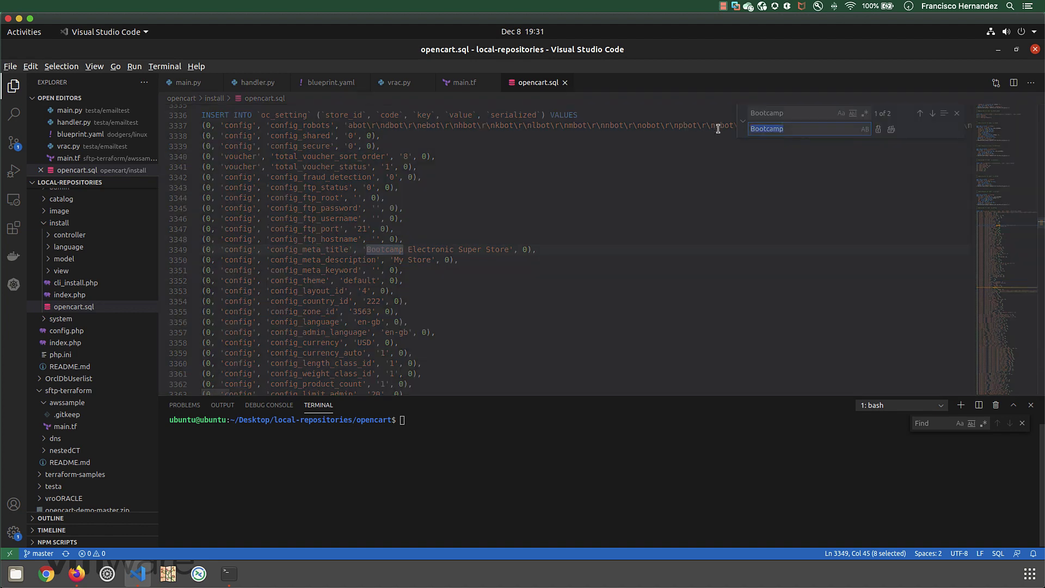
{"action": "type", "text": "MOAD"}
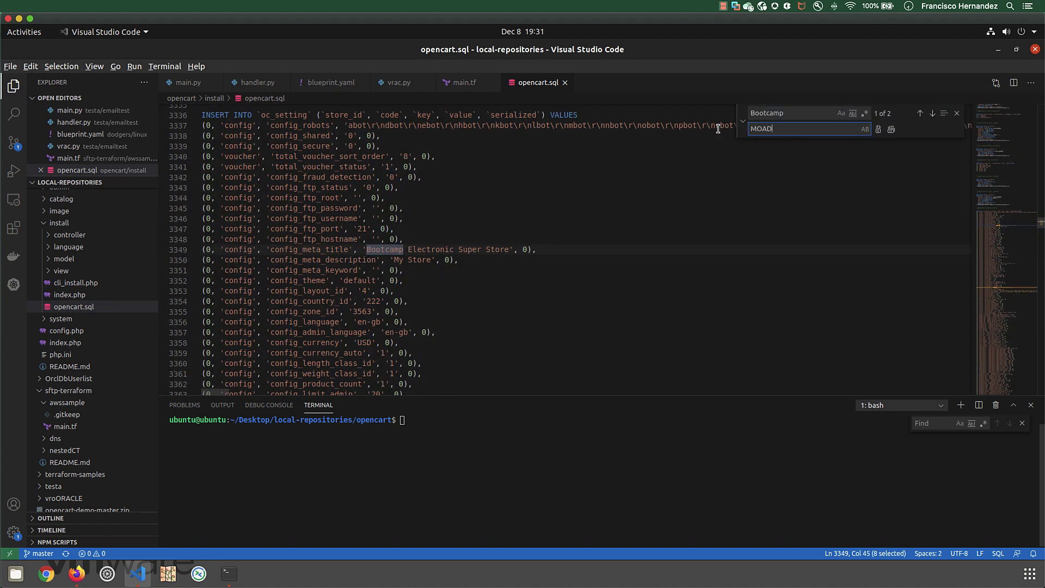
{"action": "left_click", "coordinate": [879, 130]}
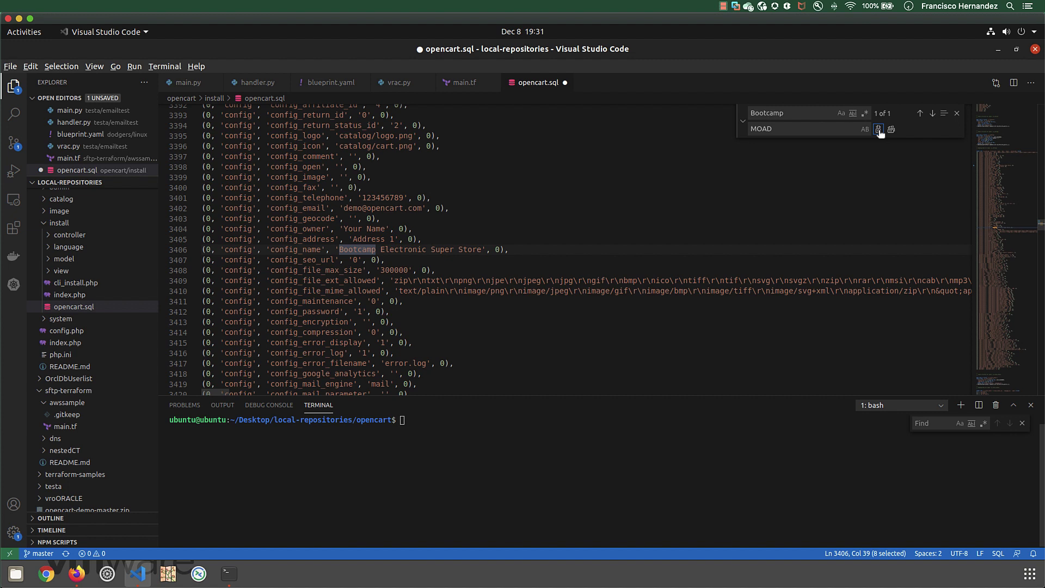
{"action": "left_click", "coordinate": [879, 130]}
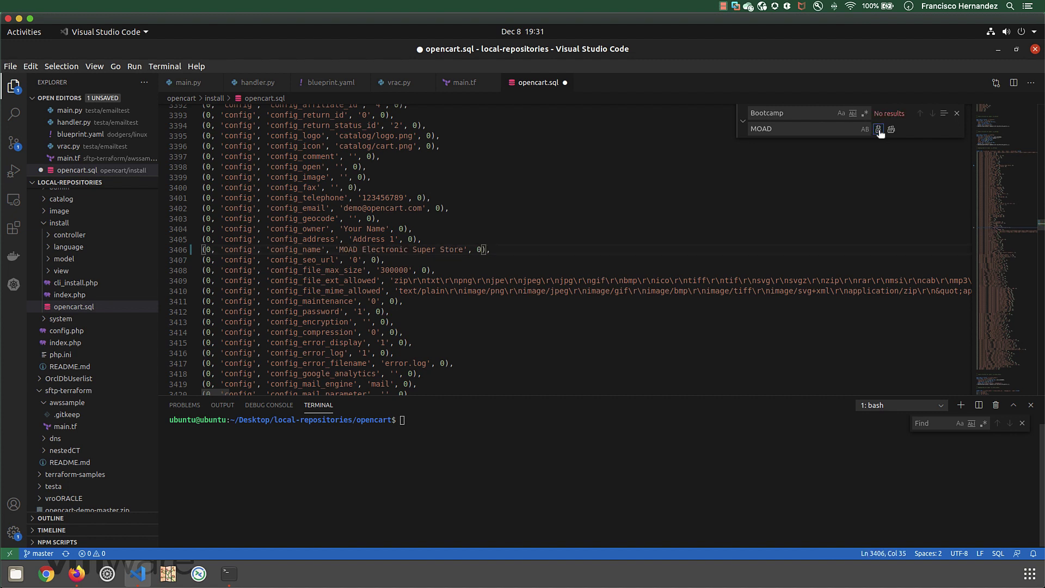
{"action": "left_click", "coordinate": [957, 115]}
{"action": "key", "text": "ctrl+s"}
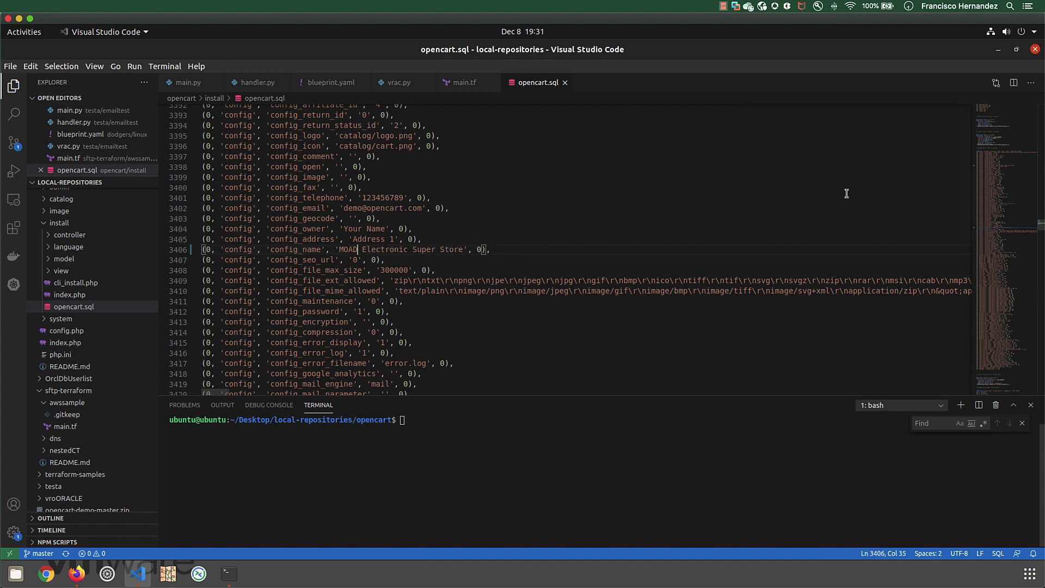
- Stage opencart.sql and commit it with the message 'Update MSG - Bootcamp to MOAD Fix'
{"action": "left_click", "coordinate": [538, 439]}
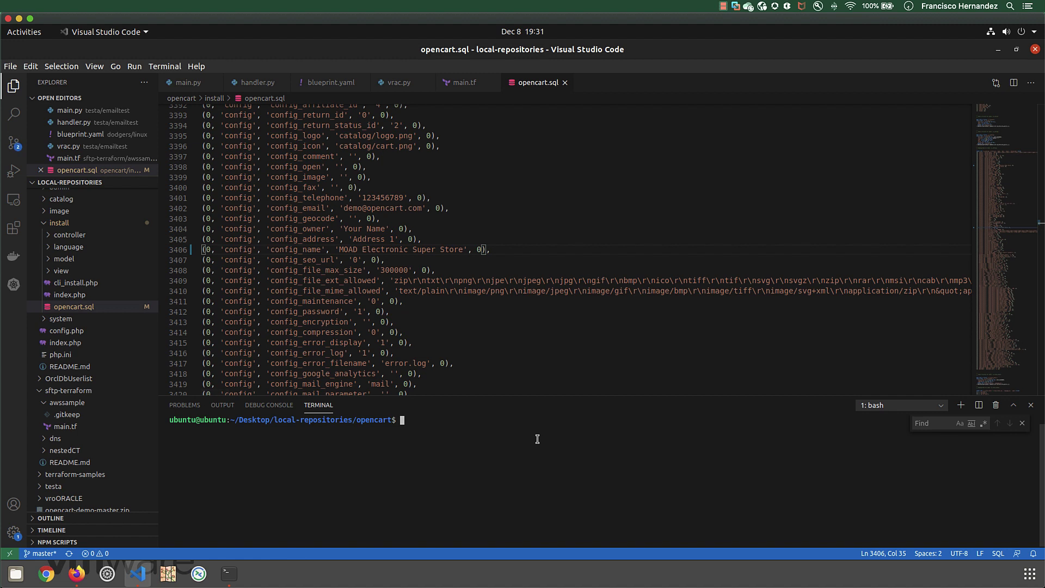
{"action": "key", "text": "ctrl+r"}
{"action": "type", "text": "add"}
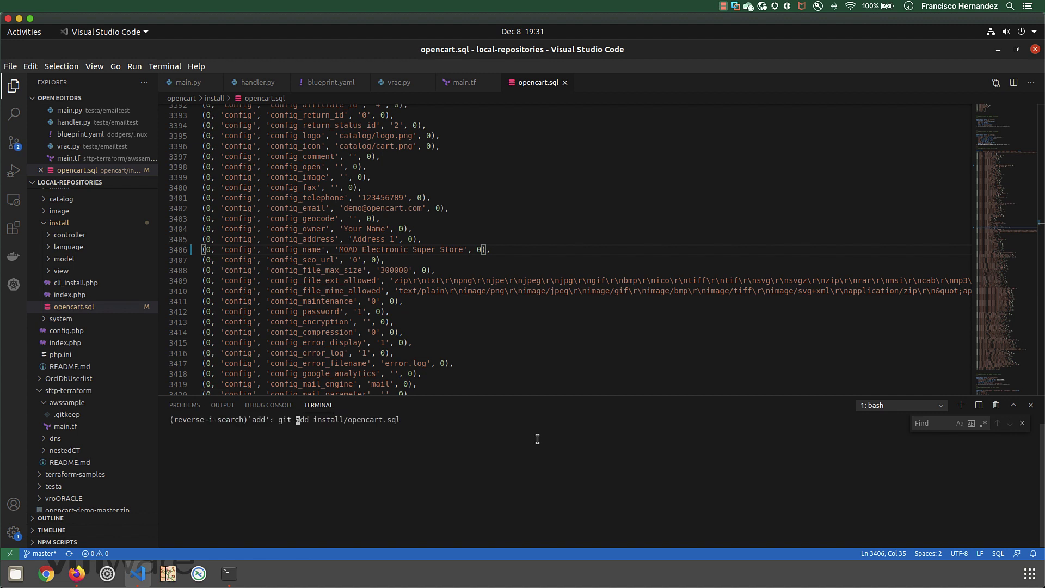
{"action": "key", "text": "Return"}
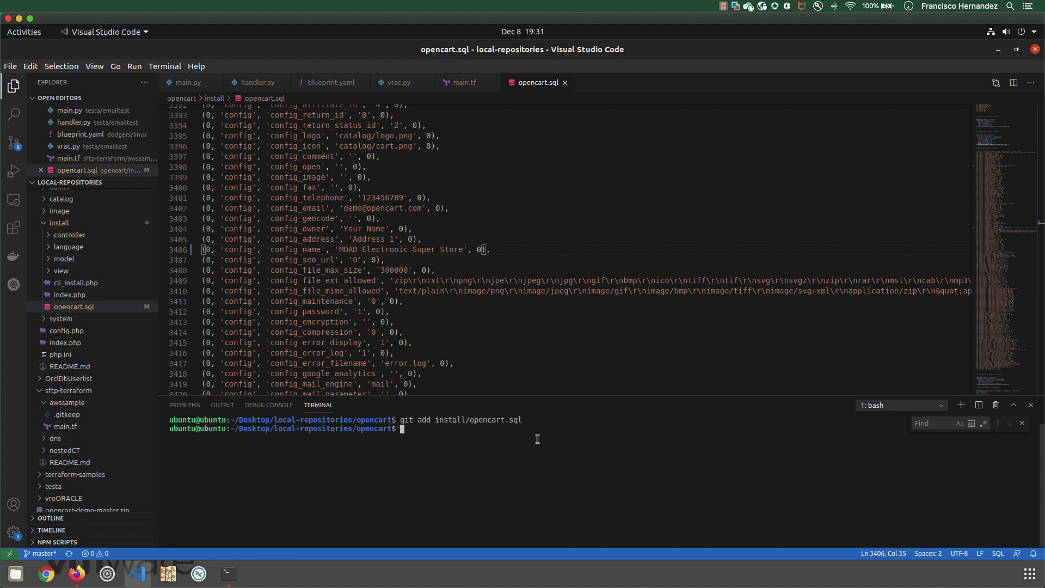
{"action": "key", "text": "ctrl+r"}
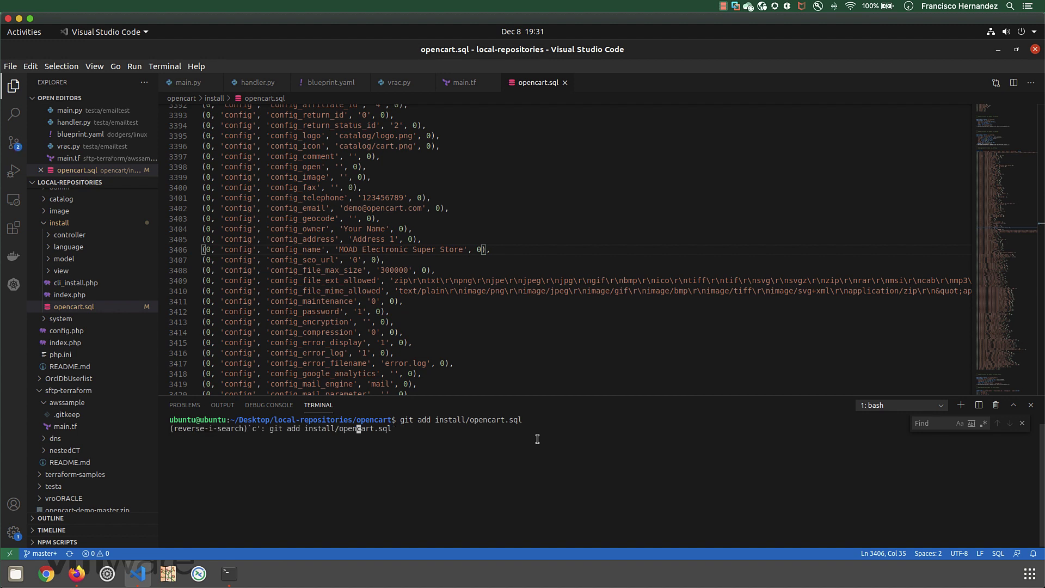
{"action": "type", "text": "comm"}
{"action": "key", "text": "Right"}
{"action": "key", "text": "Right"}
{"action": "key", "text": "Right"}
{"action": "key", "text": "Right"}
{"action": "key", "text": "Right"}
{"action": "key", "text": "Right"}
{"action": "key", "text": "Right"}
{"action": "key", "text": "Right"}
{"action": "key", "text": "Right"}
{"action": "key", "text": "Right"}
{"action": "key", "text": "Right"}
{"action": "key", "text": "Right"}
{"action": "key", "text": "Right"}
{"action": "key", "text": "Right"}
{"action": "key", "text": "Right"}
{"action": "key", "text": "Right"}
{"action": "key", "text": "Right"}
{"action": "key", "text": "Right"}
{"action": "key", "text": "Right"}
{"action": "key", "text": "Right"}
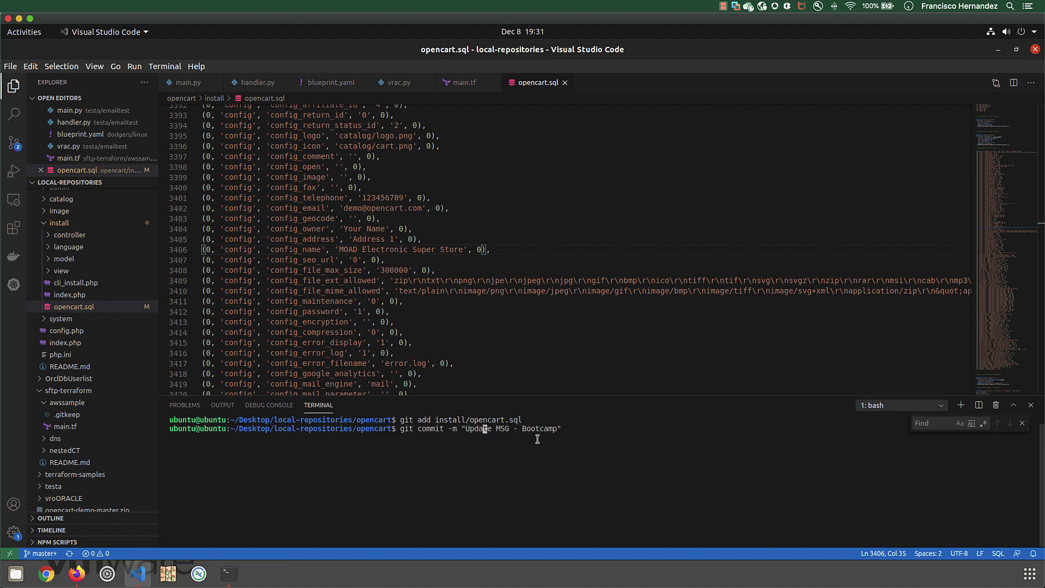
{"action": "key", "text": "Left"}
{"action": "type", "text": "to MOAD Fix"}
{"action": "key", "text": "Return"}
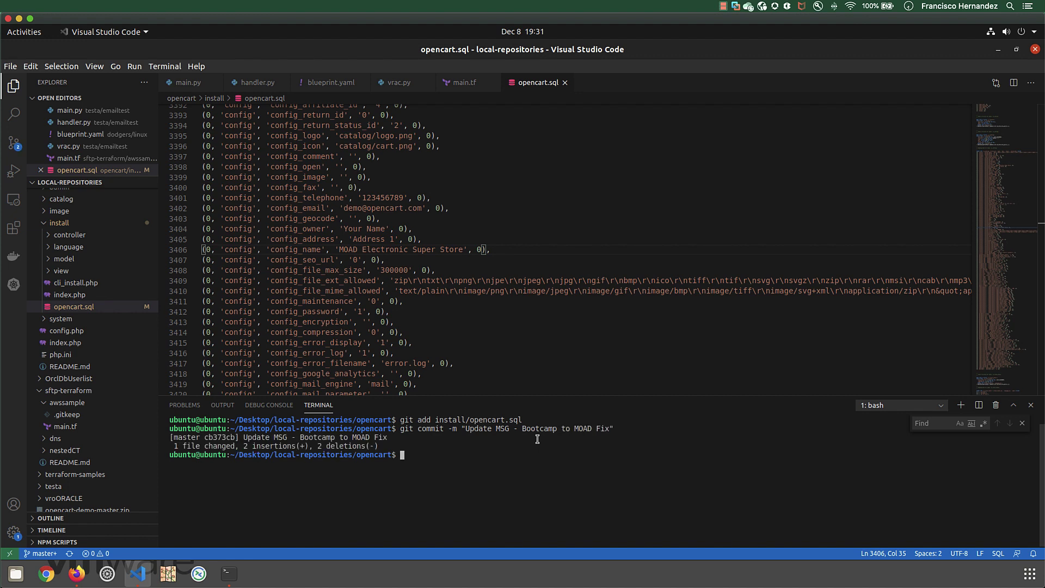
- Push the commit to origin master, entering the Git username and password
{"action": "key", "text": "Up"}
{"action": "key", "text": "Up"}
{"action": "key", "text": "Return"}
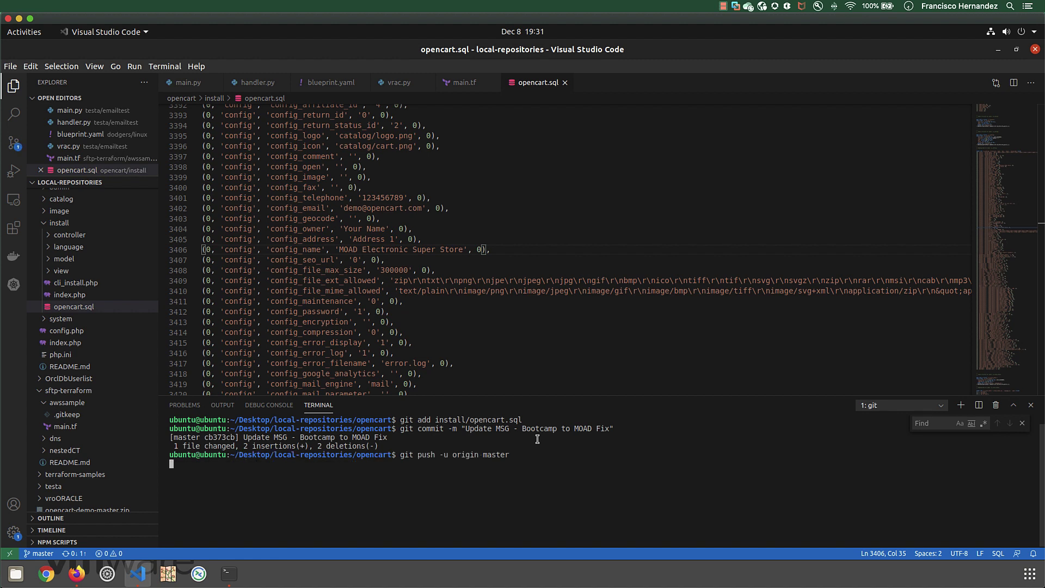
{"action": "type", "text": "moffzilla"}
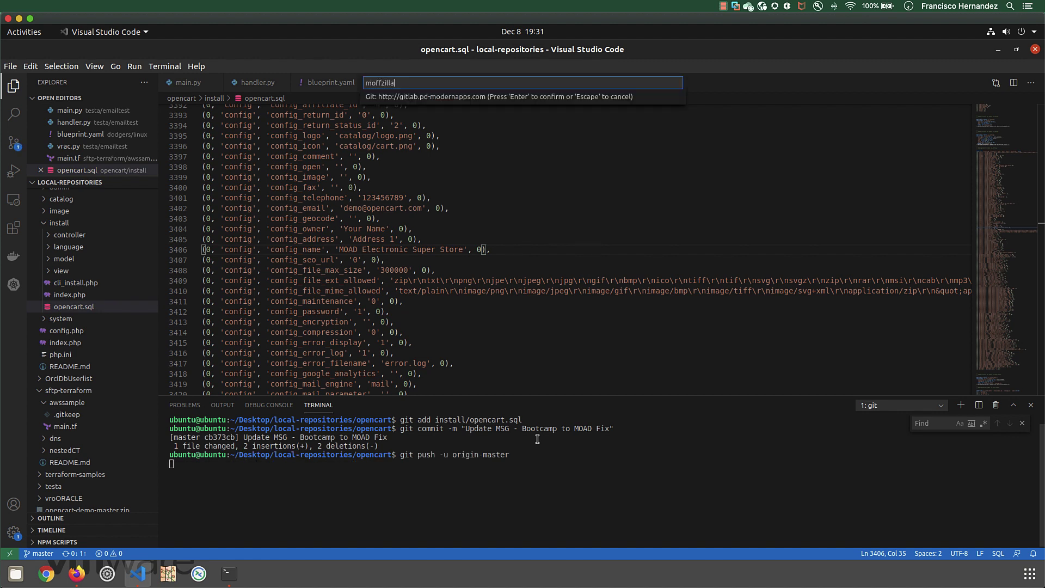
{"action": "key", "text": "Return"}
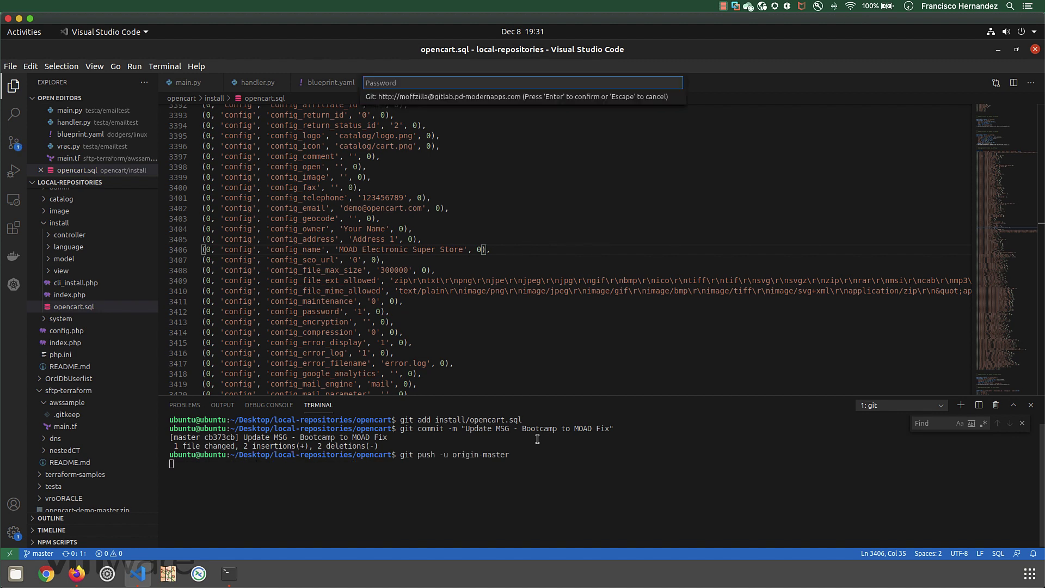
{"action": "type", "text": "••••••••"}
{"action": "key", "text": "Return"}
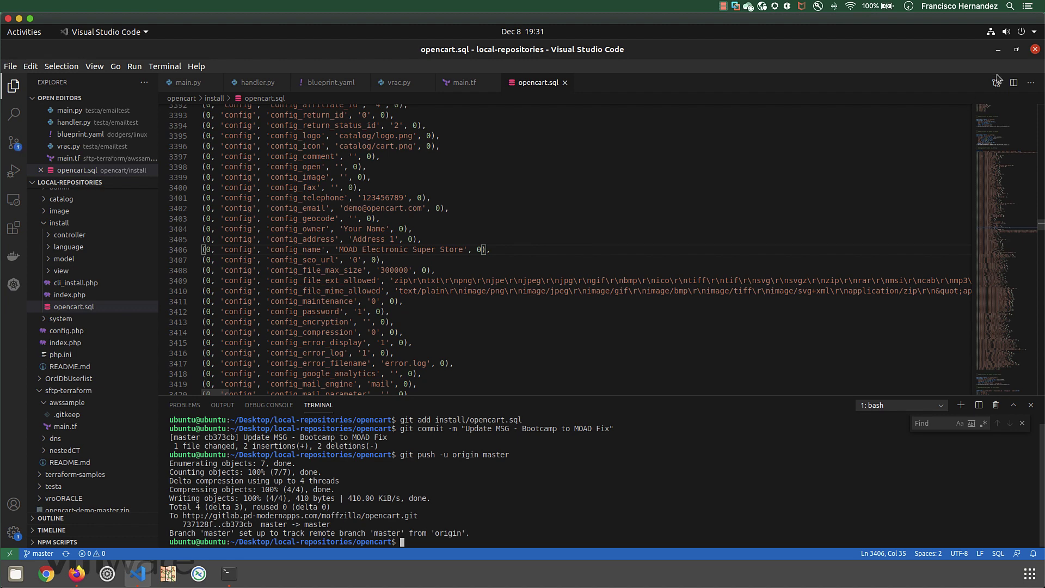
- Reload GitLab's opencart project and review the 'Update MSG - Bootcamp to MOAD Fix' commit diff
{"action": "left_click", "coordinate": [999, 53]}
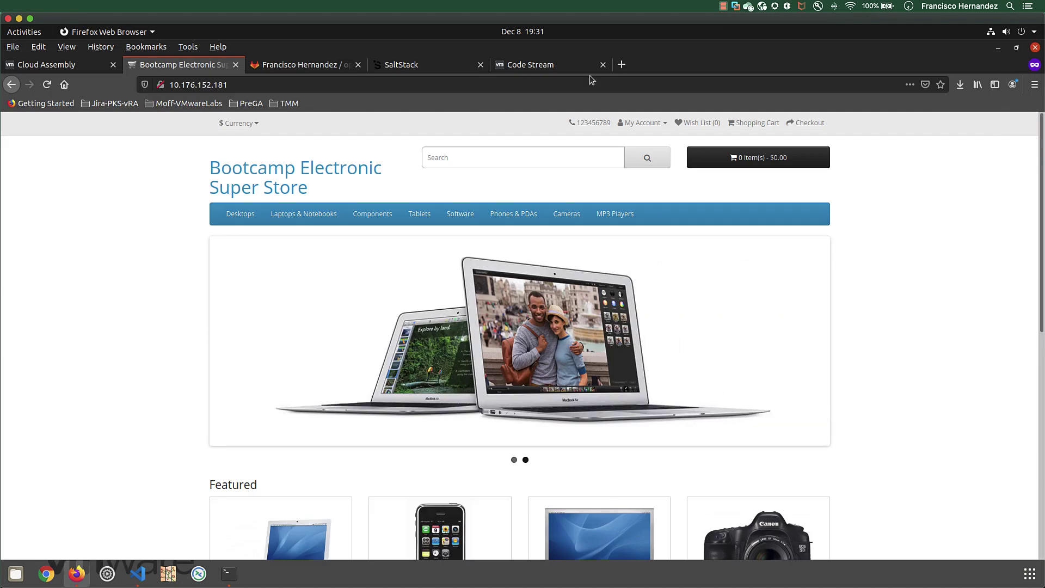
{"action": "left_click", "coordinate": [314, 70]}
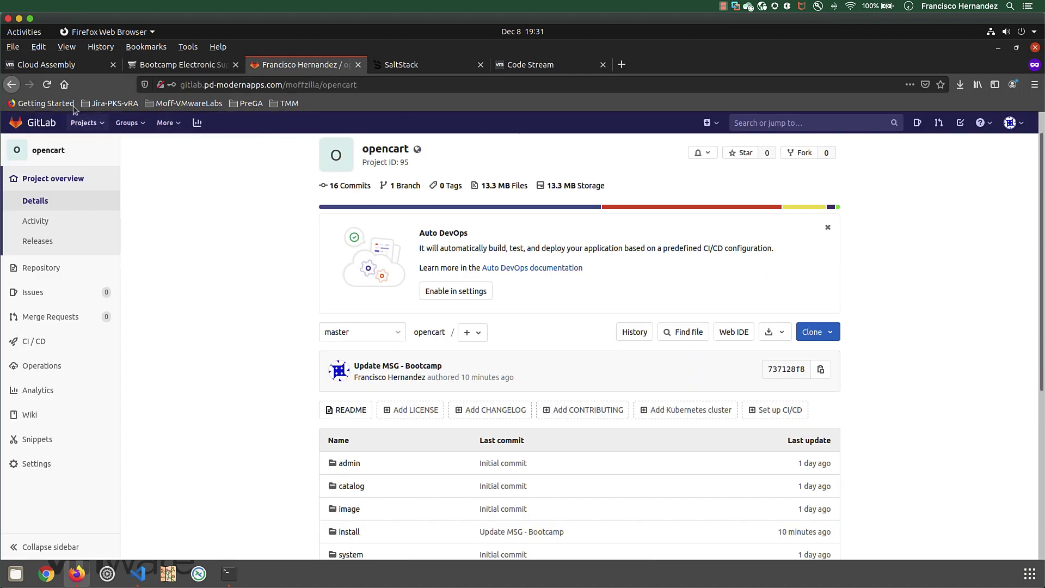
{"action": "left_click", "coordinate": [47, 85]}
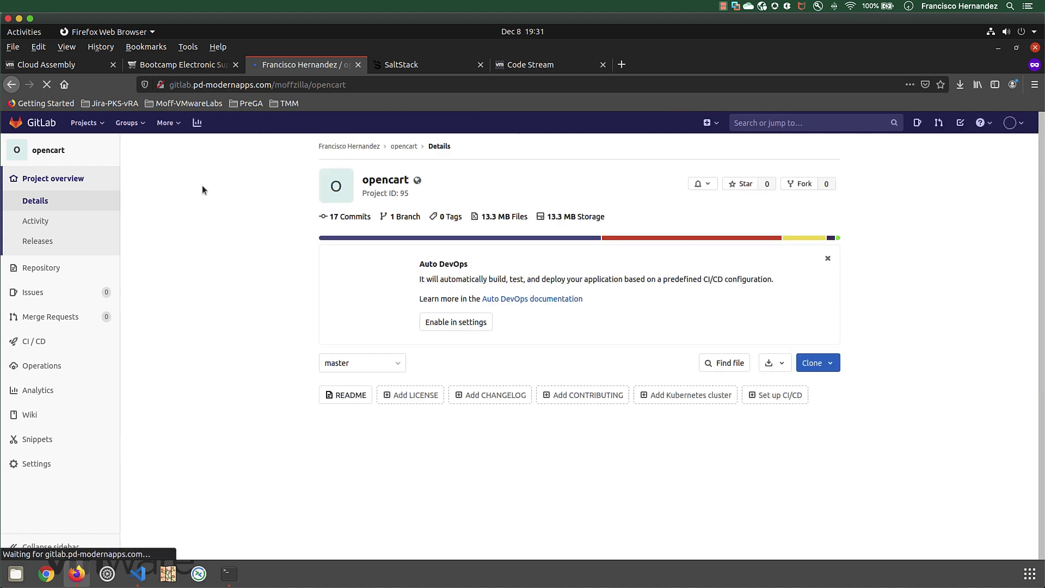
{"action": "scroll", "coordinate": [216, 255], "scroll_direction": "down", "scroll_amount": 4}
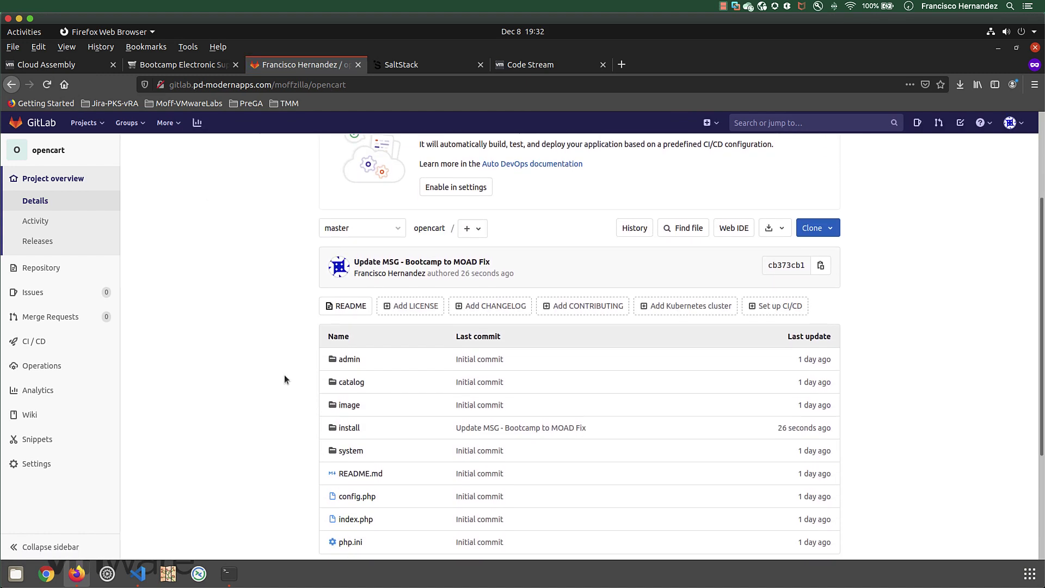
{"action": "left_click", "coordinate": [528, 411]}
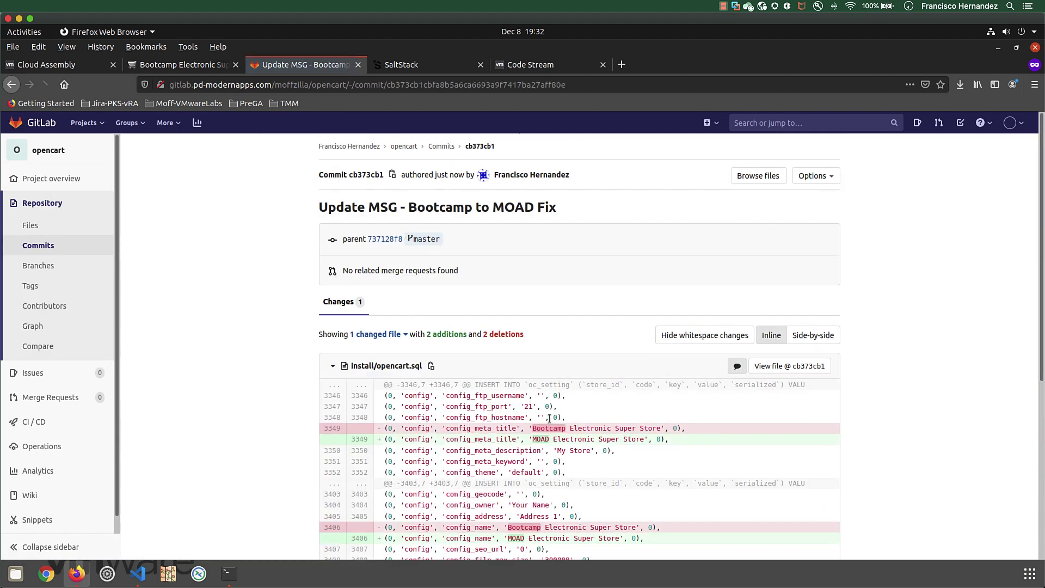
{"action": "scroll", "coordinate": [548, 419], "scroll_direction": "down", "scroll_amount": 1}
{"action": "scroll", "coordinate": [550, 422], "scroll_direction": "down", "scroll_amount": 1}
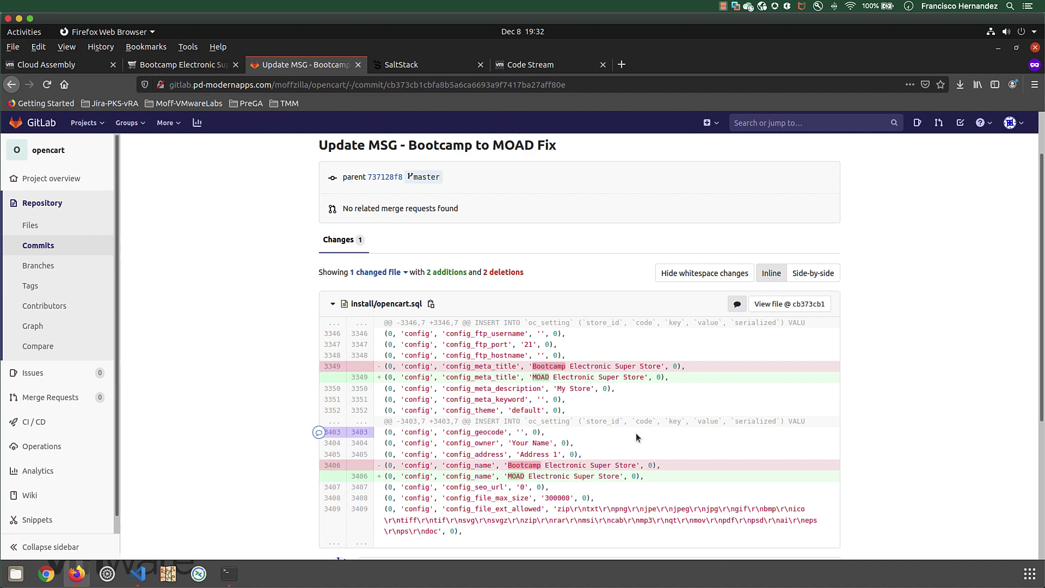
{"action": "scroll", "coordinate": [581, 417], "scroll_direction": "up", "scroll_amount": 2}
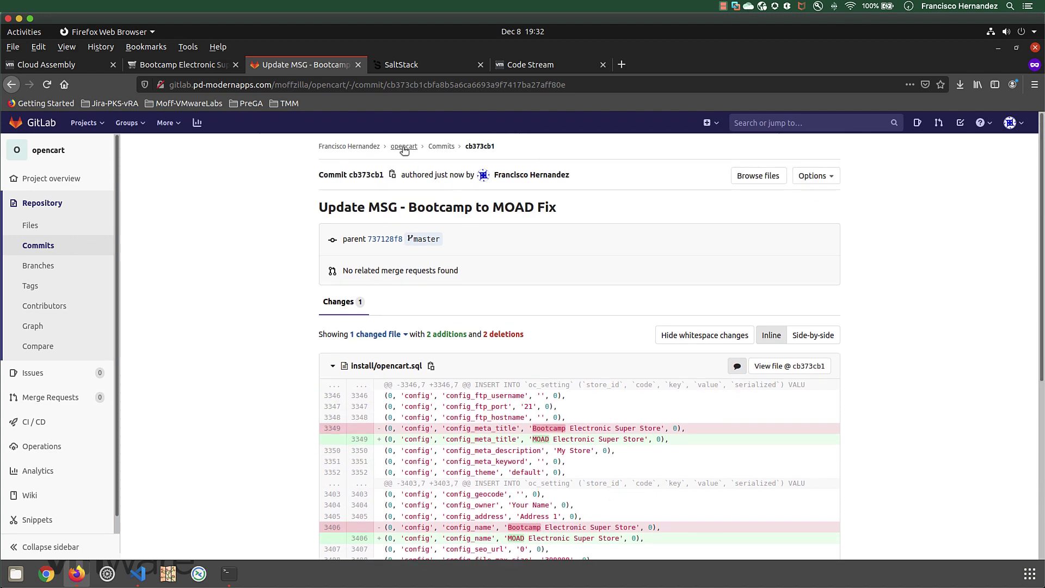
- Return to the opencart overview, go to Code Stream pipelines, and open the new Slack notification
{"action": "left_click", "coordinate": [404, 147]}
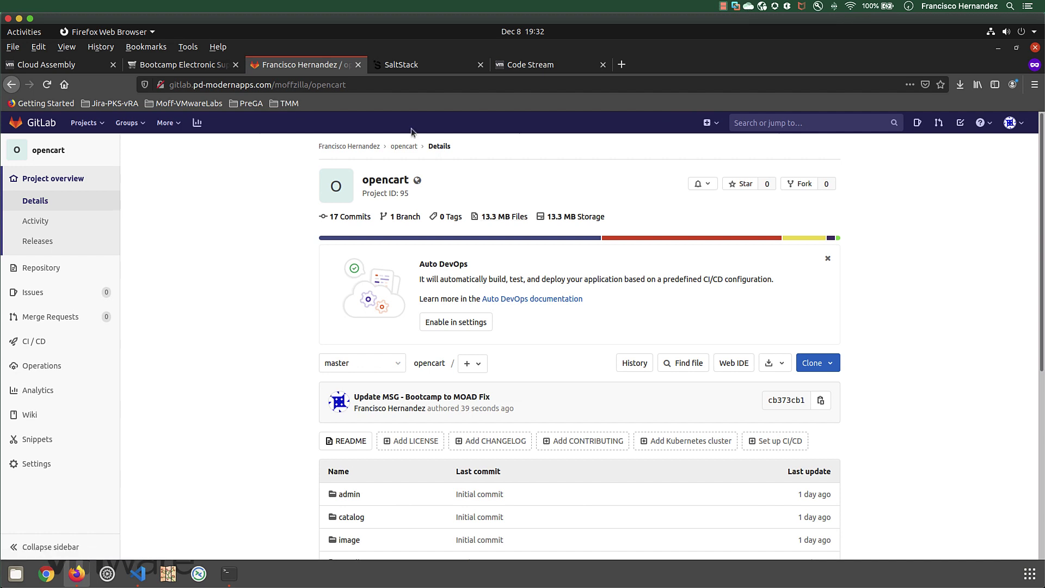
{"action": "left_click", "coordinate": [507, 69]}
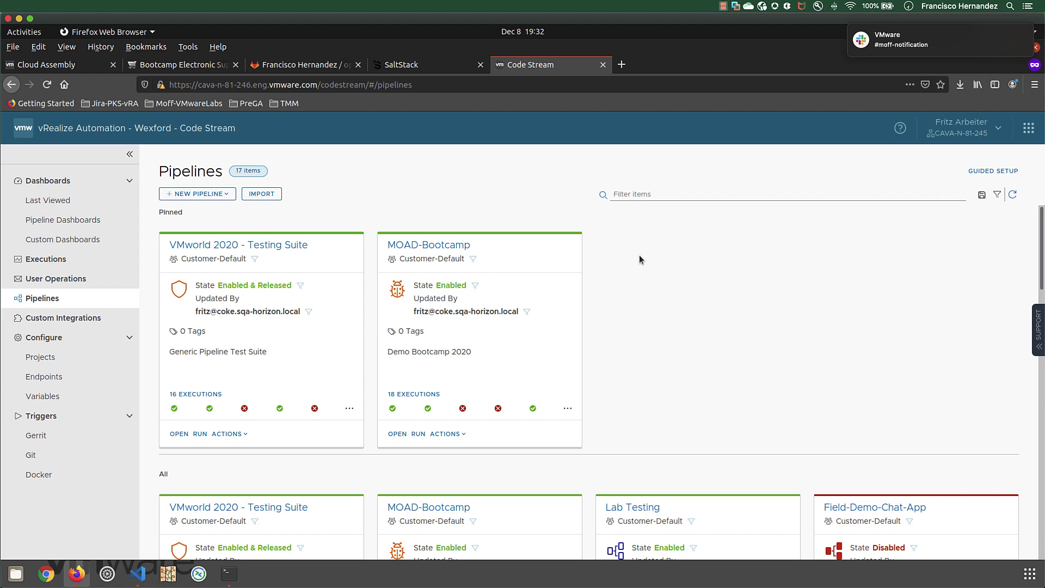
{"action": "left_click", "coordinate": [881, 46]}
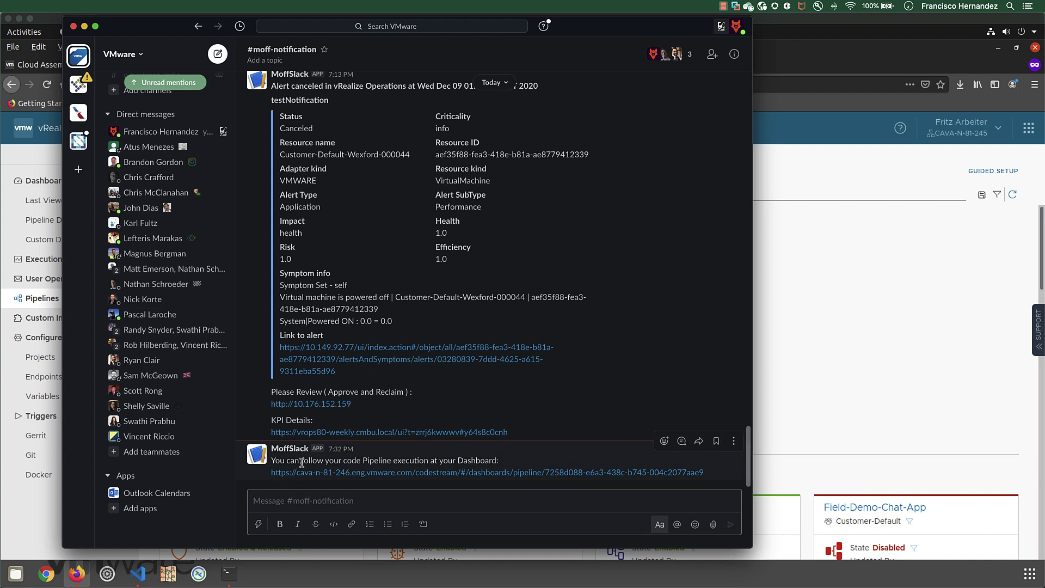
- Open the MoffSlack message's pipeline dashboard link in a new browser tab
{"action": "right_click", "coordinate": [490, 473]}
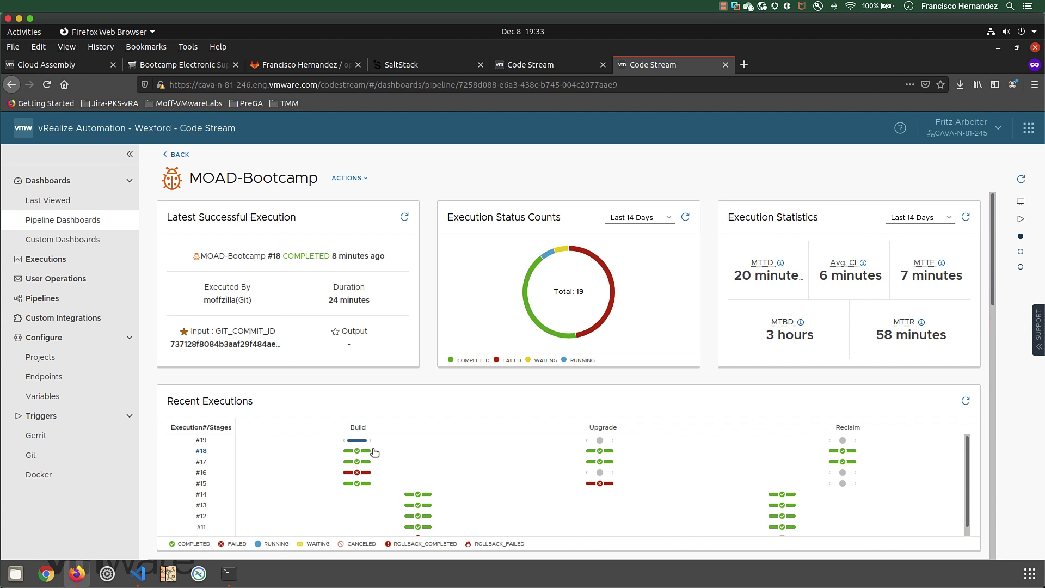
- Check execution #19's Build stage and its running Deploy task, then close the execution details
{"action": "mouse_move", "coordinate": [362, 444]}
{"action": "left_click_drag", "start_coordinate": [997, 297], "coordinate": [992, 409]}
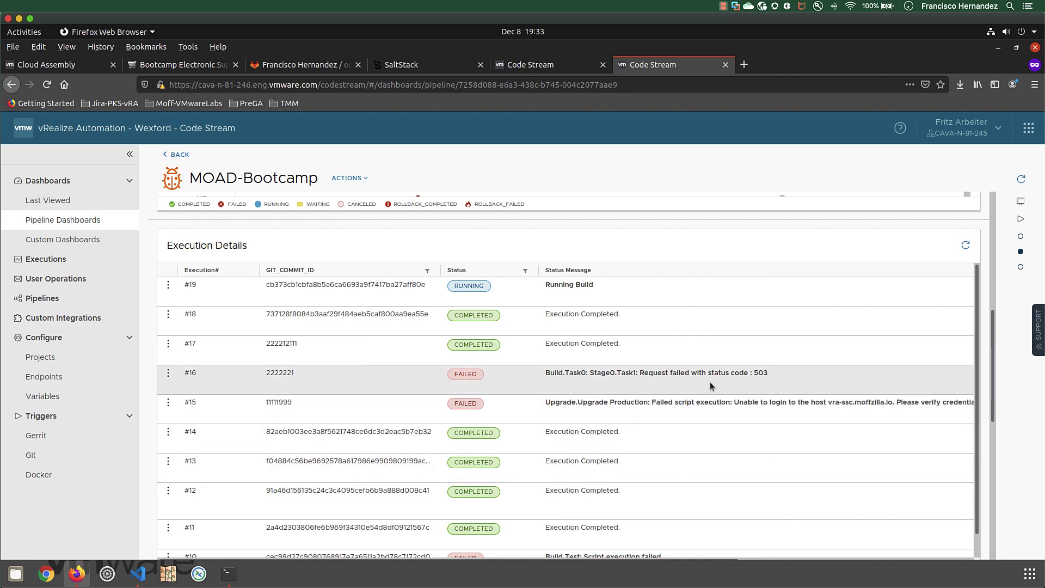
{"action": "left_click_drag", "start_coordinate": [992, 406], "coordinate": [995, 480]}
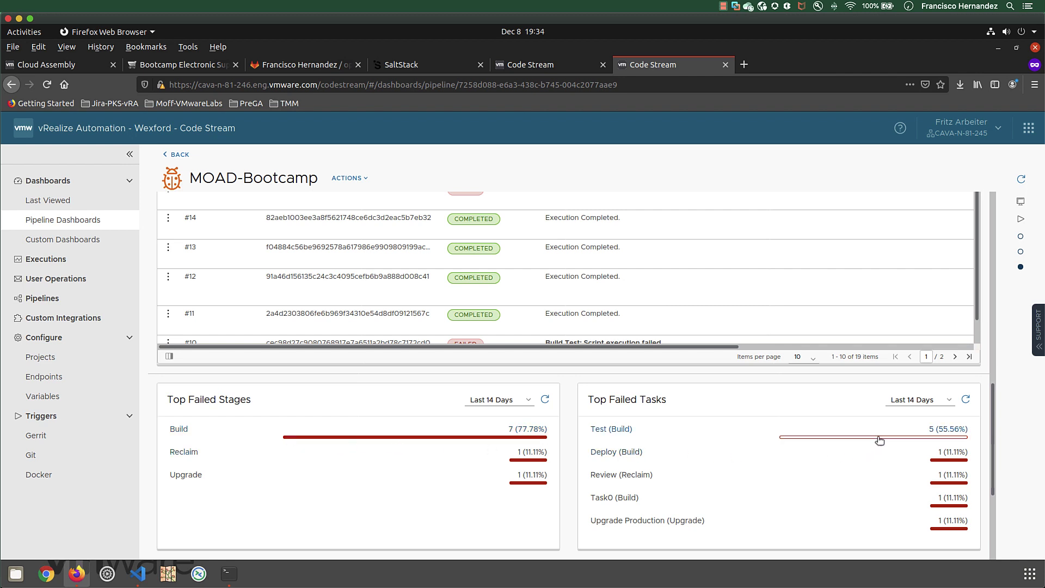
{"action": "mouse_move", "coordinate": [882, 440]}
{"action": "scroll", "coordinate": [797, 445], "scroll_direction": "up", "scroll_amount": 10}
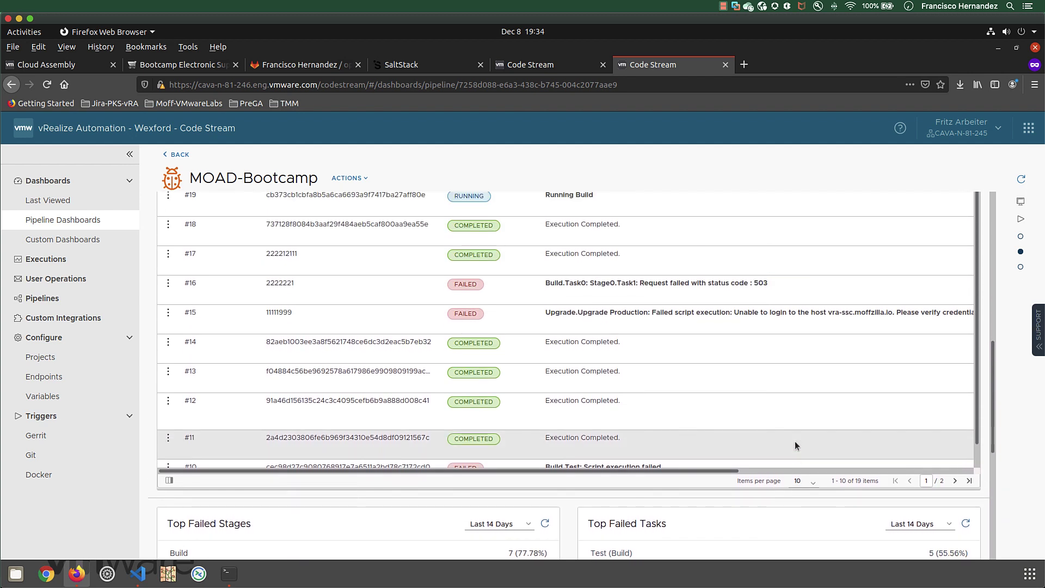
{"action": "scroll", "coordinate": [795, 445], "scroll_direction": "up", "scroll_amount": 5}
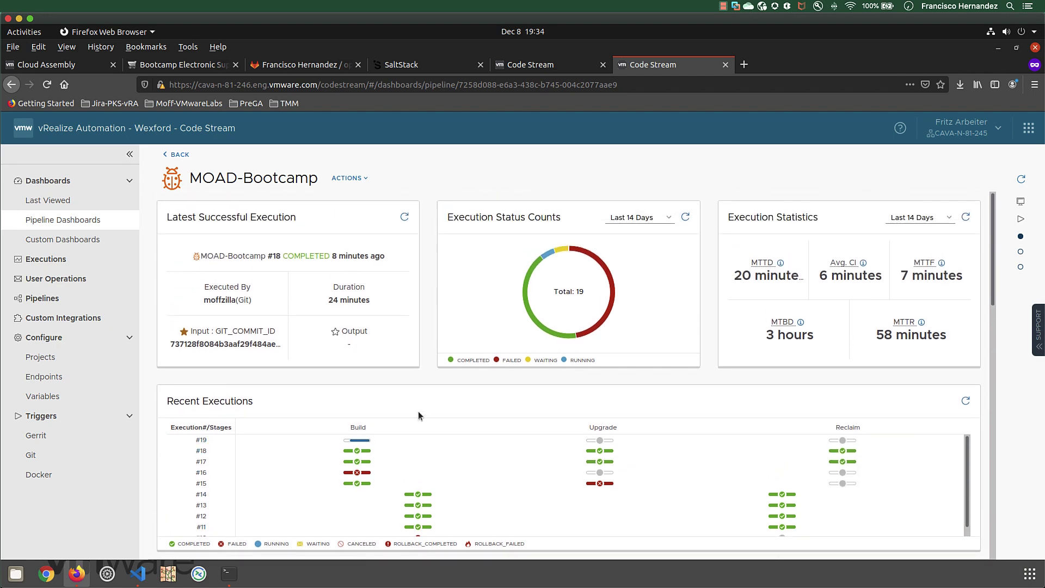
{"action": "left_click", "coordinate": [359, 440]}
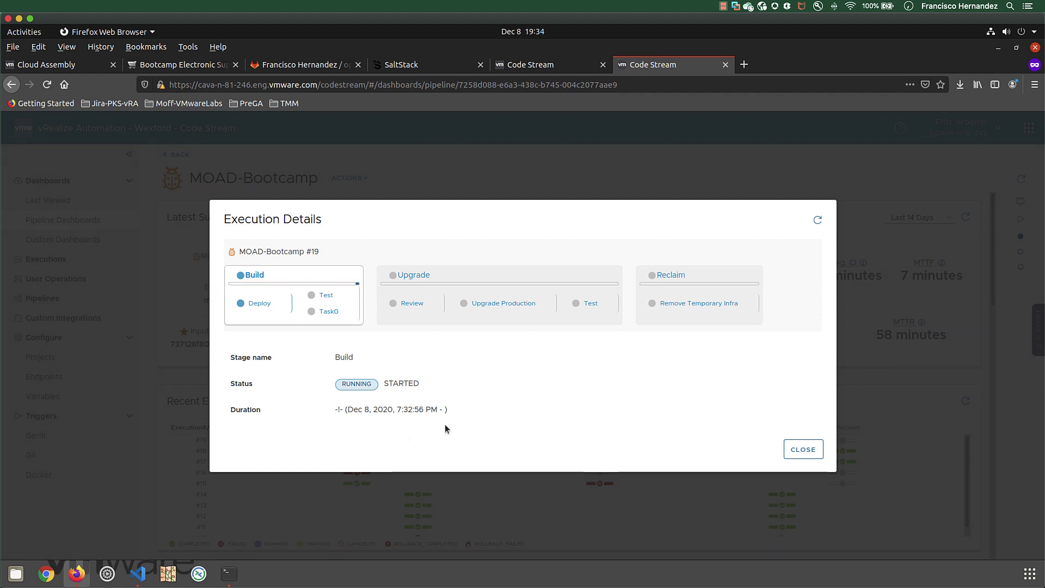
{"action": "left_click", "coordinate": [253, 303]}
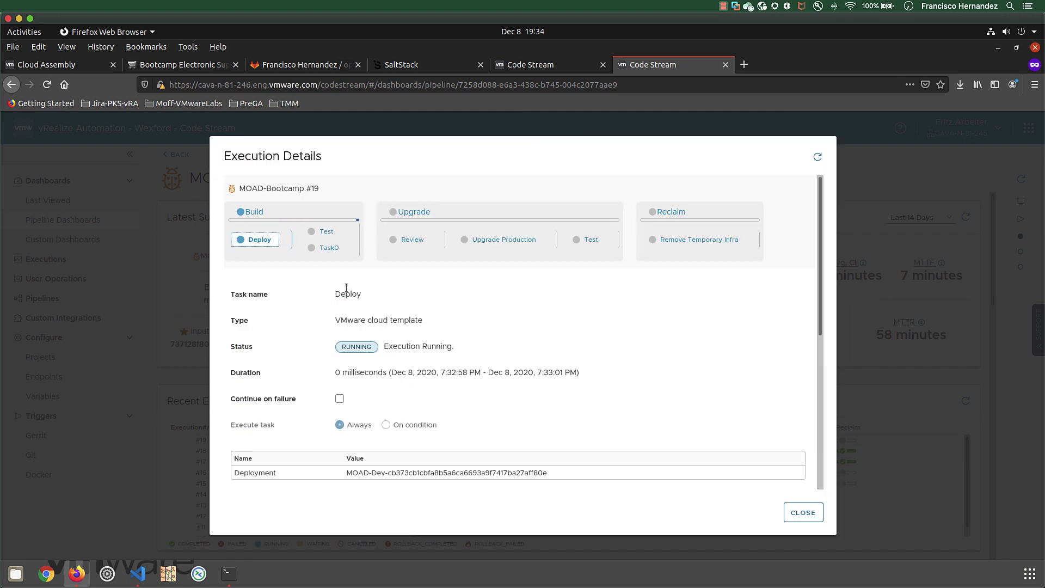
{"action": "left_click_drag", "start_coordinate": [419, 319], "coordinate": [348, 320]}
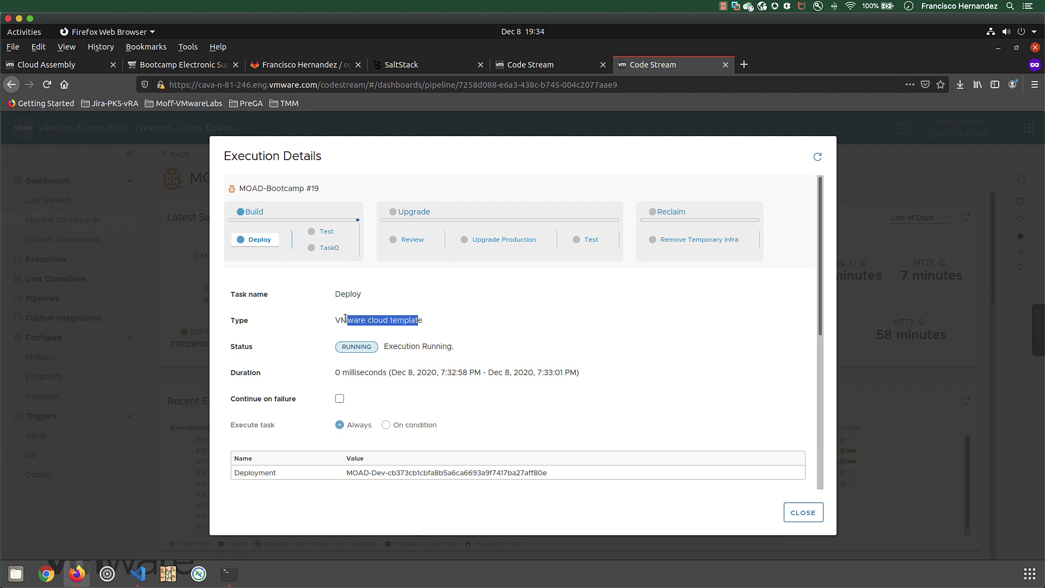
{"action": "scroll", "coordinate": [478, 336], "scroll_direction": "down", "scroll_amount": 1}
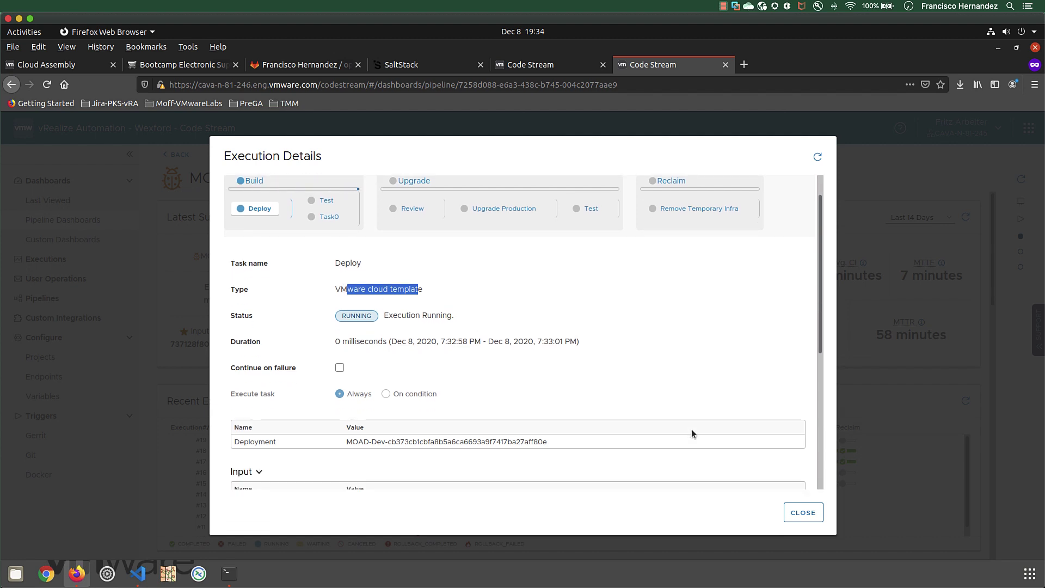
{"action": "left_click", "coordinate": [802, 513]}
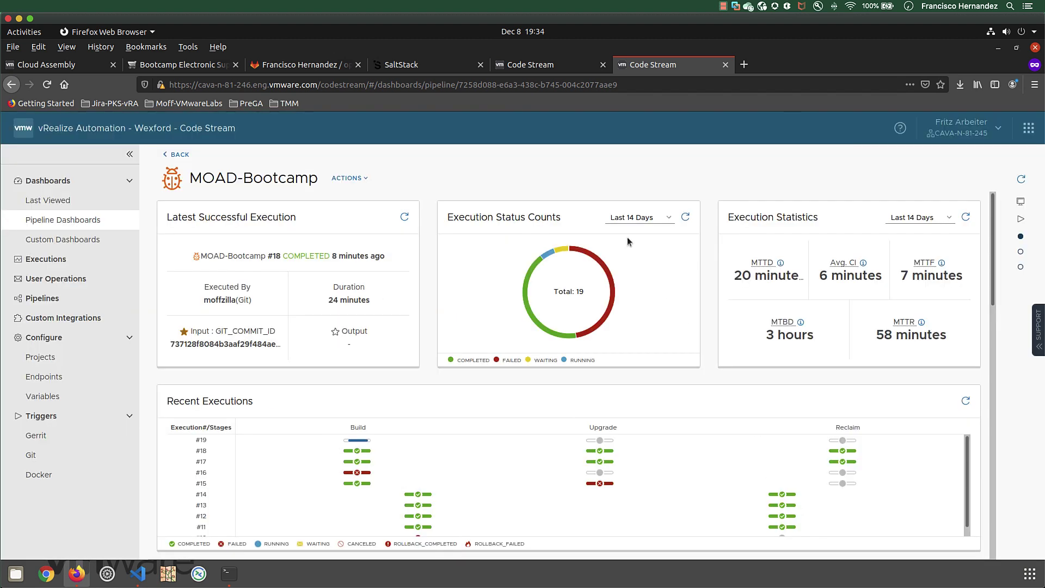
- Refresh Cloud Assembly Deployments to see MOAD-Dev being created, then return to the MOAD-Bootcamp dashboard
{"action": "left_click", "coordinate": [83, 68]}
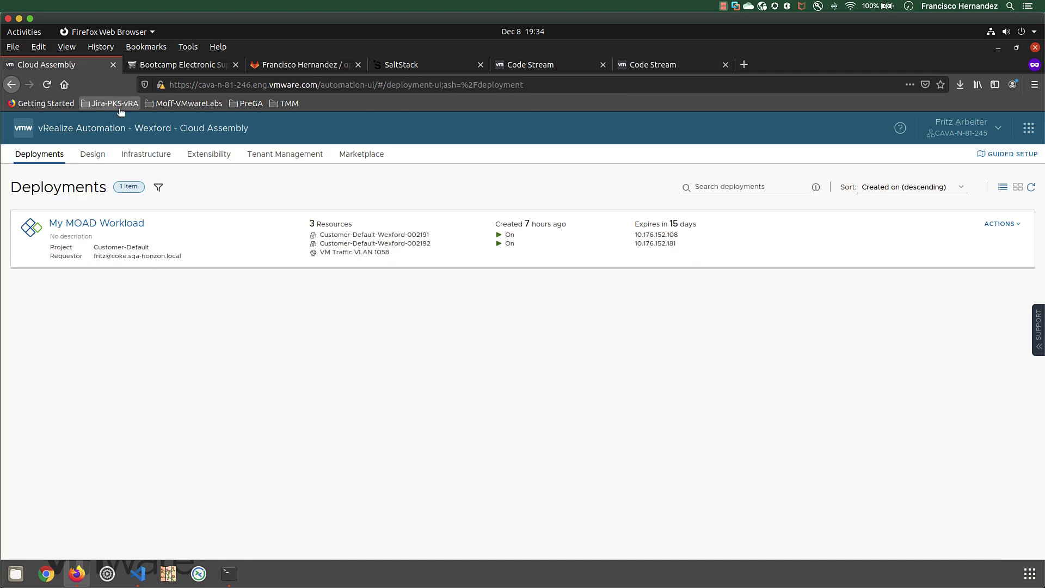
{"action": "left_click", "coordinate": [1031, 189]}
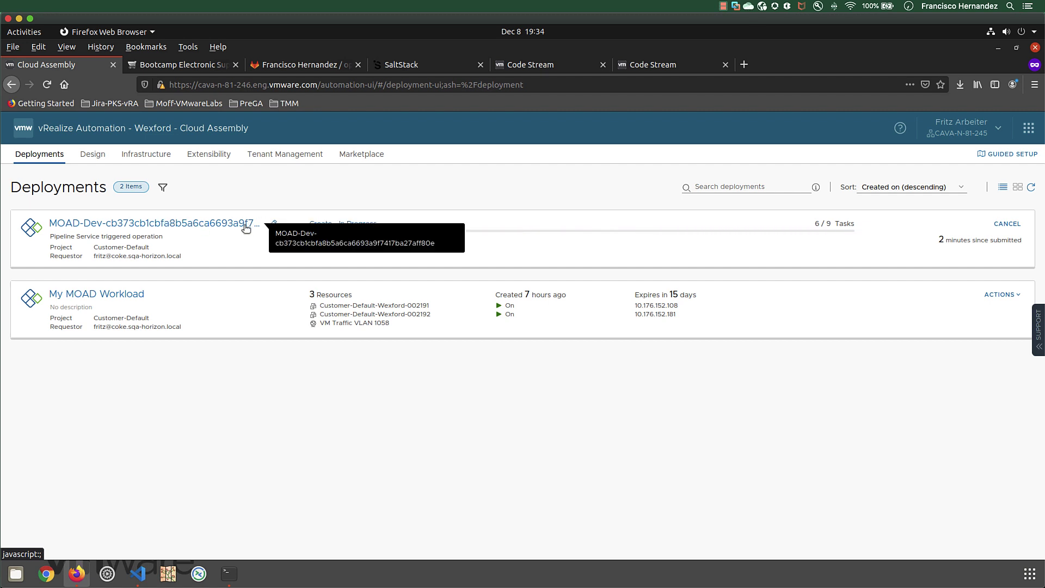
{"action": "left_click", "coordinate": [653, 64]}
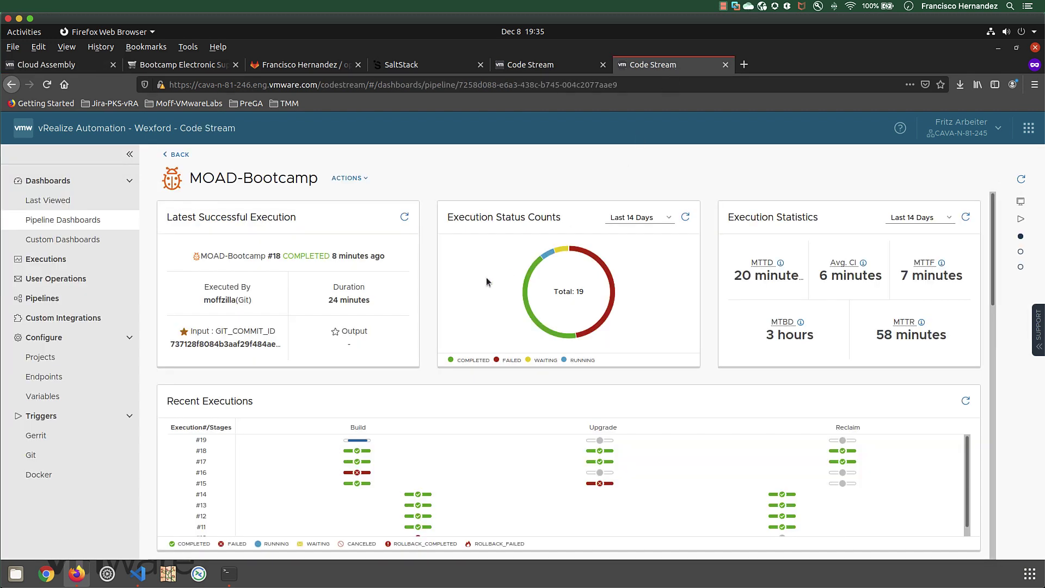
- Open the pipelines list in a new tab and open the MOAD-Bootcamp pipeline for editing
{"action": "right_click", "coordinate": [69, 303]}
{"action": "left_click", "coordinate": [88, 311]}
{"action": "left_click", "coordinate": [766, 64]}
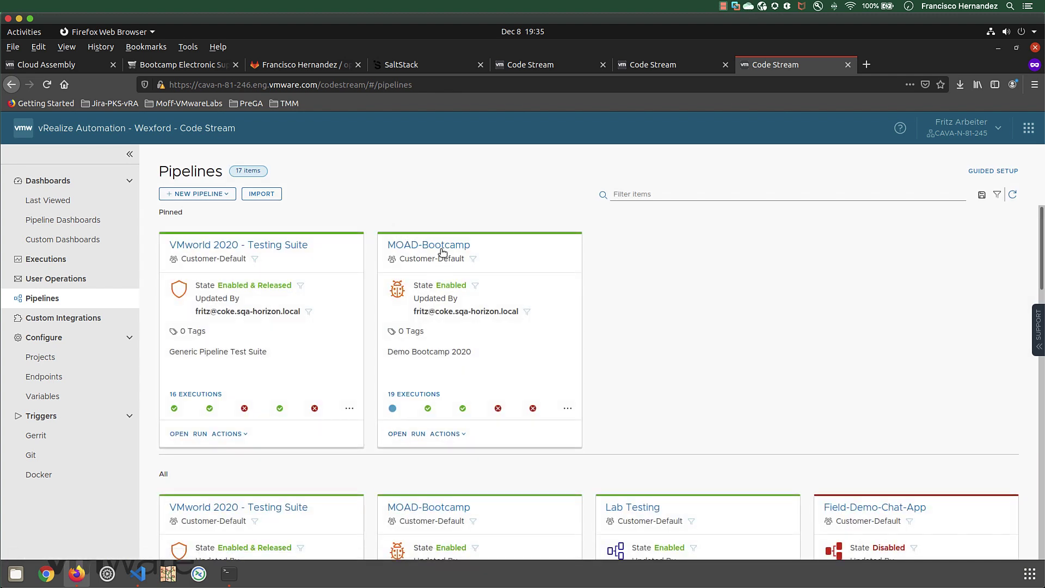
{"action": "left_click", "coordinate": [441, 251]}
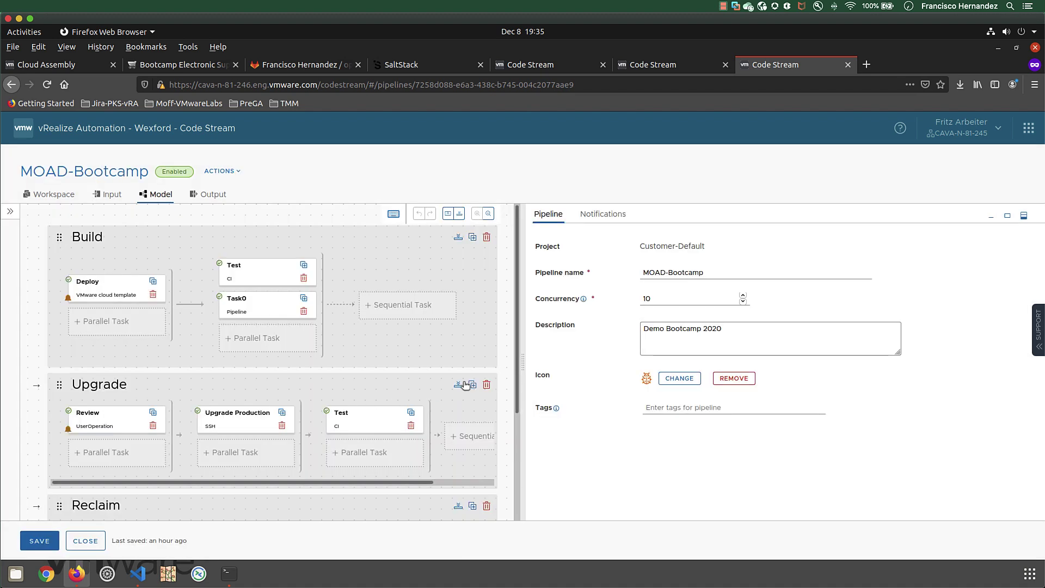
{"action": "left_click_drag", "start_coordinate": [523, 361], "coordinate": [565, 361]}
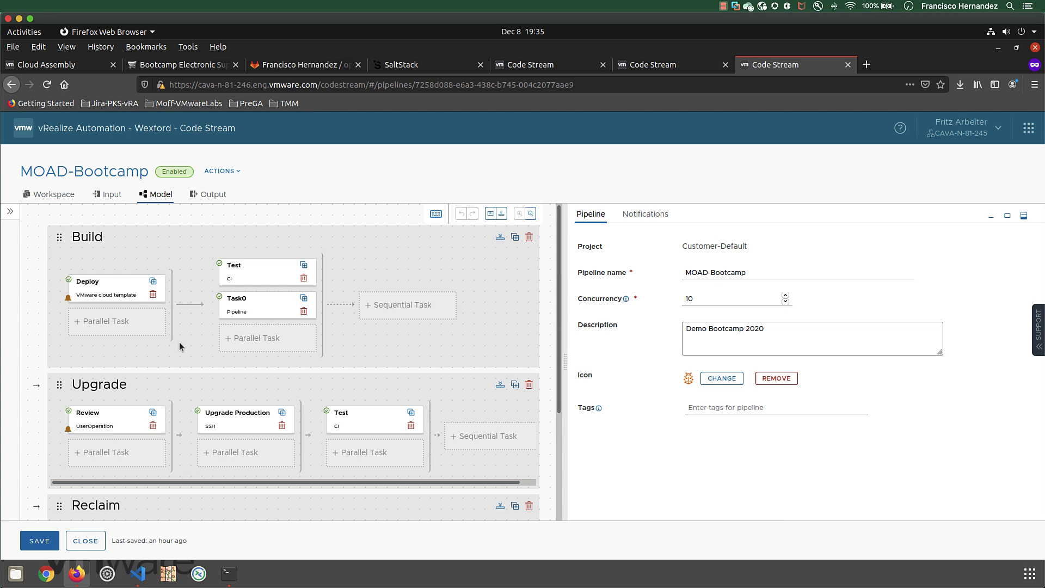
{"action": "scroll", "coordinate": [178, 342], "scroll_direction": "down", "scroll_amount": 3}
{"action": "scroll", "coordinate": [179, 342], "scroll_direction": "up", "scroll_amount": 1}
{"action": "scroll", "coordinate": [180, 346], "scroll_direction": "up", "scroll_amount": 2}
- Review the Deploy task's GIT_COMMIT_ID deployment name and parameters, then view the Test task's CI steps
{"action": "left_click", "coordinate": [111, 293]}
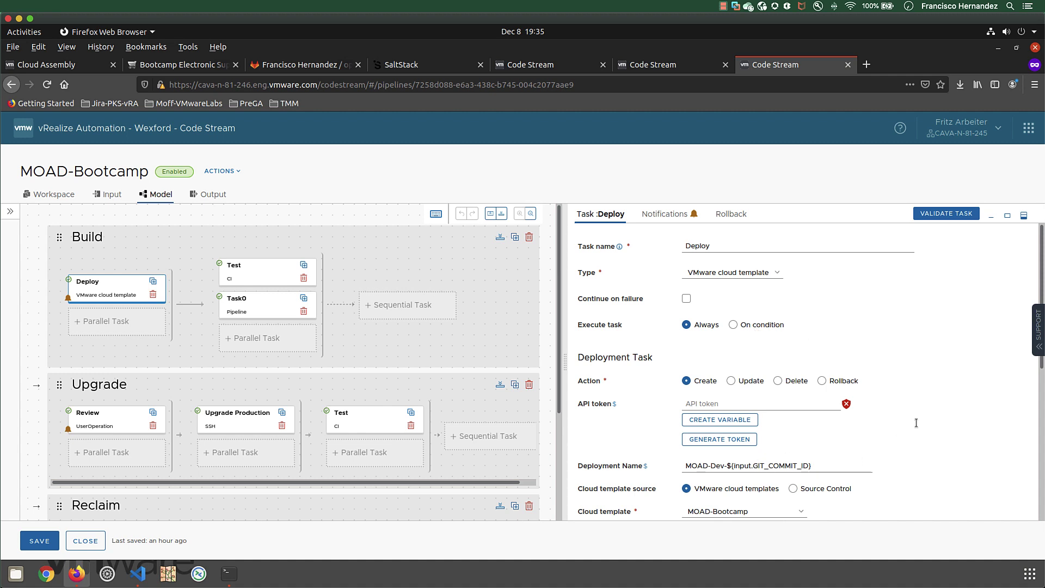
{"action": "left_click_drag", "start_coordinate": [813, 465], "coordinate": [754, 466]}
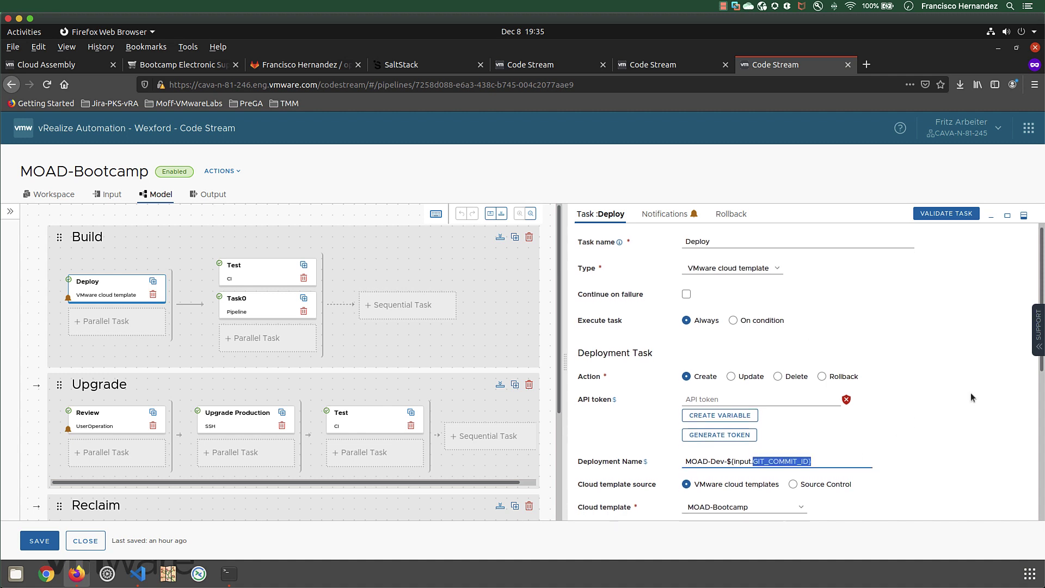
{"action": "scroll", "coordinate": [971, 393], "scroll_direction": "down", "scroll_amount": 3}
{"action": "scroll", "coordinate": [971, 393], "scroll_direction": "down", "scroll_amount": 1}
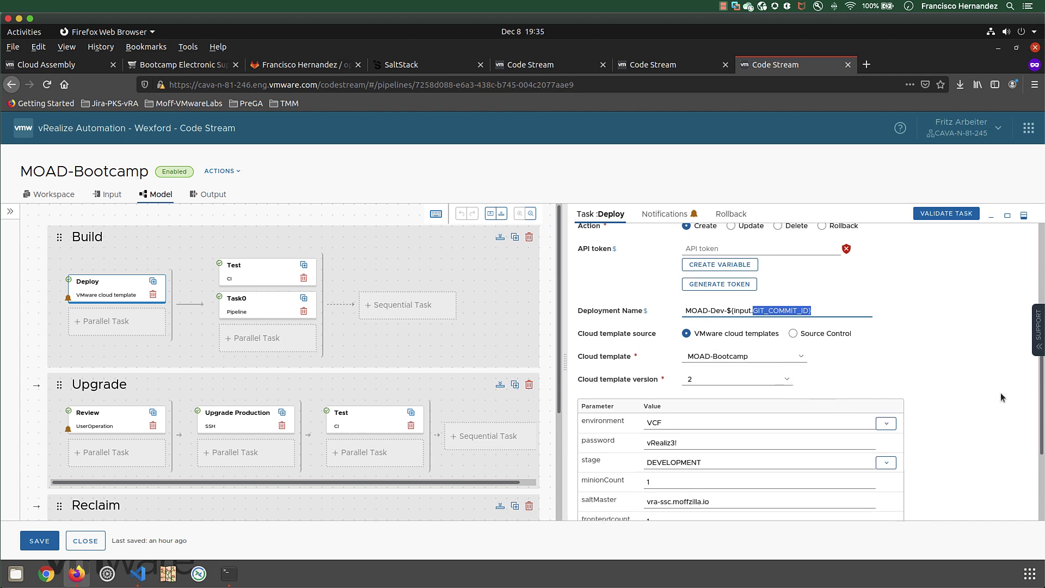
{"action": "scroll", "coordinate": [980, 401], "scroll_direction": "down", "scroll_amount": 1}
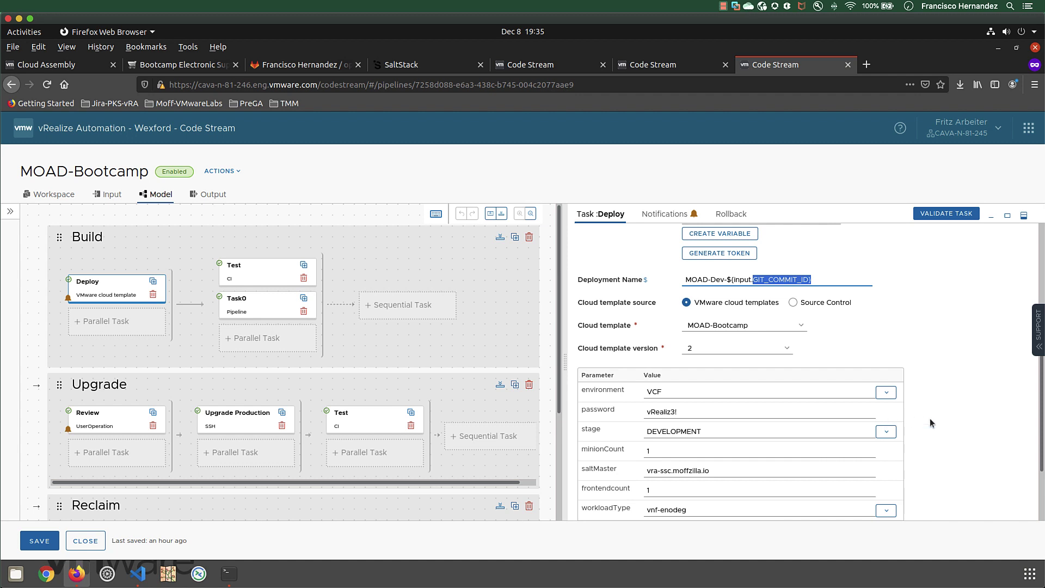
{"action": "scroll", "coordinate": [930, 424], "scroll_direction": "up", "scroll_amount": 4}
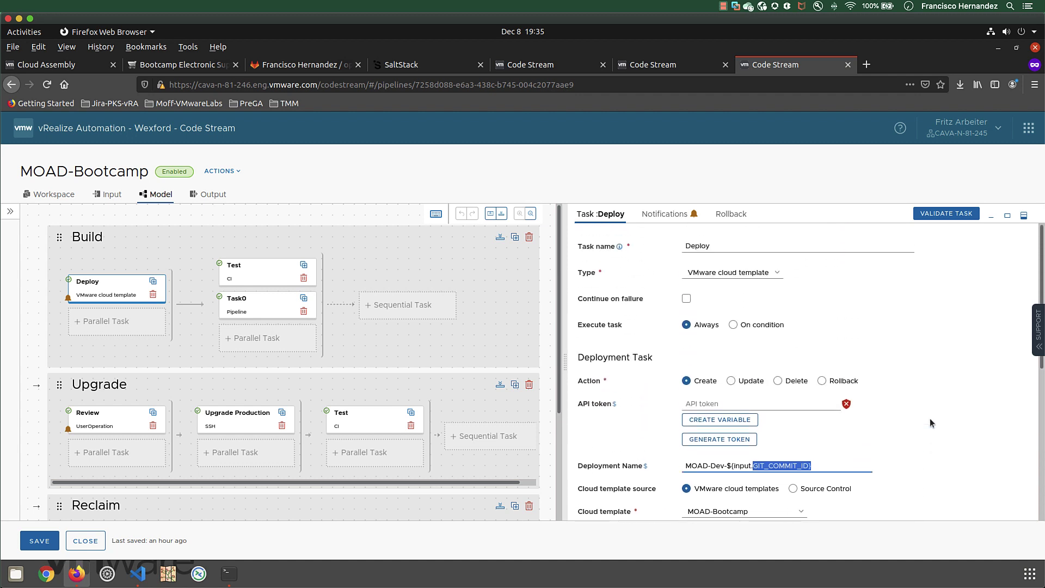
{"action": "left_click", "coordinate": [249, 283]}
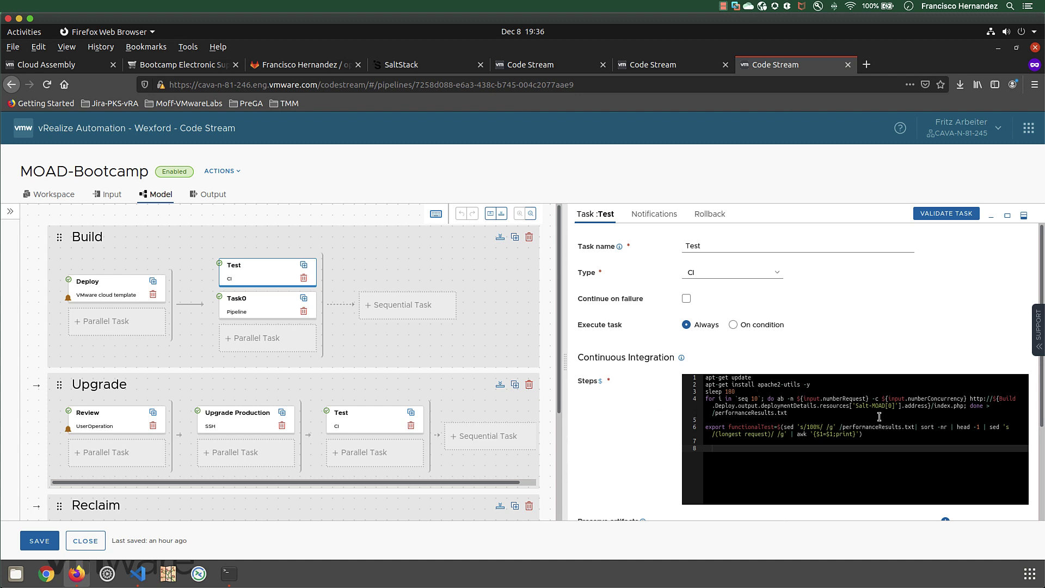
- Review Task0's nested VMworld 2020 - Testing Suite inputs: 10 concurrent and 500 total requests
{"action": "key", "text": "ctrl+w"}
{"action": "left_click", "coordinate": [249, 311]}
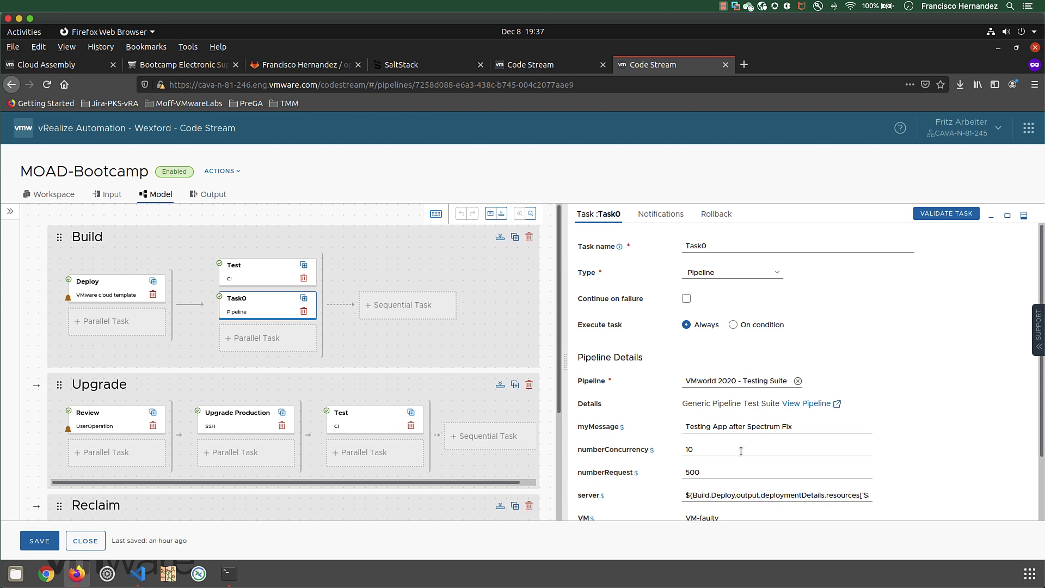
{"action": "scroll", "coordinate": [737, 430], "scroll_direction": "down", "scroll_amount": 1}
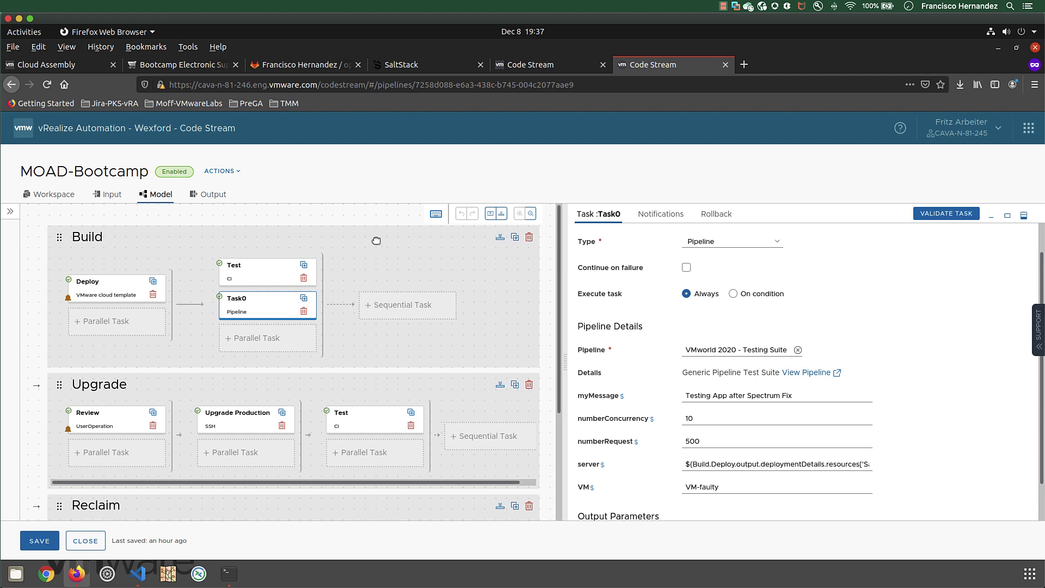
- Open and refresh run #19's execution details from the MOAD-Bootcamp dashboard
{"action": "left_click", "coordinate": [521, 66]}
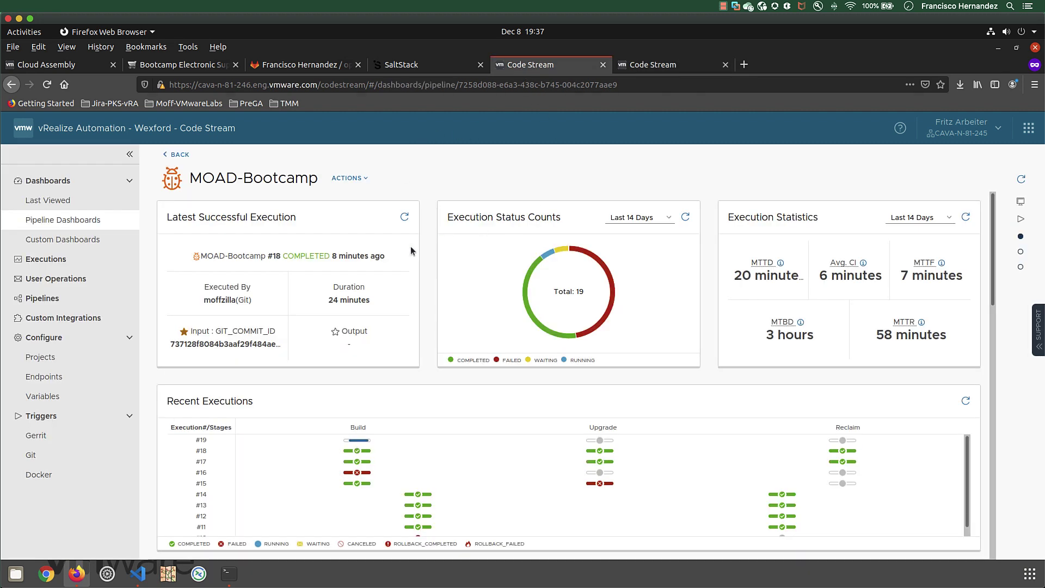
{"action": "left_click", "coordinate": [358, 440]}
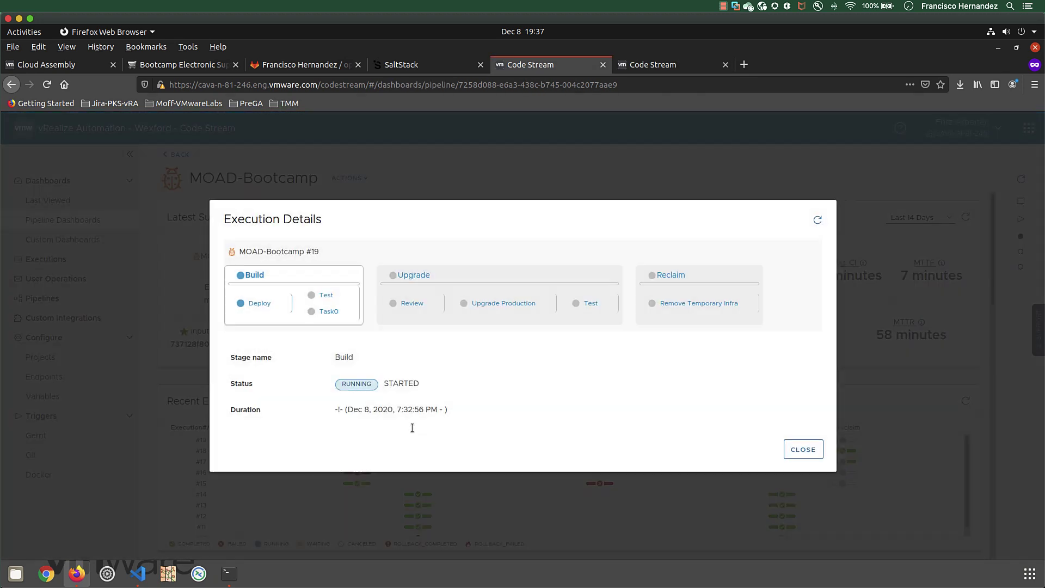
{"action": "left_click", "coordinate": [817, 220]}
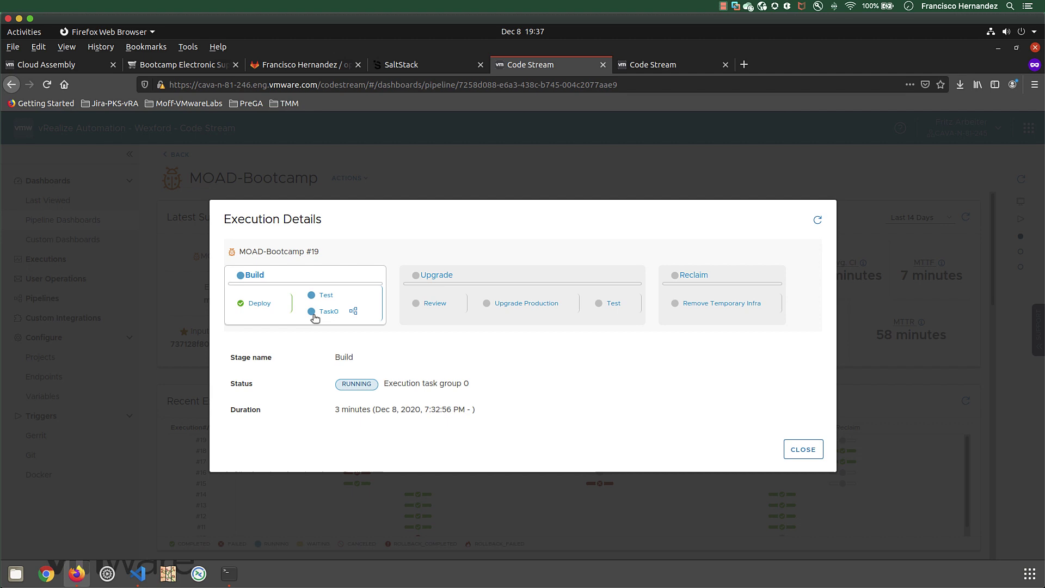
- Review the completed Deploy task's results and its expanded input values
{"action": "left_click", "coordinate": [255, 304]}
{"action": "scroll", "coordinate": [500, 373], "scroll_direction": "down", "scroll_amount": 5}
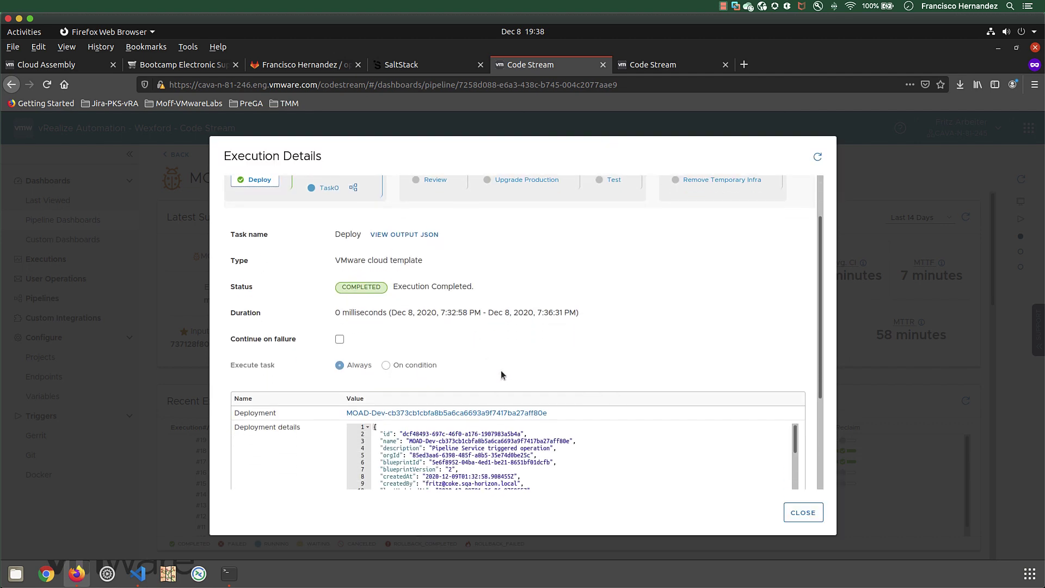
{"action": "scroll", "coordinate": [558, 405], "scroll_direction": "down", "scroll_amount": 9}
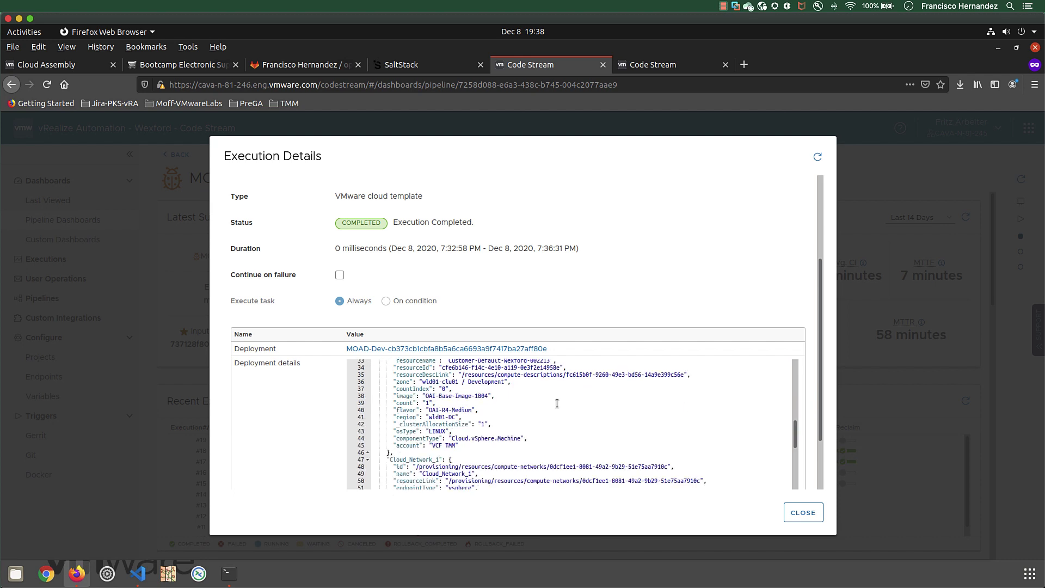
{"action": "scroll", "coordinate": [812, 379], "scroll_direction": "down", "scroll_amount": 3}
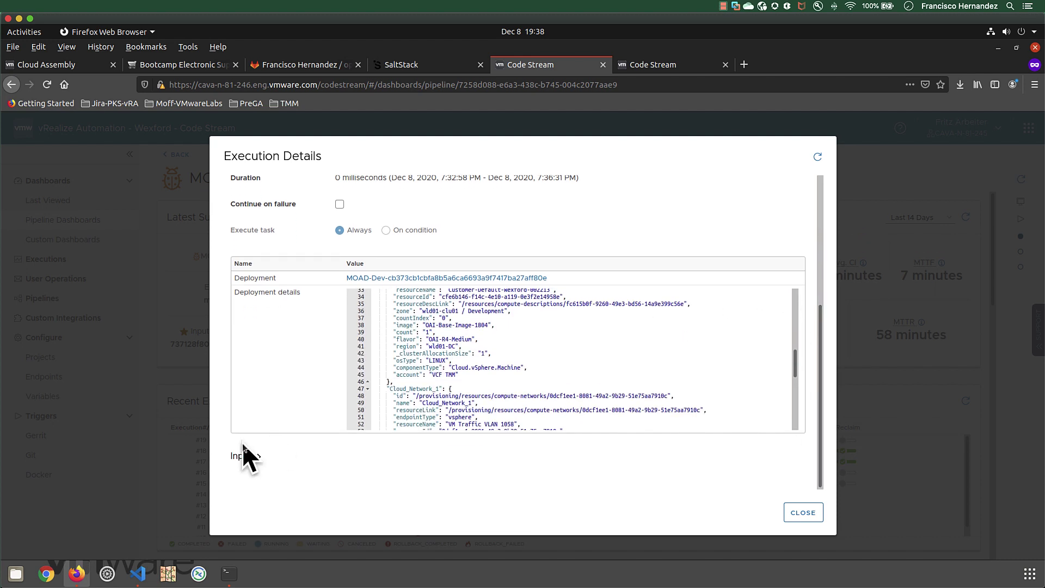
{"action": "left_click", "coordinate": [262, 456]}
{"action": "scroll", "coordinate": [382, 459], "scroll_direction": "down", "scroll_amount": 4}
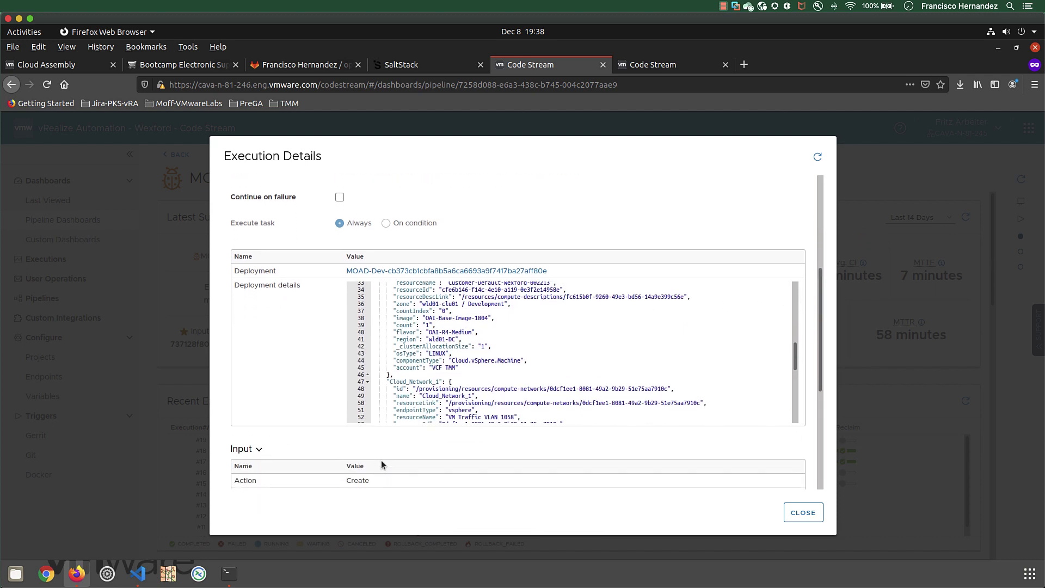
{"action": "scroll", "coordinate": [384, 459], "scroll_direction": "down", "scroll_amount": 5}
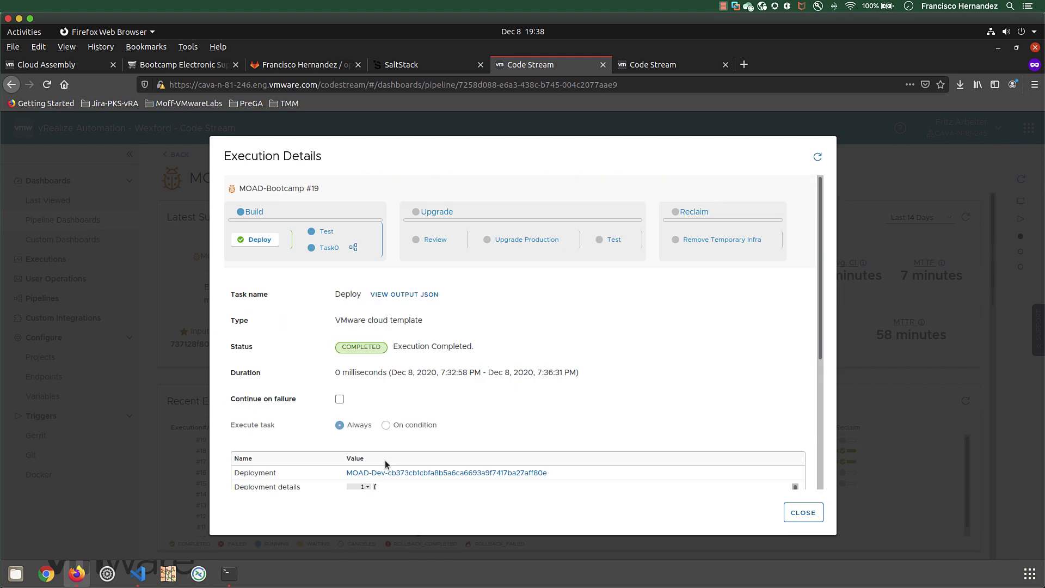
{"action": "left_click", "coordinate": [72, 69]}
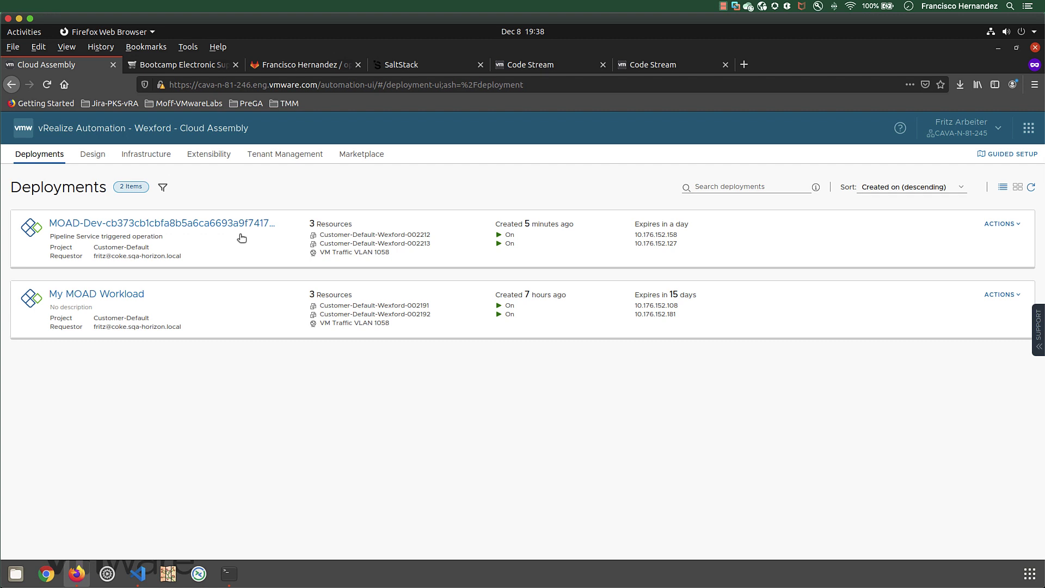
- Inspect the MOAD-Dev deployment and its Salt-MOAD machine, and check My MOAD Workload's actions
{"action": "left_click", "coordinate": [246, 225]}
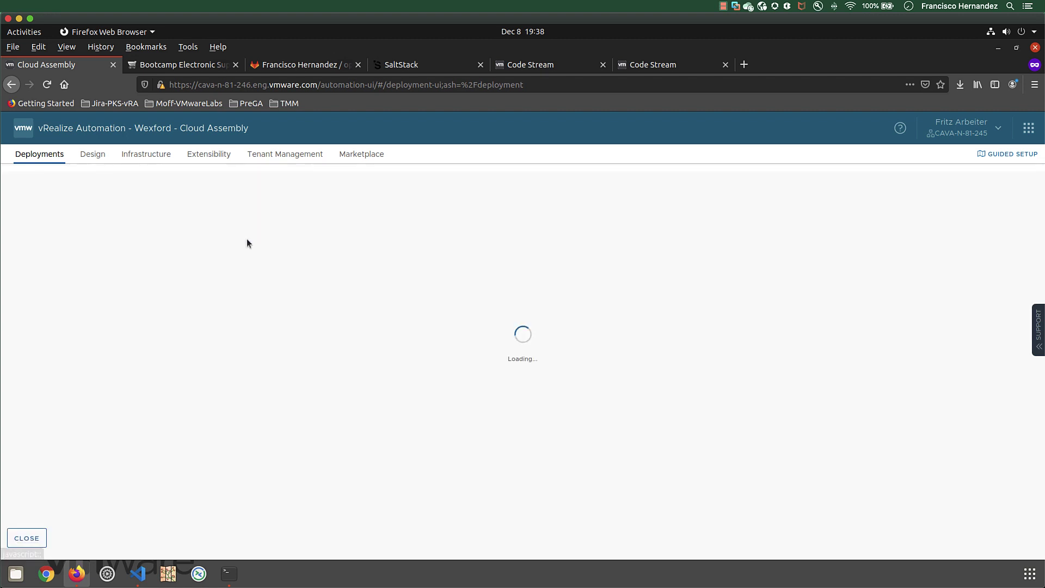
{"action": "left_click", "coordinate": [442, 434]}
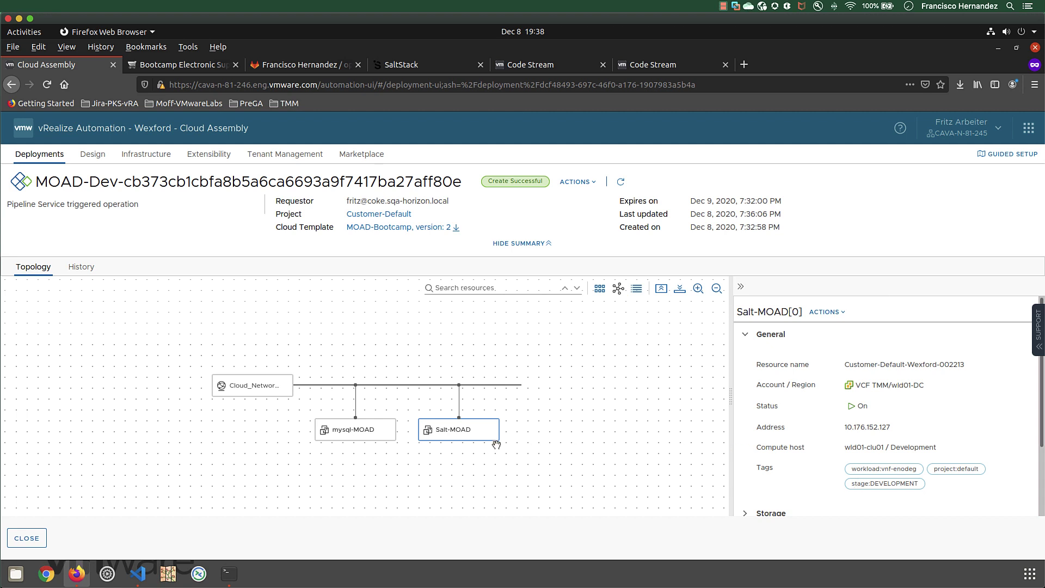
{"action": "left_click", "coordinate": [32, 541]}
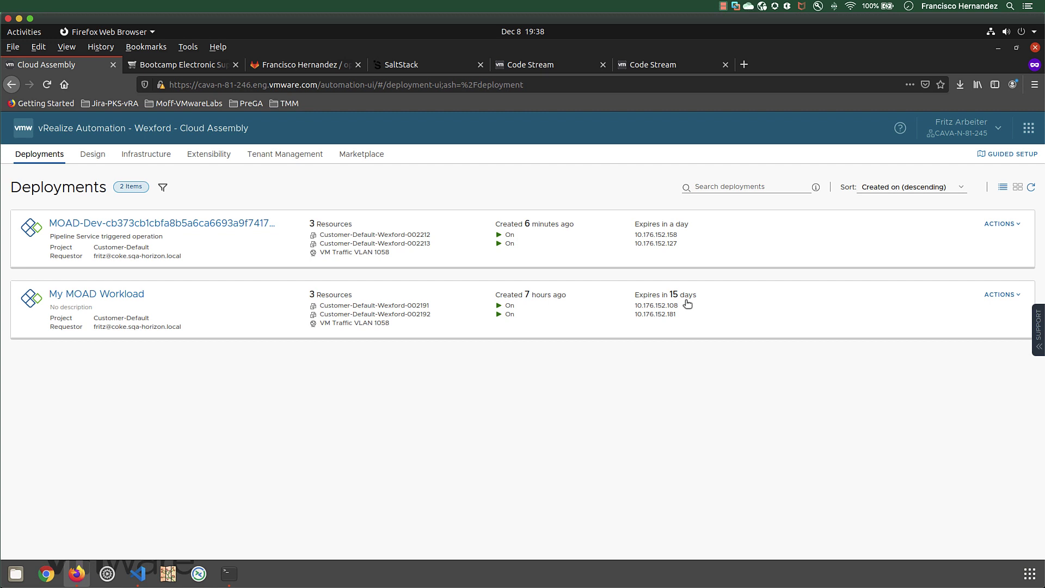
{"action": "left_click", "coordinate": [1018, 296]}
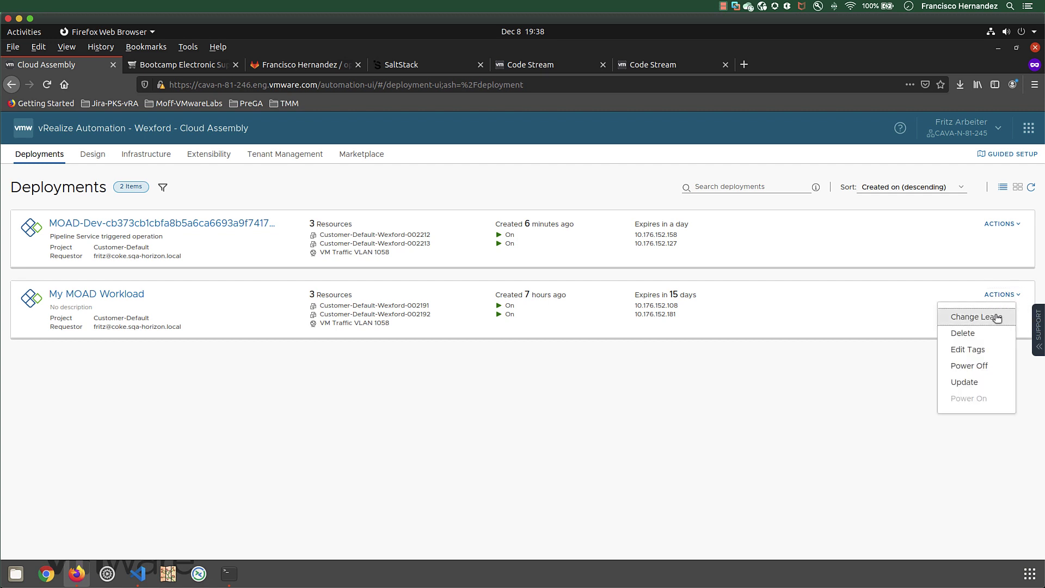
{"action": "left_click", "coordinate": [838, 355]}
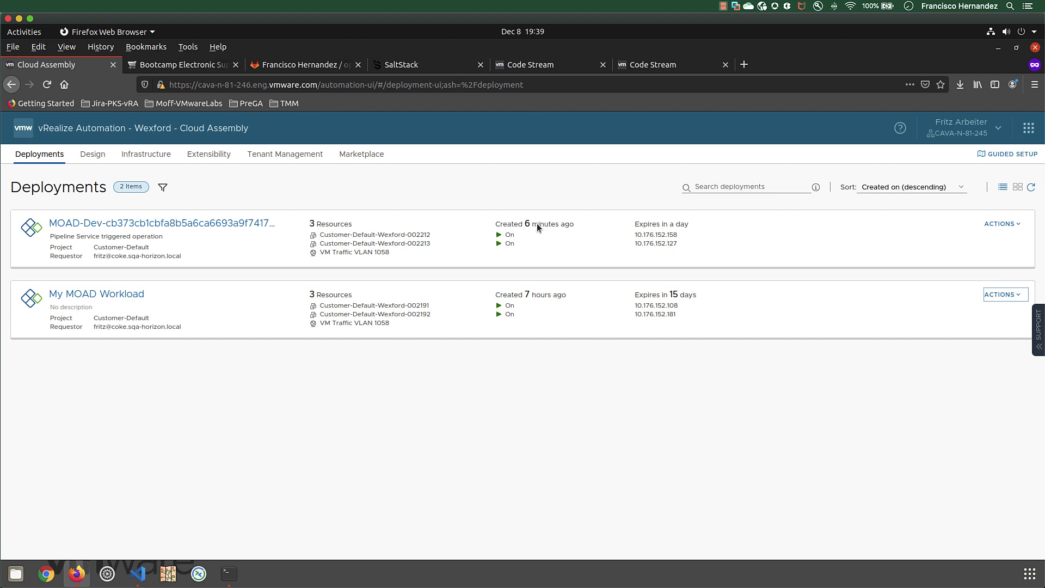
{"action": "left_click", "coordinate": [539, 65]}
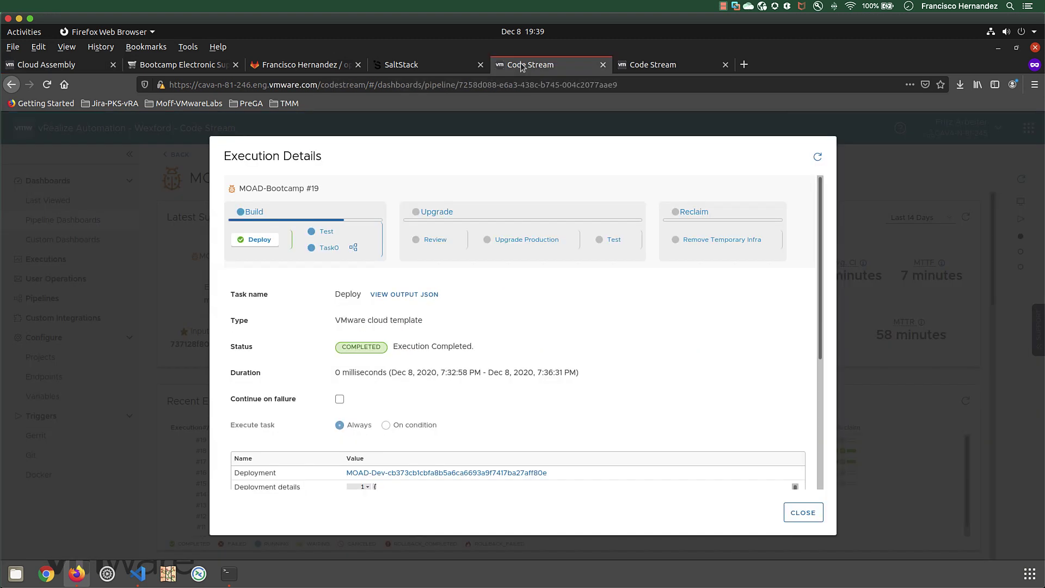
- Follow the running Test task's Steps log for run #19
{"action": "left_click", "coordinate": [319, 234]}
{"action": "scroll", "coordinate": [485, 329], "scroll_direction": "down", "scroll_amount": 3}
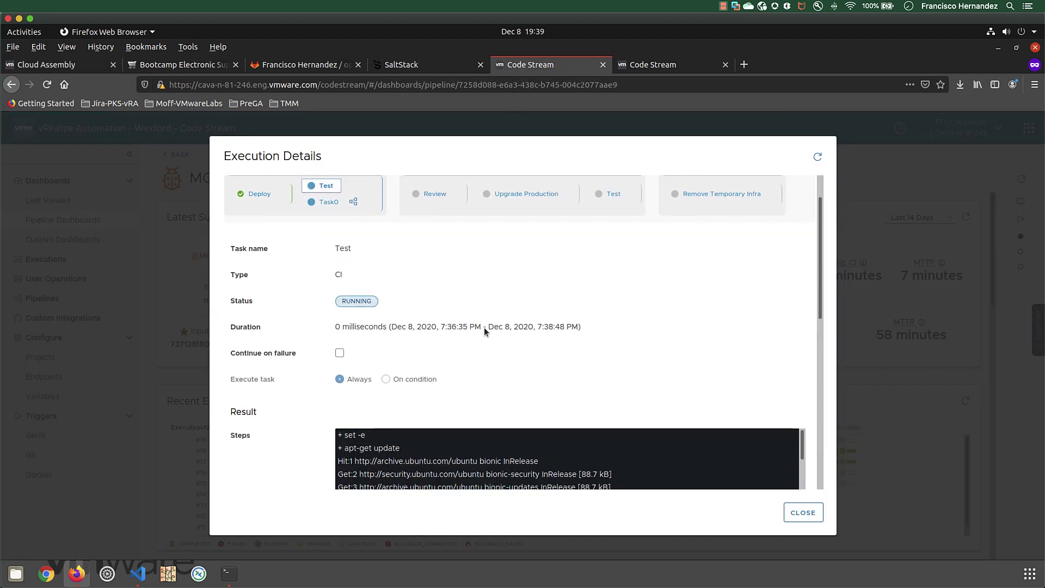
{"action": "scroll", "coordinate": [485, 332], "scroll_direction": "down", "scroll_amount": 1}
{"action": "scroll", "coordinate": [501, 371], "scroll_direction": "down", "scroll_amount": 5}
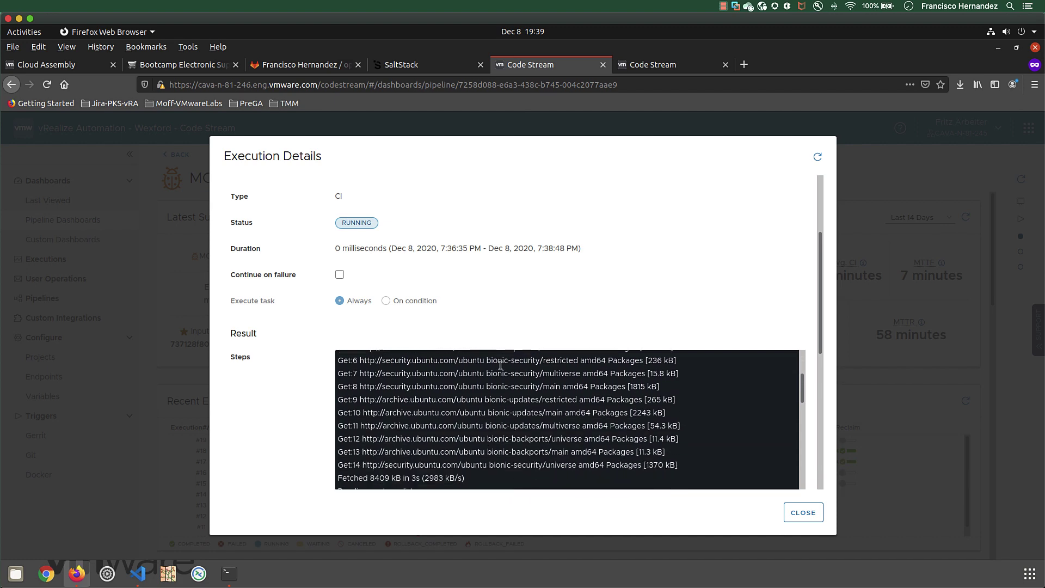
{"action": "scroll", "coordinate": [501, 370], "scroll_direction": "down", "scroll_amount": 6}
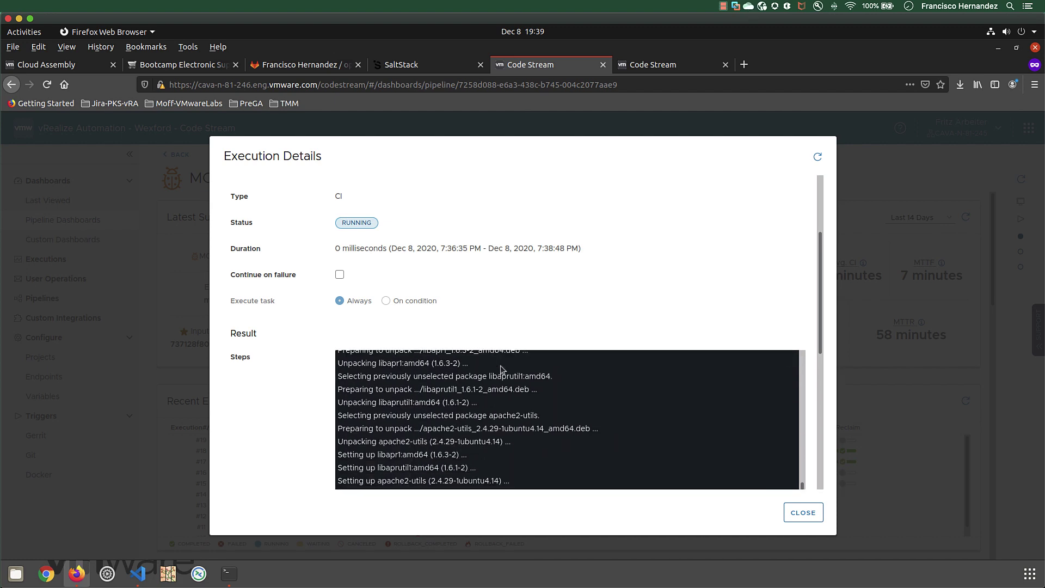
{"action": "scroll", "coordinate": [502, 370], "scroll_direction": "down", "scroll_amount": 2}
- Show the Executions list and bring up the actions for MOAD-Bootcamp#19
{"action": "key", "text": "ctrl+Tab"}
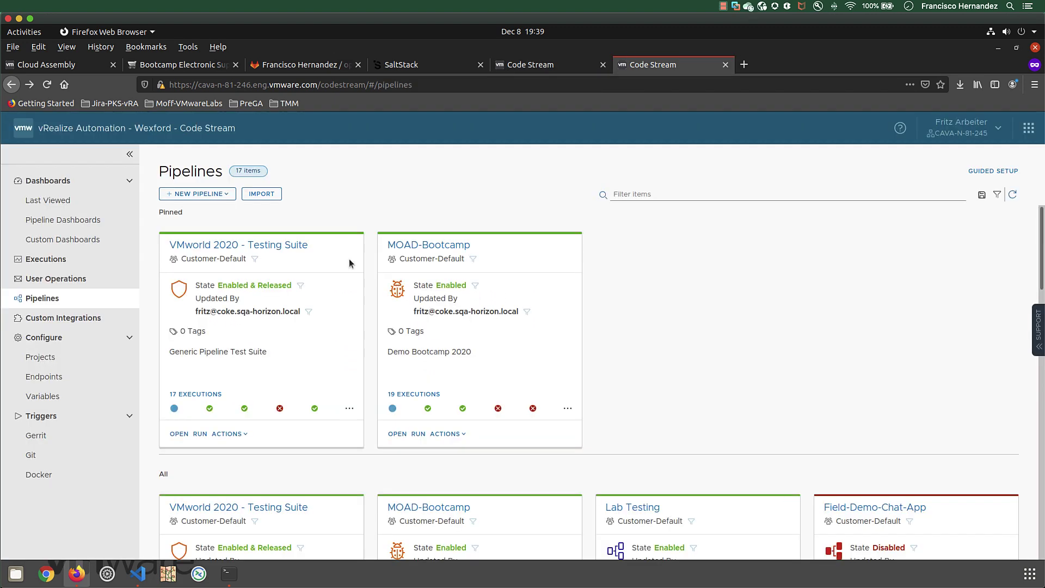
{"action": "mouse_move", "coordinate": [175, 409]}
{"action": "left_click", "coordinate": [50, 260]}
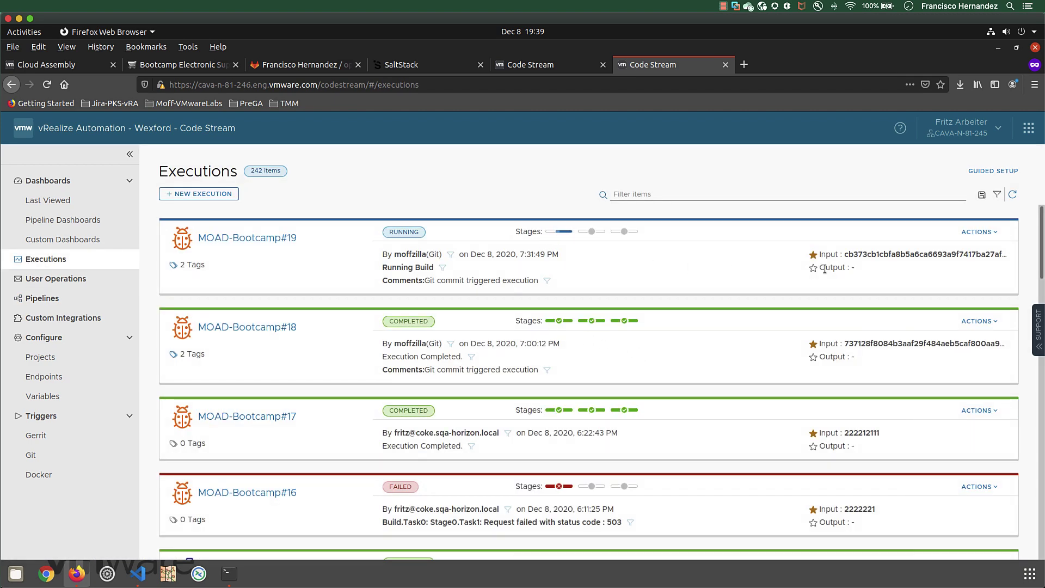
{"action": "left_click", "coordinate": [1000, 241]}
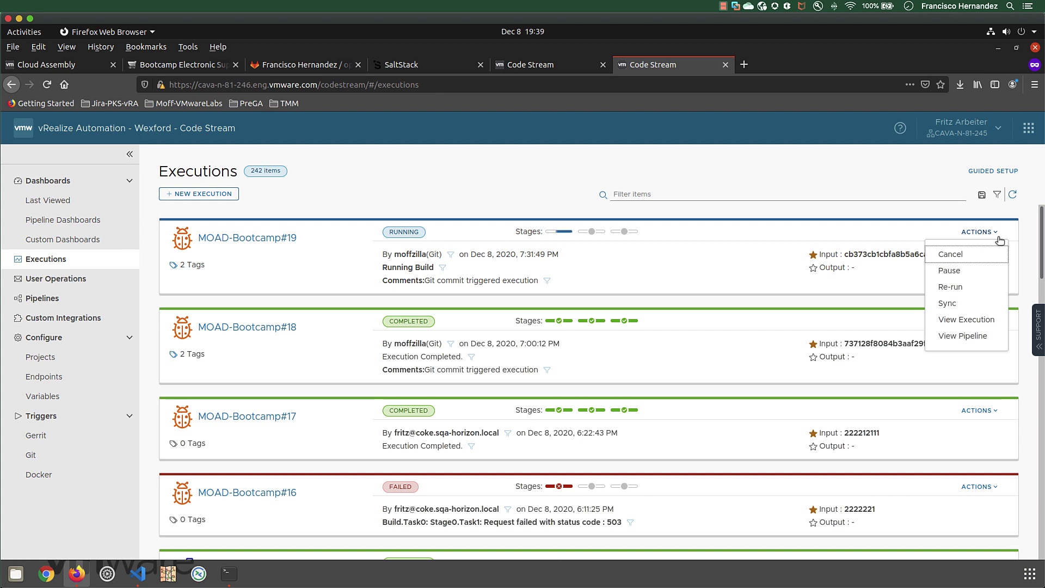
- Refresh run #19's Build stage and review the completed Test task's output JSON
{"action": "left_click", "coordinate": [561, 231]}
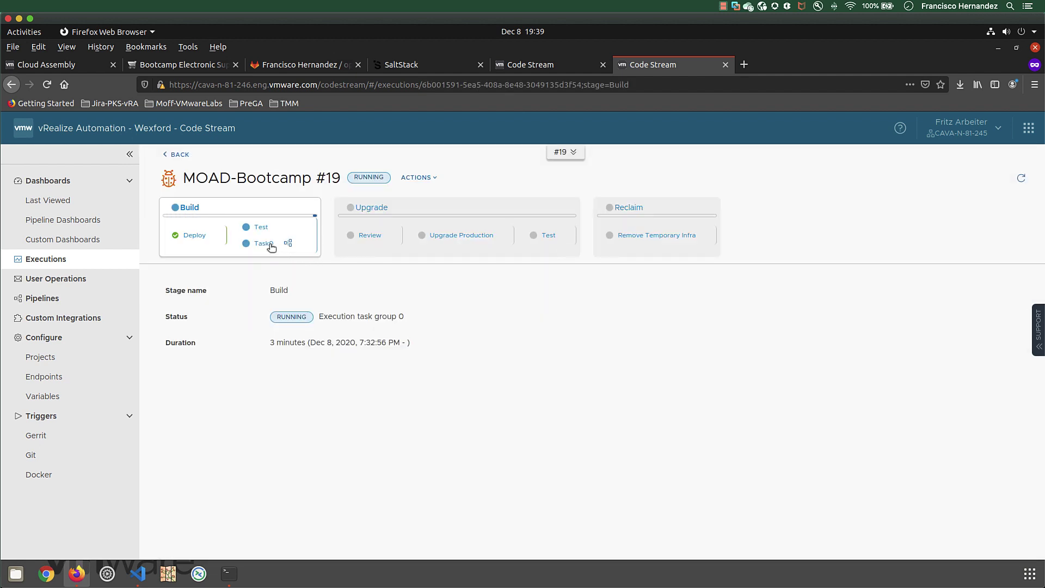
{"action": "left_click", "coordinate": [272, 245]}
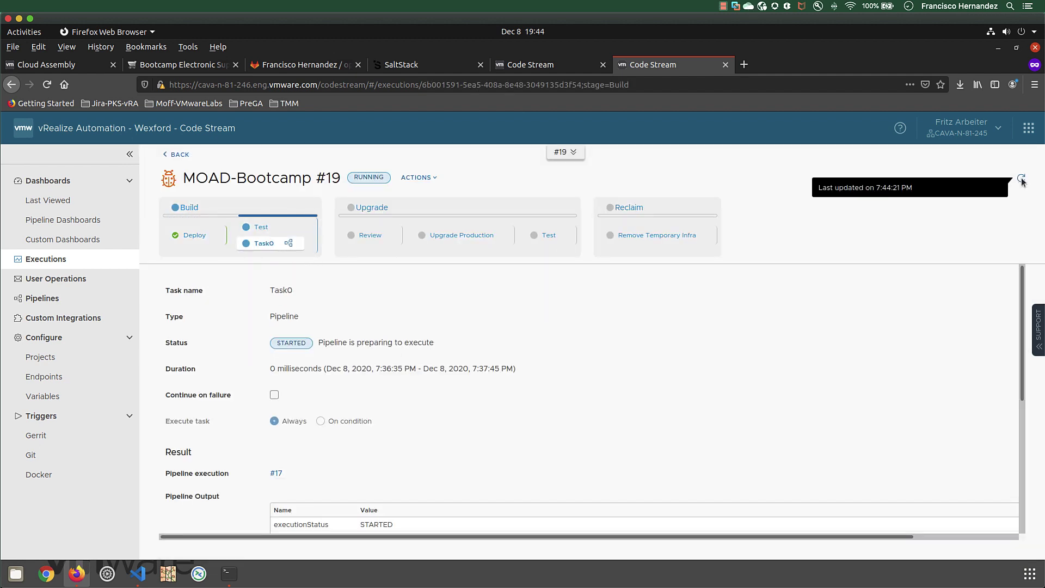
{"action": "left_click", "coordinate": [1021, 180]}
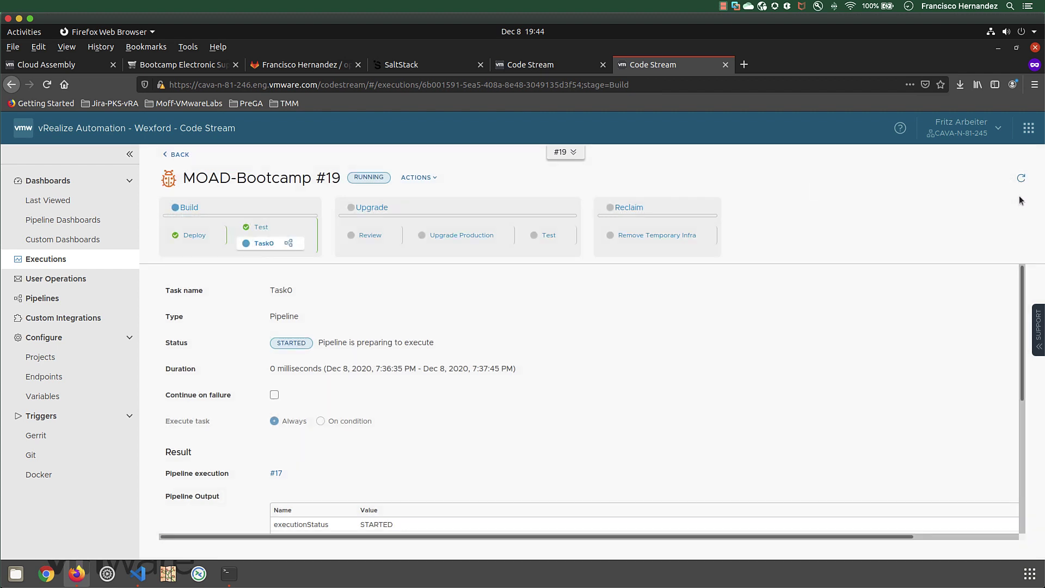
{"action": "left_click", "coordinate": [269, 228]}
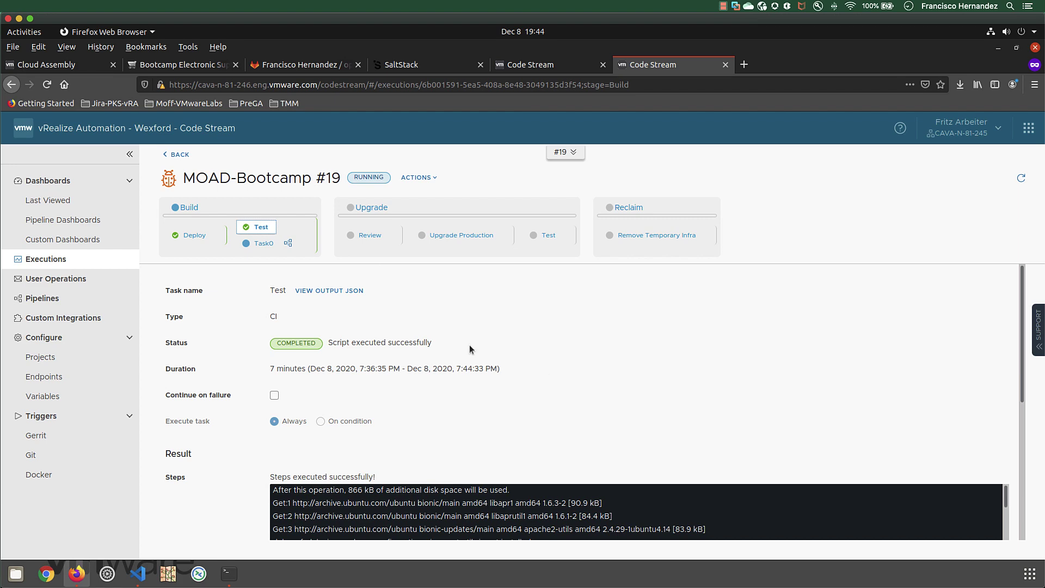
{"action": "left_click", "coordinate": [354, 292]}
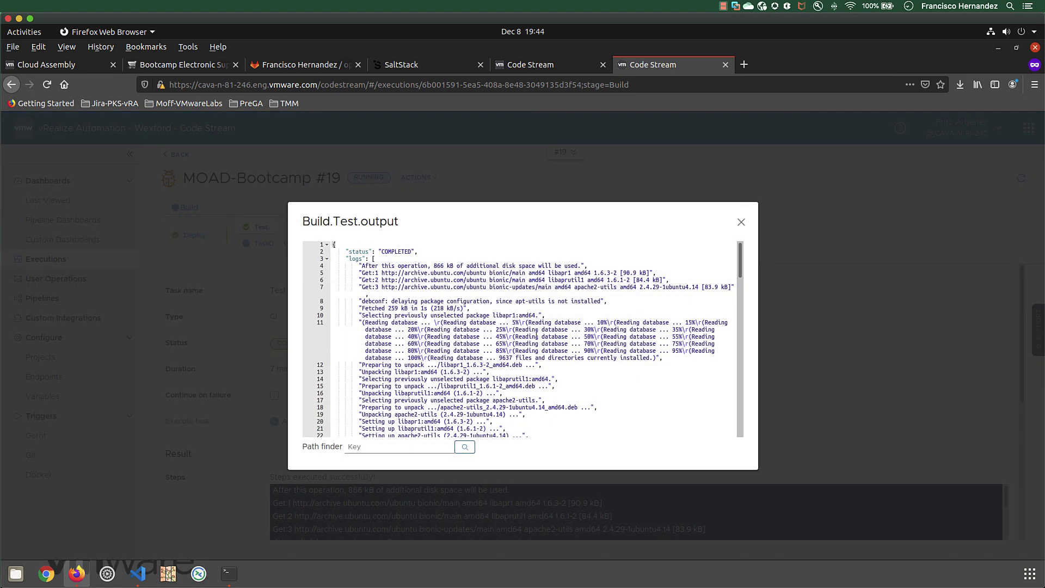
{"action": "scroll", "coordinate": [536, 334], "scroll_direction": "down", "scroll_amount": 5}
{"action": "scroll", "coordinate": [536, 334], "scroll_direction": "down", "scroll_amount": 10}
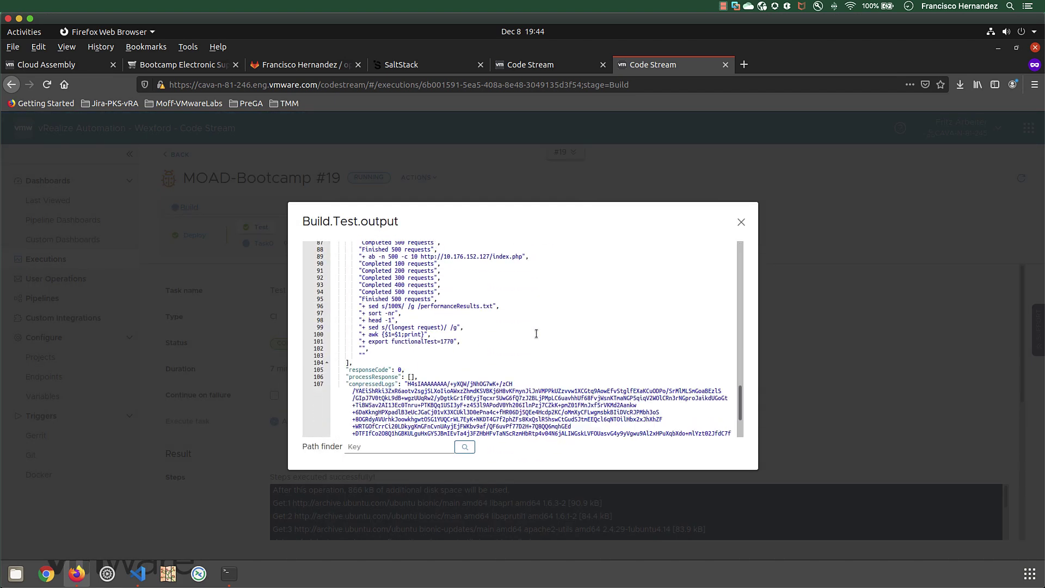
{"action": "scroll", "coordinate": [516, 328], "scroll_direction": "down", "scroll_amount": 2}
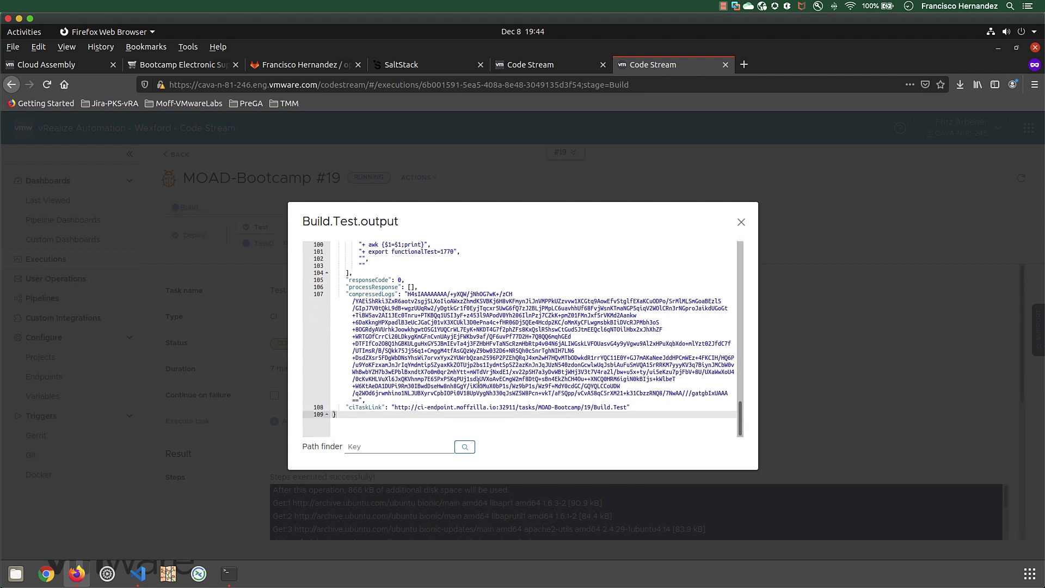
{"action": "scroll", "coordinate": [468, 377], "scroll_direction": "up", "scroll_amount": 10}
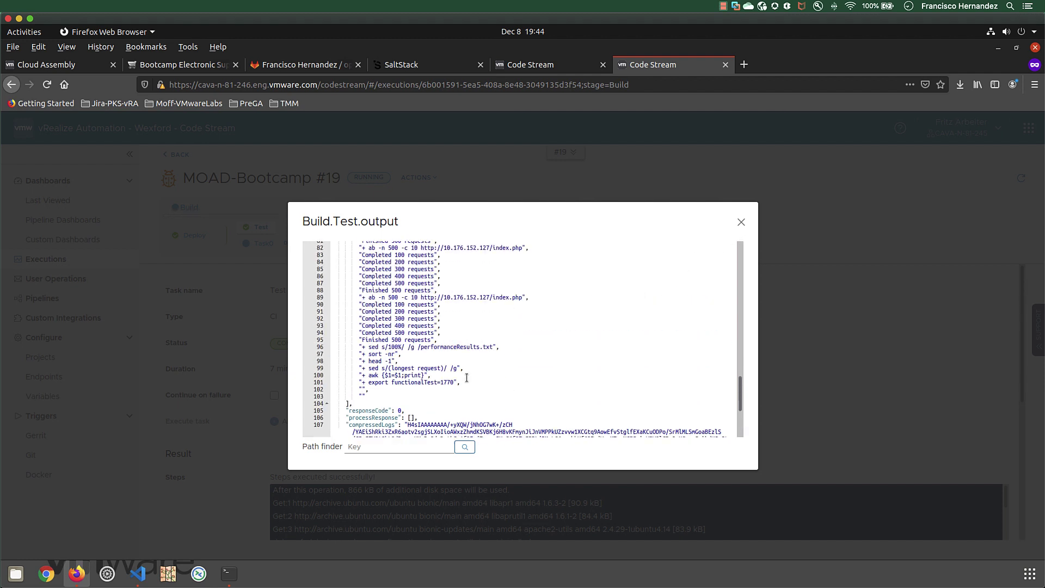
{"action": "left_click", "coordinate": [741, 223]}
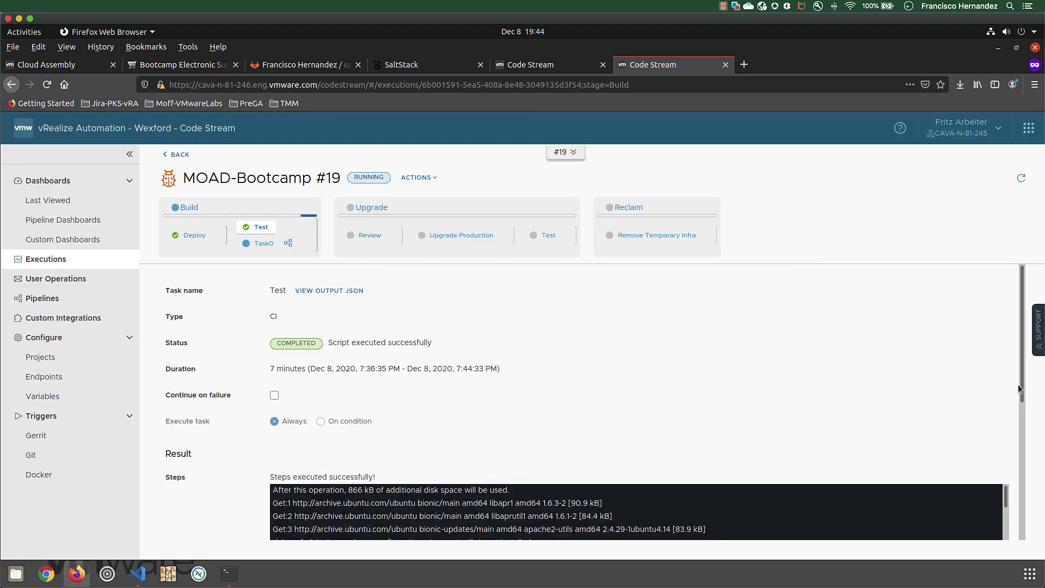
- Read the Test step's full log down to functionalTest=1770, then refresh run #19 twice
{"action": "left_click_drag", "start_coordinate": [1020, 389], "coordinate": [1020, 513]}
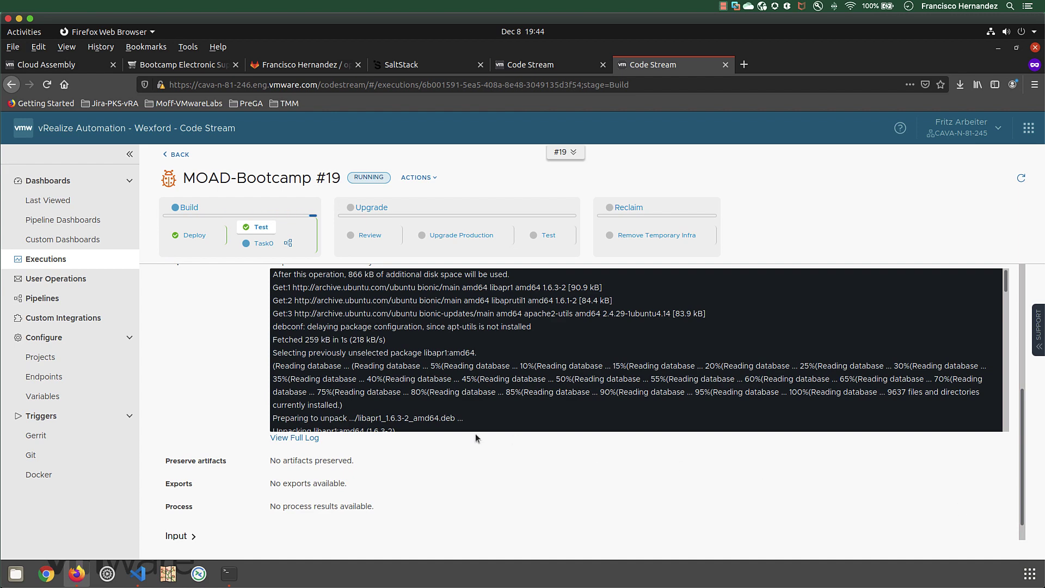
{"action": "left_click", "coordinate": [315, 439]}
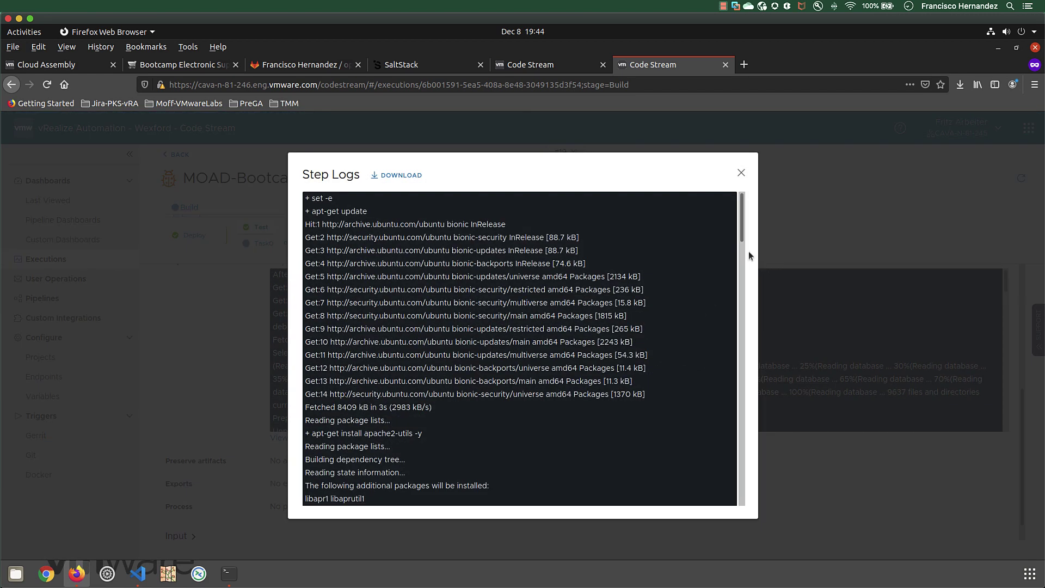
{"action": "left_click_drag", "start_coordinate": [742, 240], "coordinate": [745, 512]}
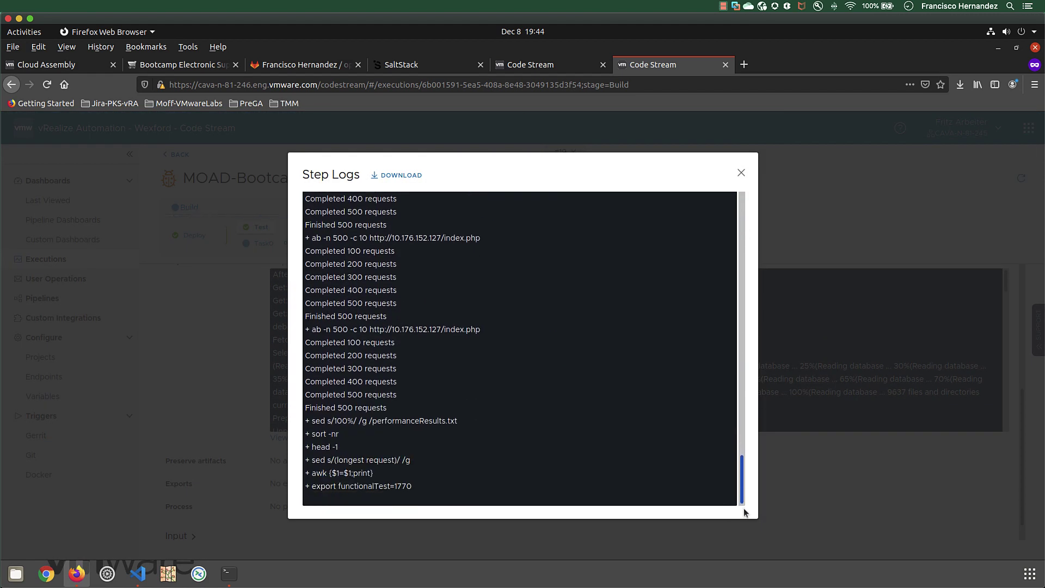
{"action": "left_click_drag", "start_coordinate": [413, 486], "coordinate": [308, 486]}
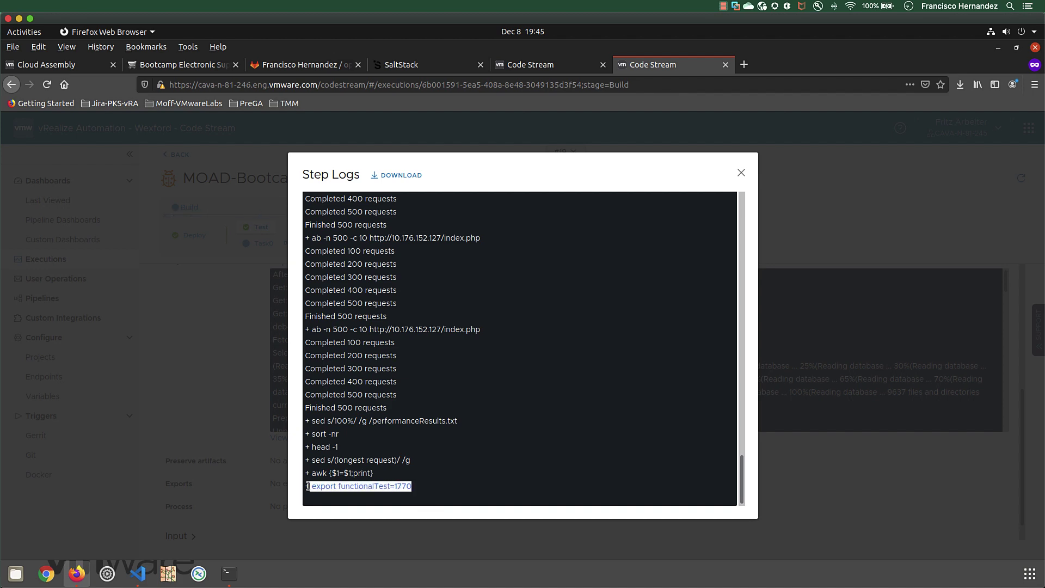
{"action": "left_click", "coordinate": [516, 484]}
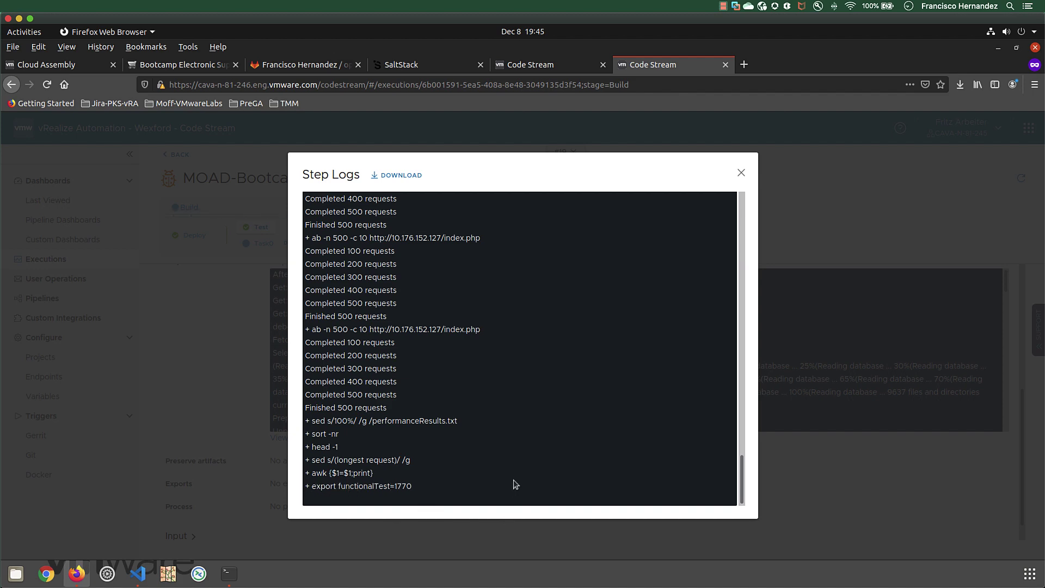
{"action": "left_click", "coordinate": [742, 172]}
{"action": "left_click", "coordinate": [1023, 179]}
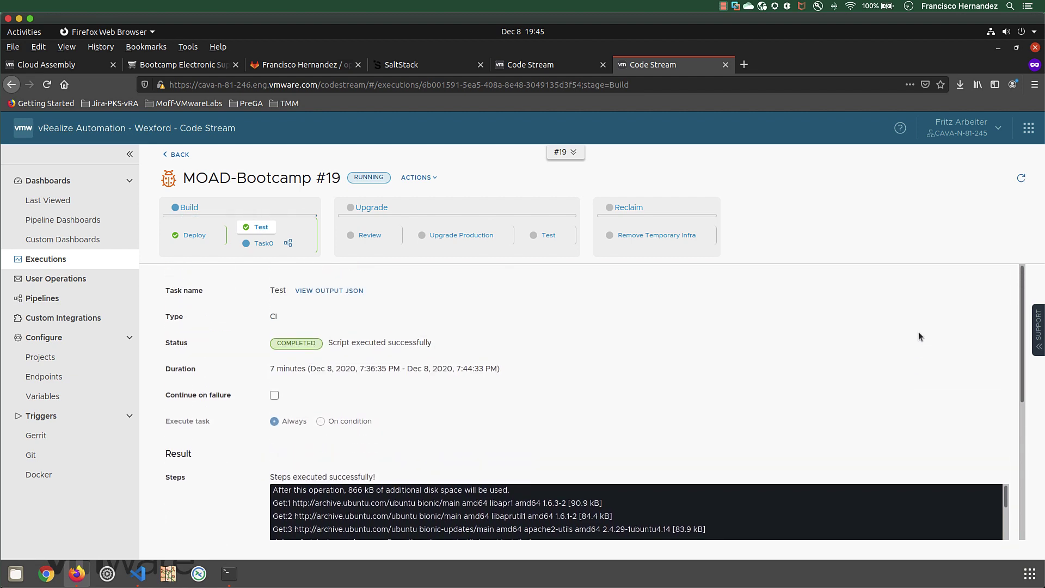
{"action": "left_click", "coordinate": [1022, 179]}
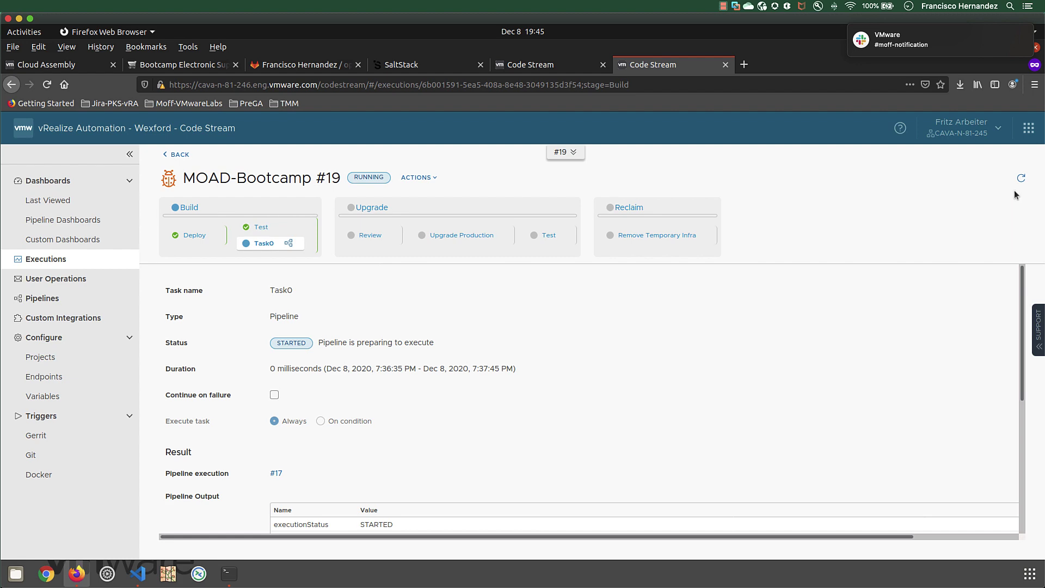
- Copy Slack's 7:45 review link and load the store at 10.176.152.127 in a private tab
{"action": "left_click", "coordinate": [933, 44]}
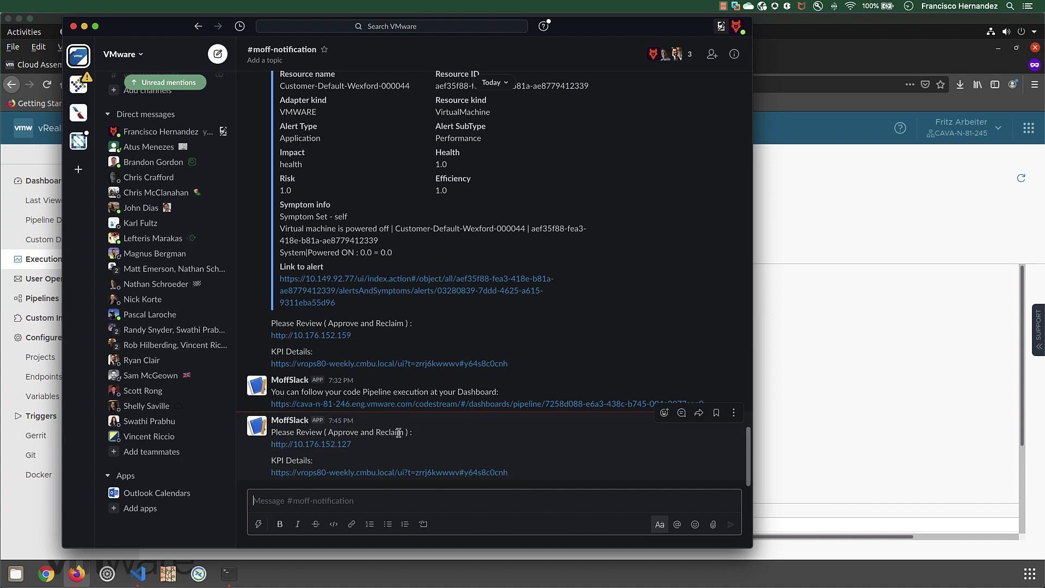
{"action": "right_click", "coordinate": [340, 448]}
{"action": "left_click", "coordinate": [351, 451]}
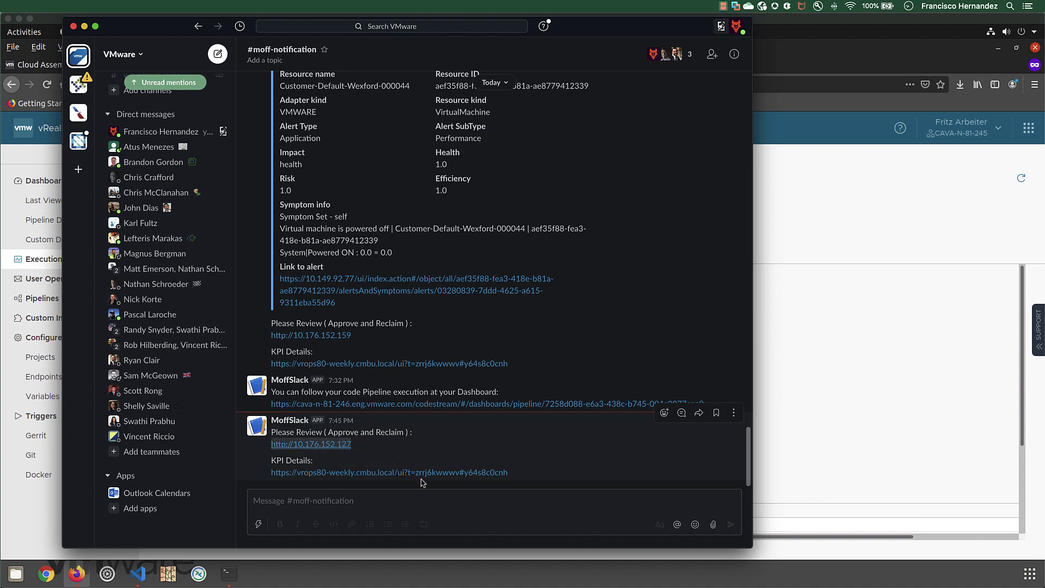
{"action": "left_click", "coordinate": [764, 351]}
{"action": "key", "text": "ctrl+t"}
{"action": "right_click", "coordinate": [746, 86]}
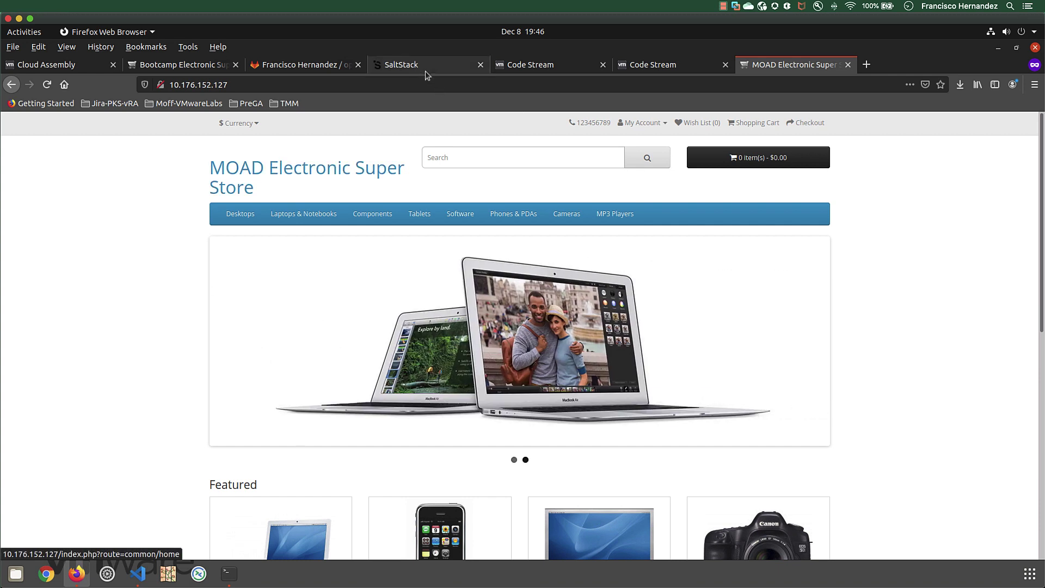
- List the MOAD target's minions, cross-check Cloud Assembly IPs, and show vnf-enodeg-0's job activity
{"action": "left_click", "coordinate": [424, 68]}
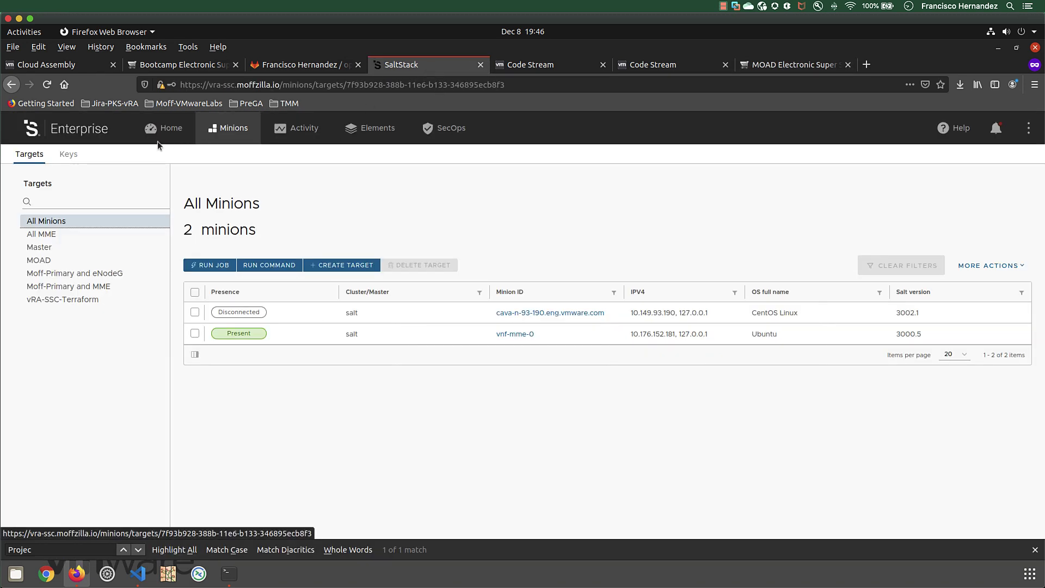
{"action": "left_click", "coordinate": [40, 261]}
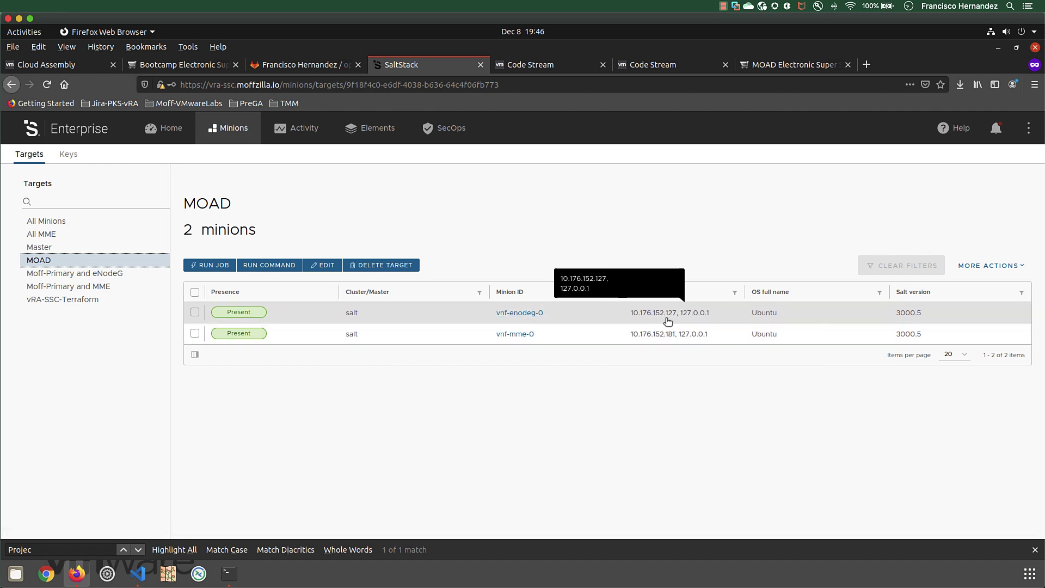
{"action": "left_click", "coordinate": [71, 64]}
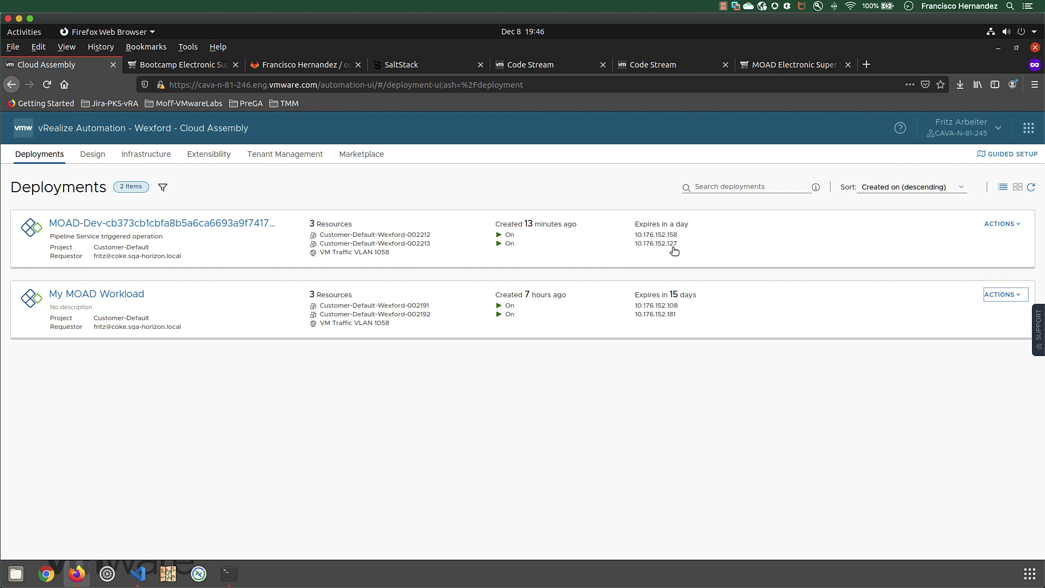
{"action": "left_click", "coordinate": [408, 66]}
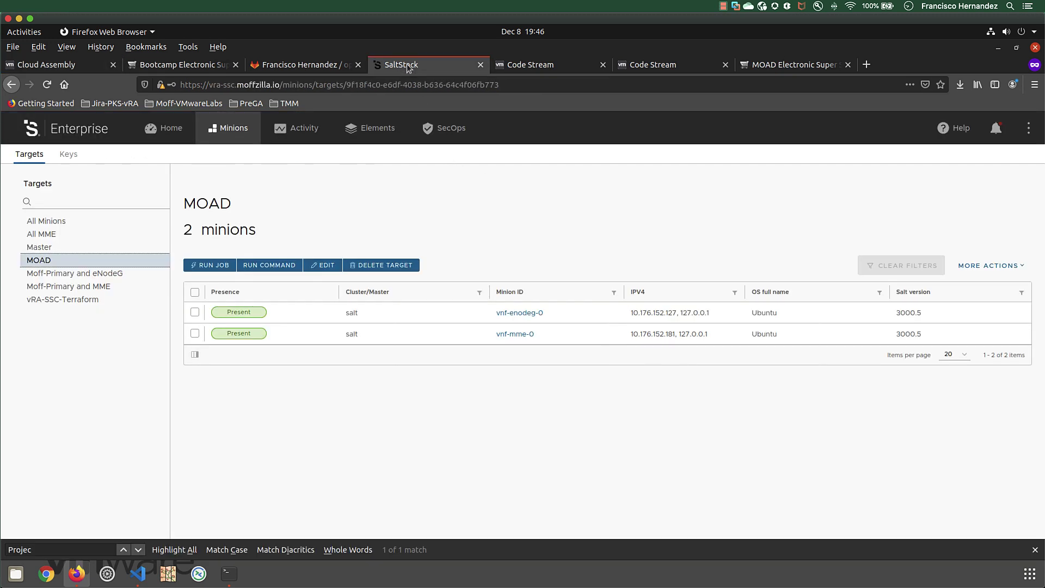
{"action": "left_click", "coordinate": [522, 313]}
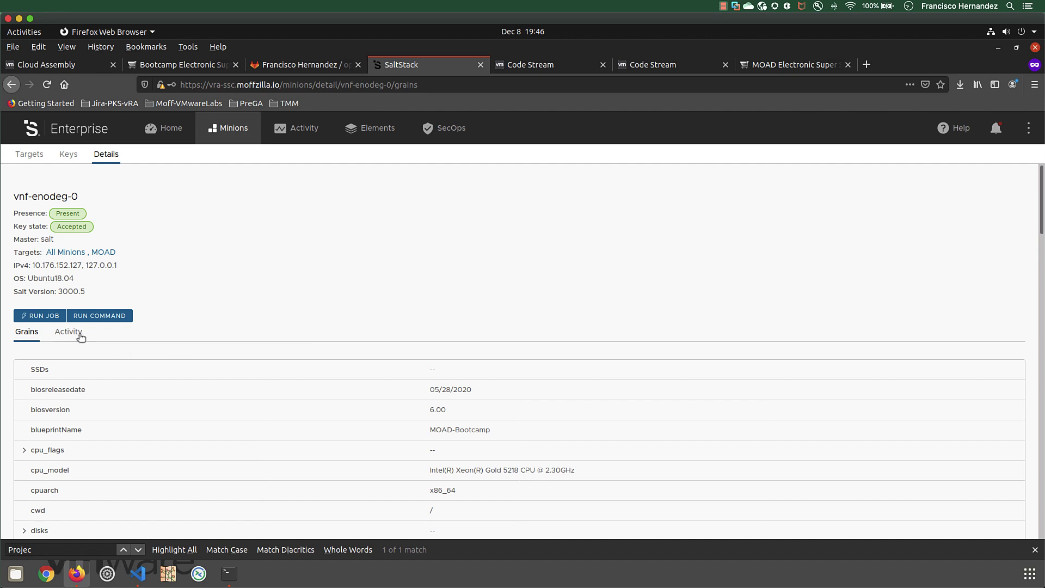
{"action": "left_click", "coordinate": [80, 336]}
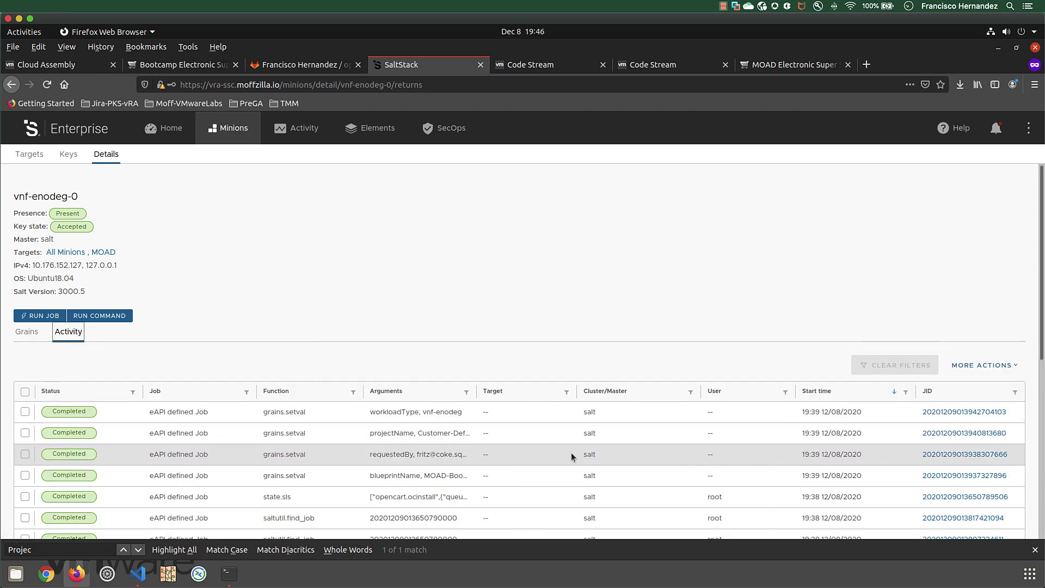
- Open the state.sls job's Highstate results and expand the vnf-mme-0 and vnf-enodeg-0 rows
{"action": "left_click", "coordinate": [947, 497]}
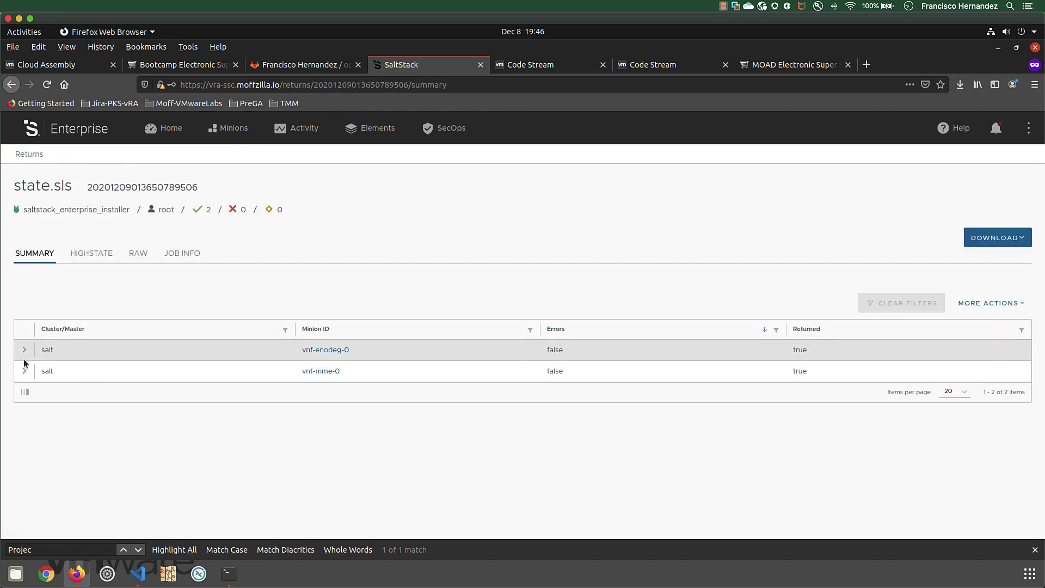
{"action": "left_click", "coordinate": [89, 265]}
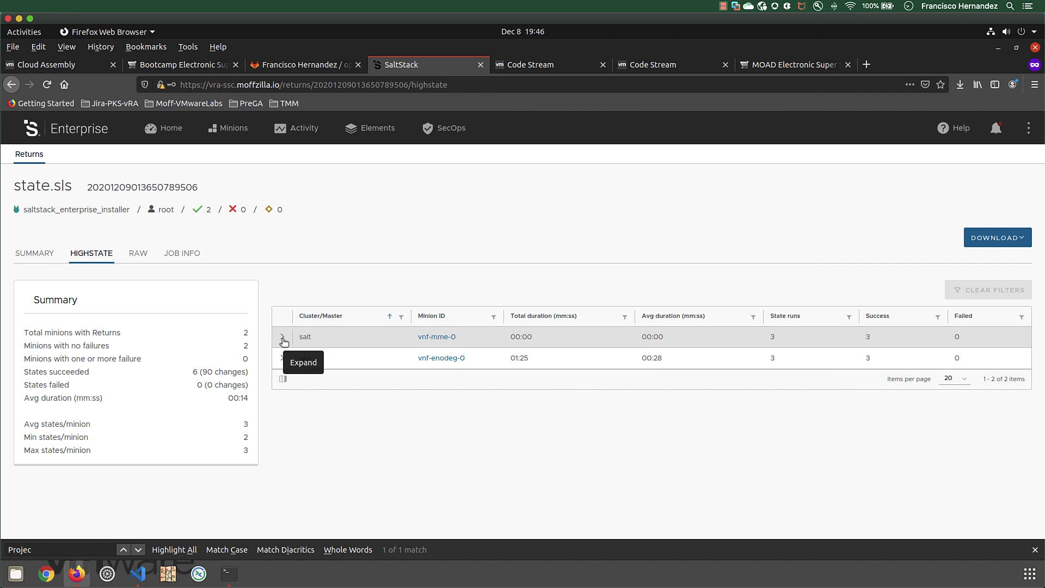
{"action": "left_click", "coordinate": [283, 339]}
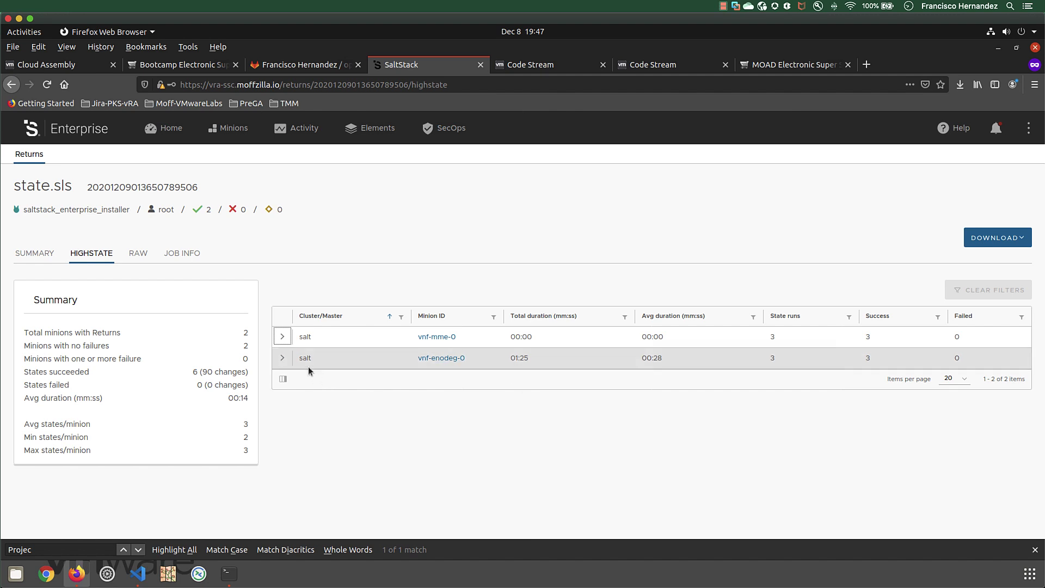
{"action": "left_click", "coordinate": [282, 360]}
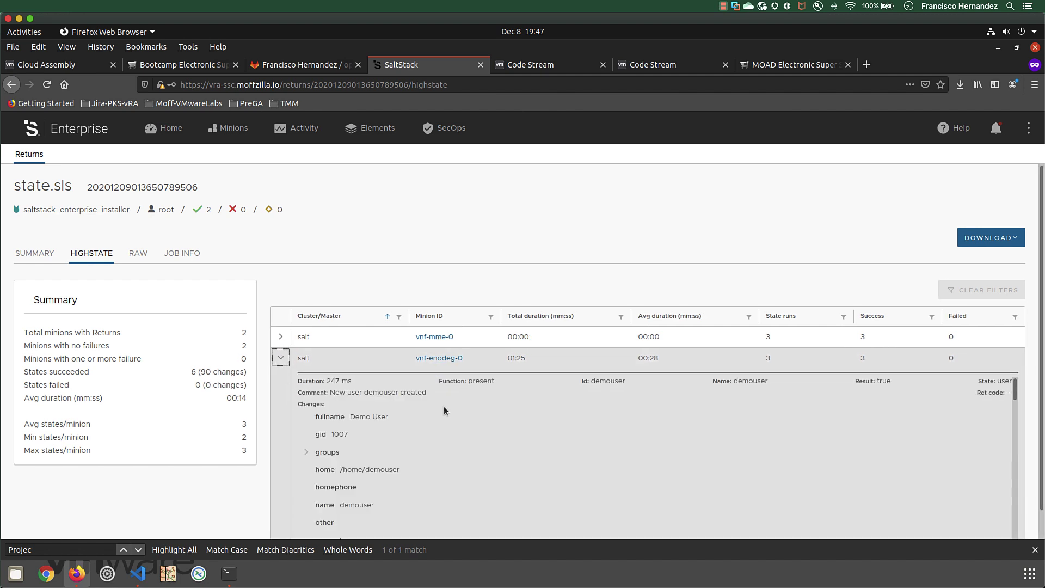
- Highlight vnf-enodeg-0's 'New user demouser created' comment and 18-packages count, then collapse it
{"action": "left_click_drag", "start_coordinate": [330, 392], "coordinate": [421, 394]}
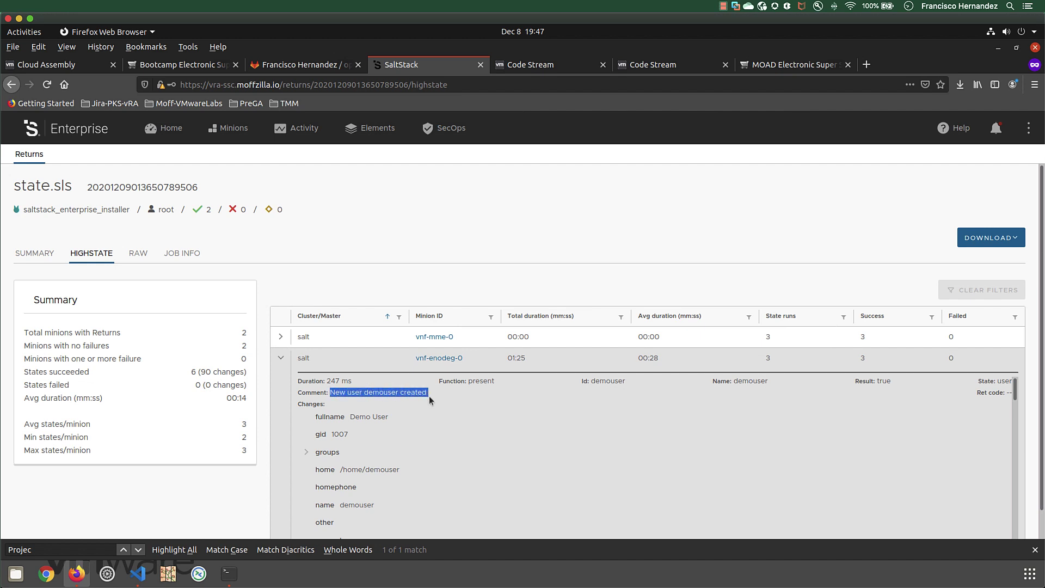
{"action": "scroll", "coordinate": [390, 401], "scroll_direction": "down", "scroll_amount": 8}
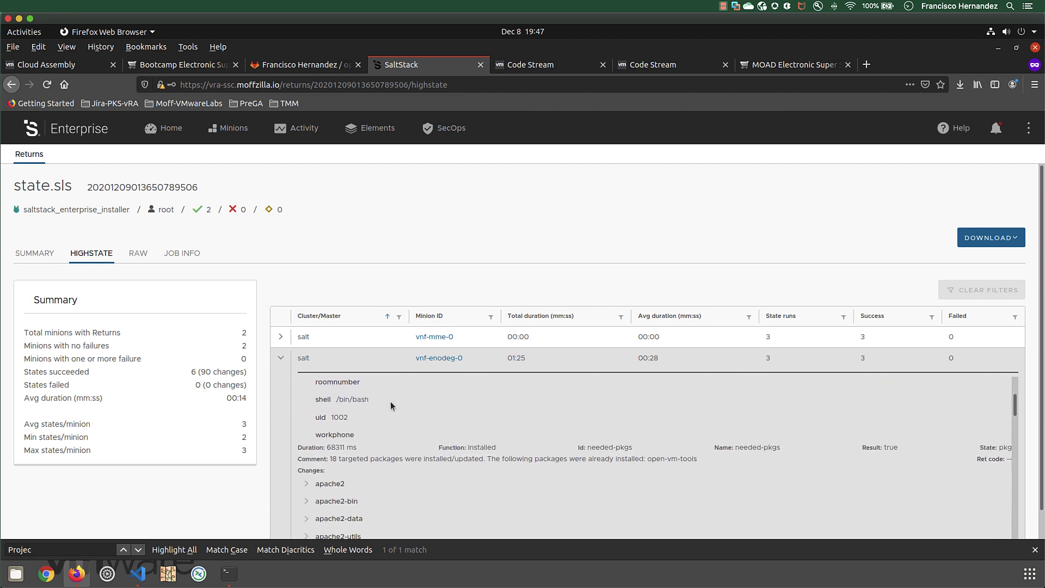
{"action": "scroll", "coordinate": [391, 401], "scroll_direction": "up", "scroll_amount": 2}
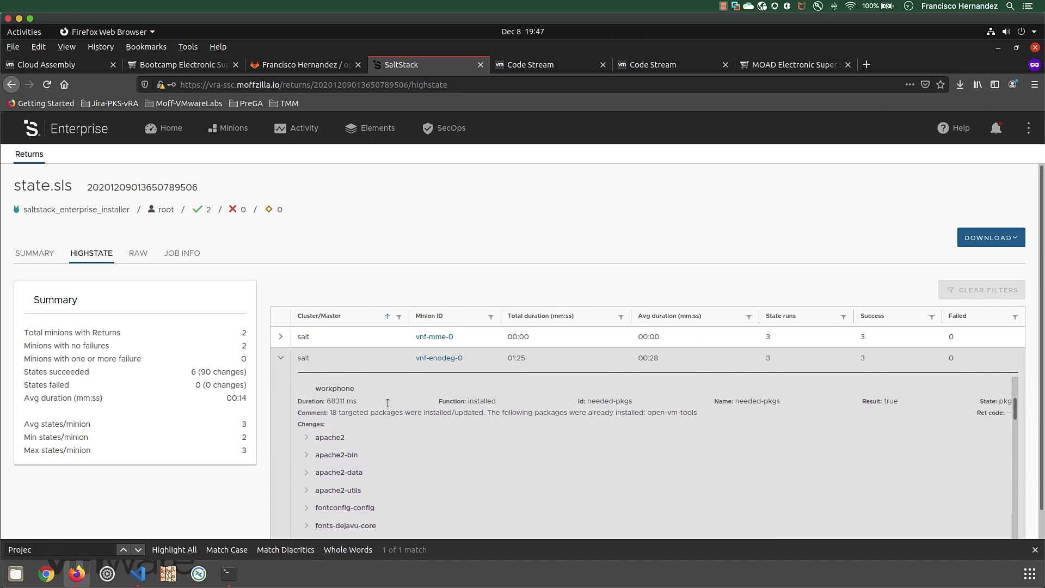
{"action": "left_click_drag", "start_coordinate": [329, 412], "coordinate": [481, 413]}
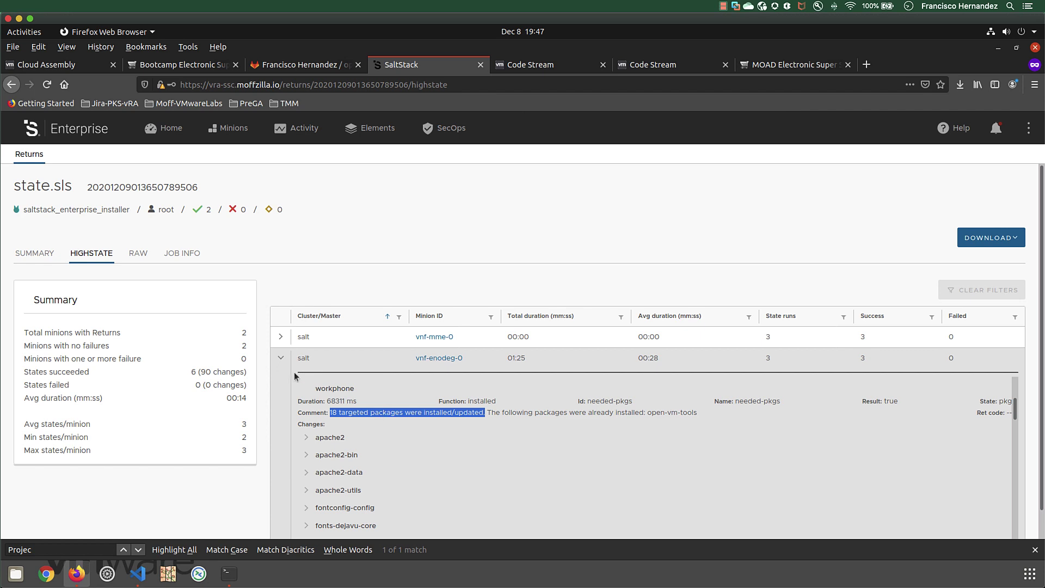
{"action": "left_click", "coordinate": [281, 358]}
- Copy Slack's KPI Details link and load it in a new private Firefox tab
{"action": "left_click", "coordinate": [637, 66]}
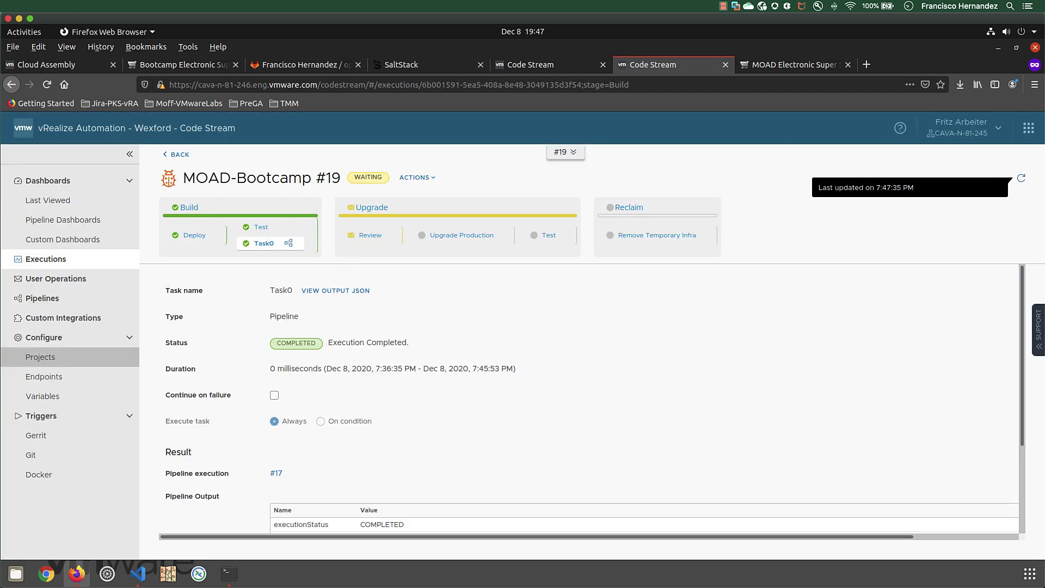
{"action": "key", "text": "alt+Tab"}
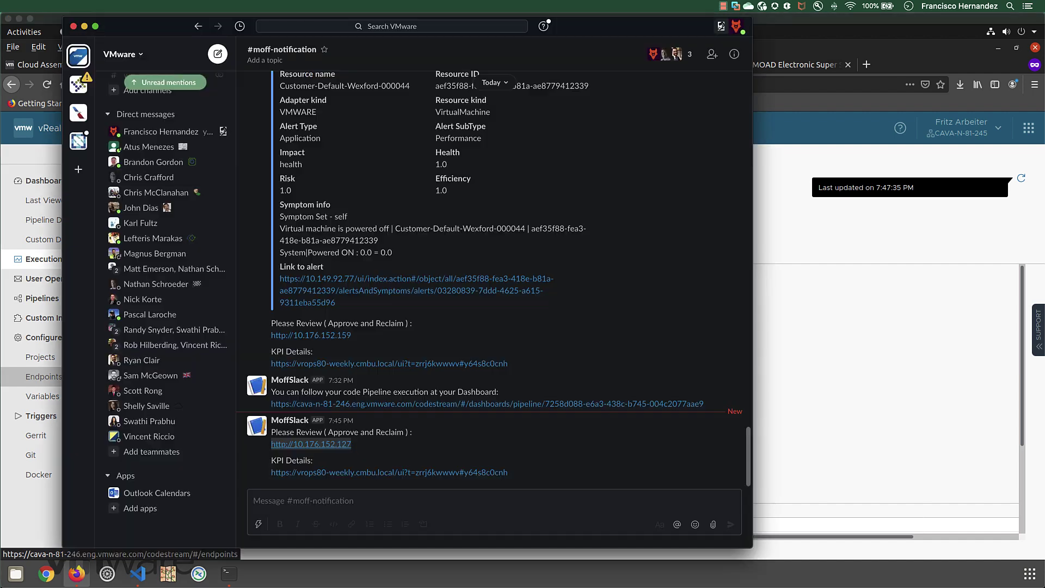
{"action": "right_click", "coordinate": [479, 472]}
{"action": "left_click", "coordinate": [495, 478]}
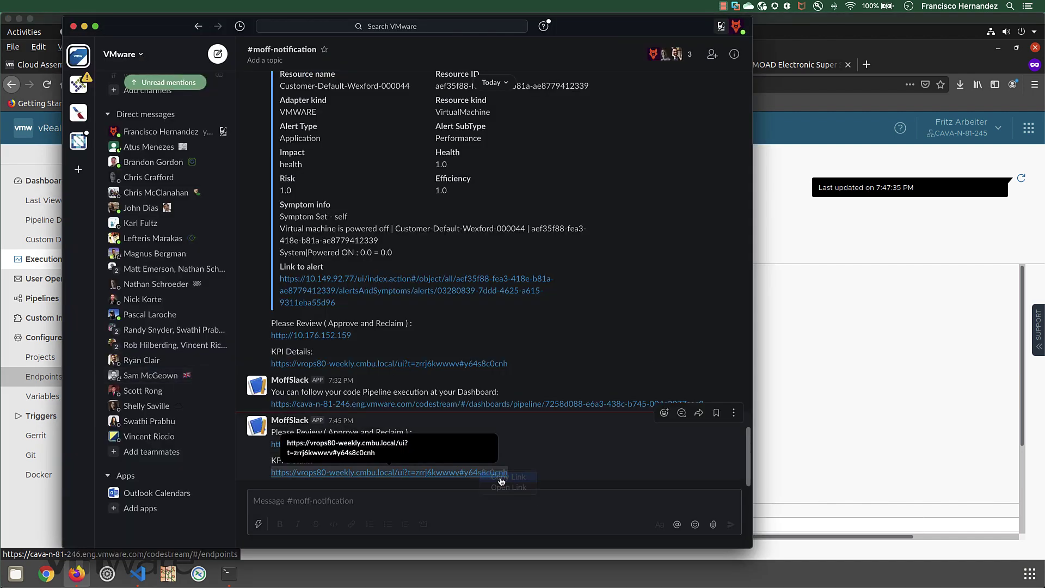
{"action": "left_click", "coordinate": [866, 89]}
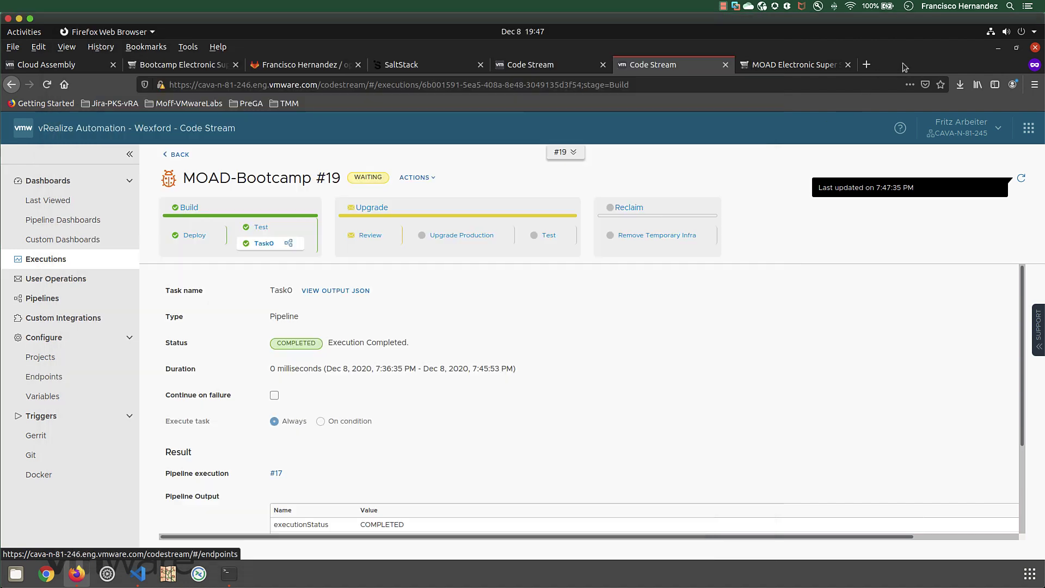
{"action": "left_click", "coordinate": [866, 70]}
{"action": "right_click", "coordinate": [619, 86]}
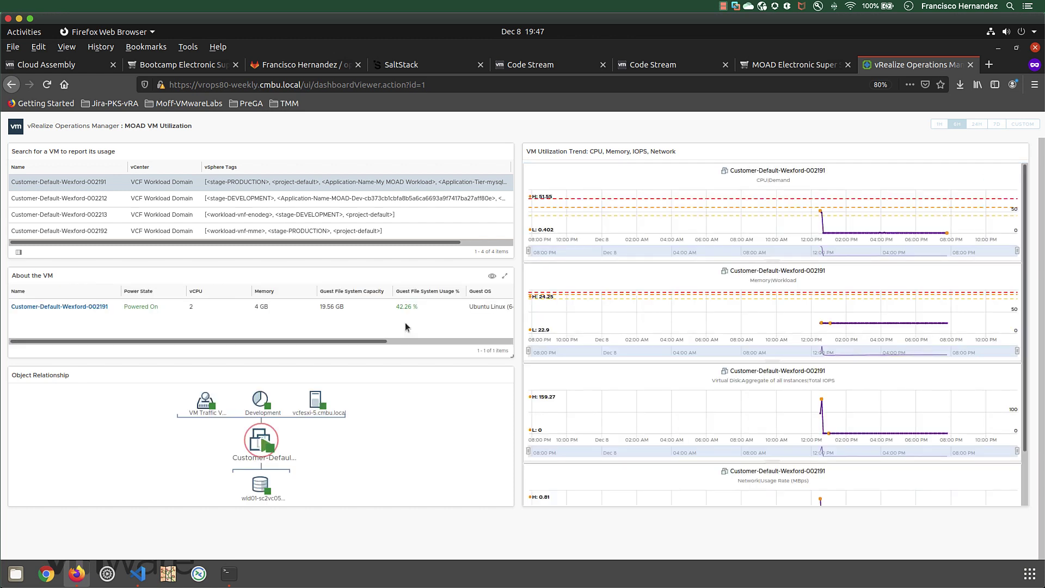
- Show VM 002212's utilization trends and check which VMs belong to each Cloud Assembly deployment
{"action": "left_click", "coordinate": [256, 200]}
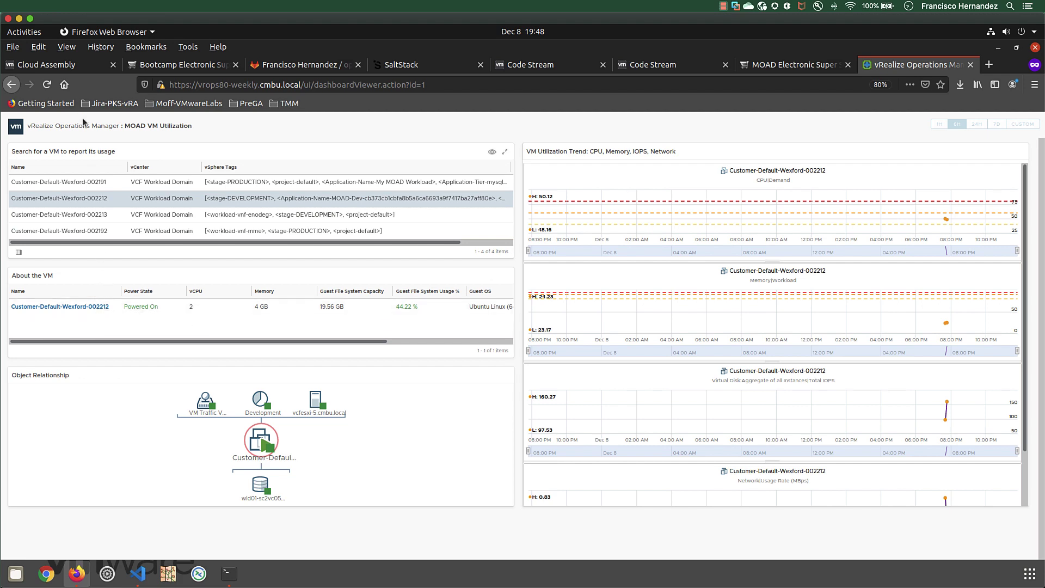
{"action": "left_click", "coordinate": [79, 67]}
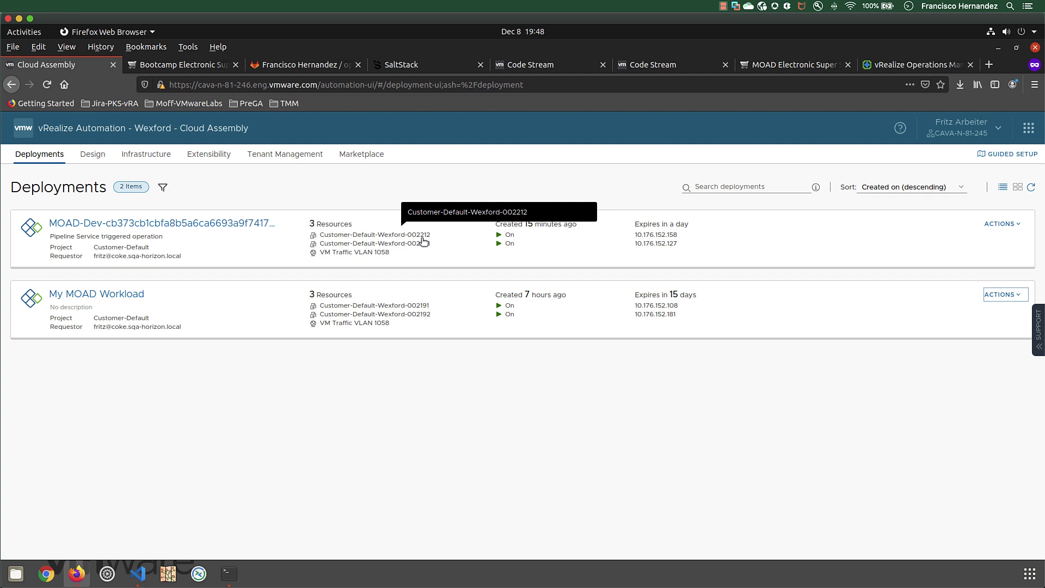
{"action": "left_click", "coordinate": [873, 66]}
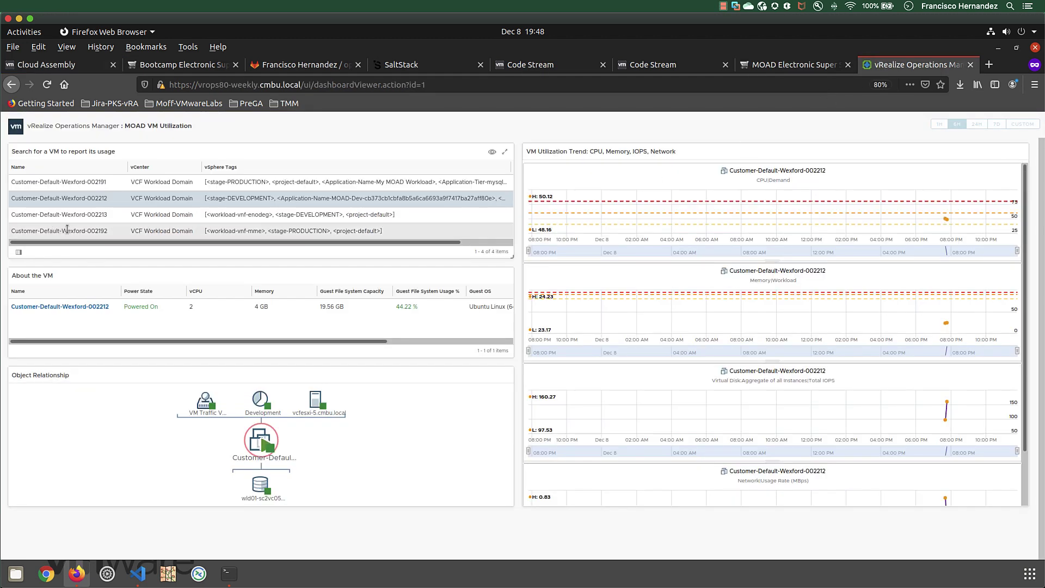
- Inspect VM 002213's CPU, memory and IOPS trend charts point by point
{"action": "left_click", "coordinate": [268, 216]}
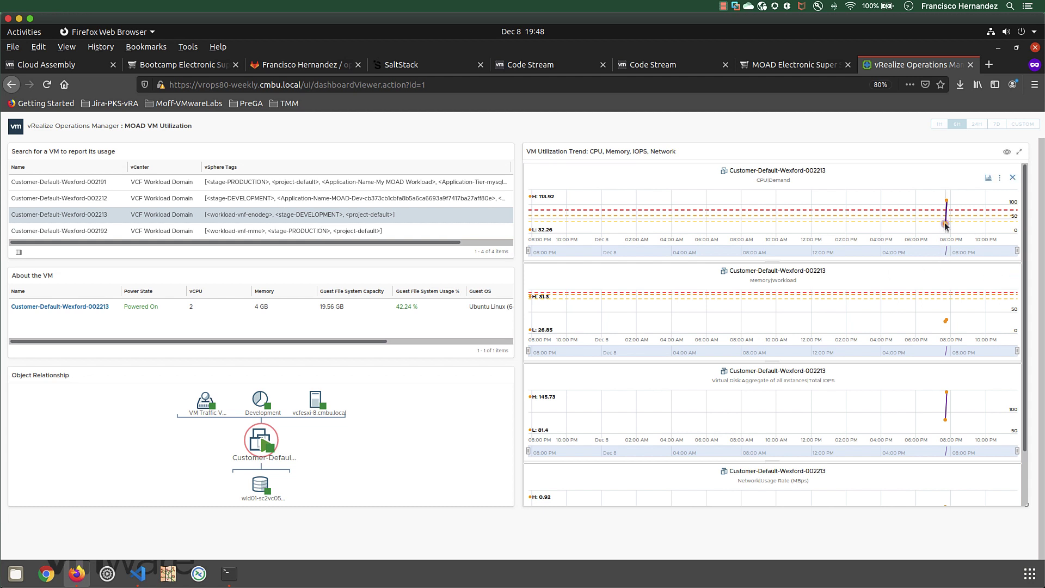
{"action": "mouse_move", "coordinate": [946, 225]}
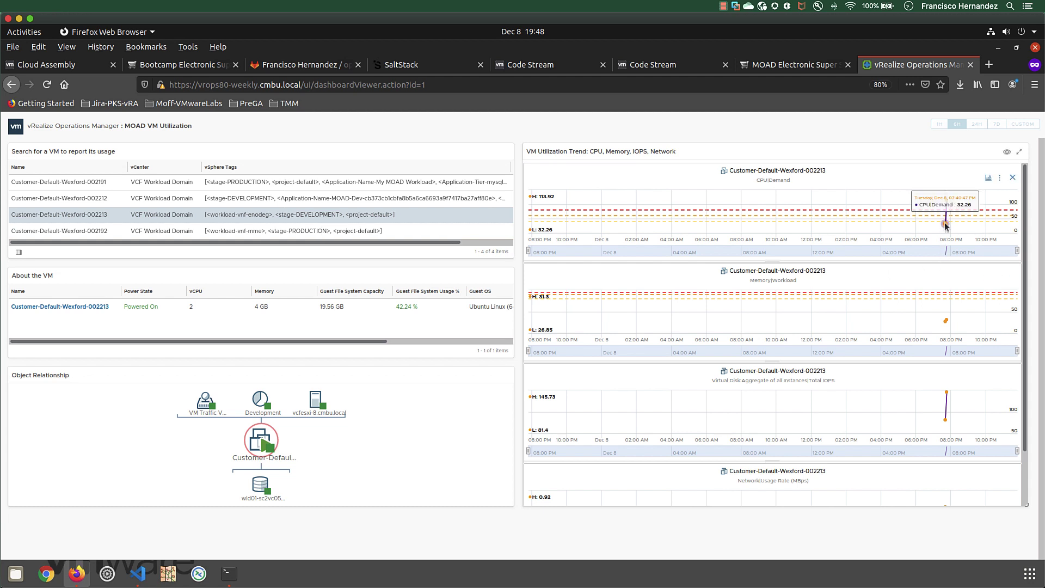
{"action": "mouse_move", "coordinate": [948, 200]}
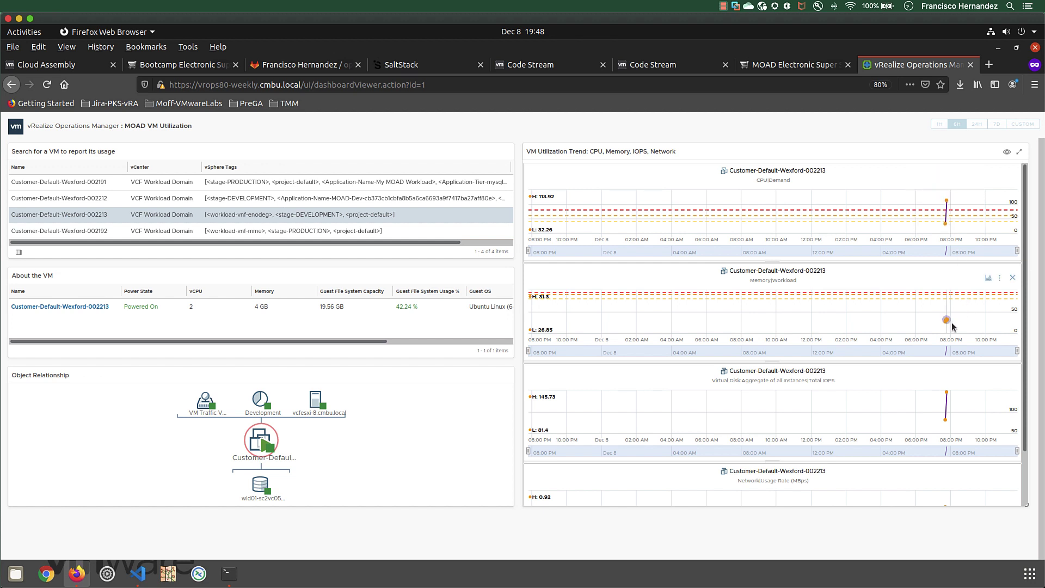
{"action": "mouse_move", "coordinate": [945, 324]}
{"action": "mouse_move", "coordinate": [947, 393]}
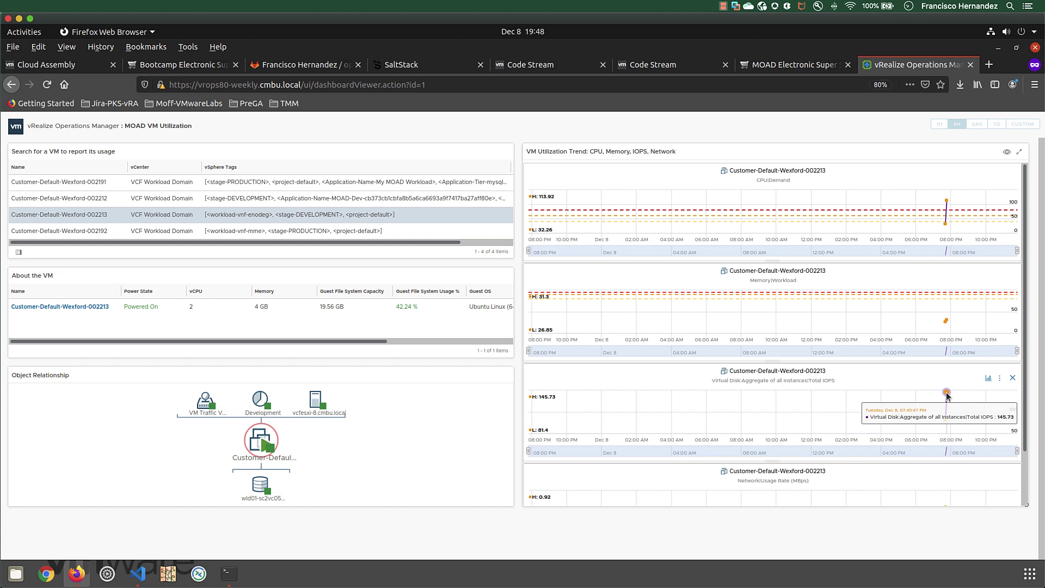
{"action": "scroll", "coordinate": [948, 392], "scroll_direction": "down", "scroll_amount": 2}
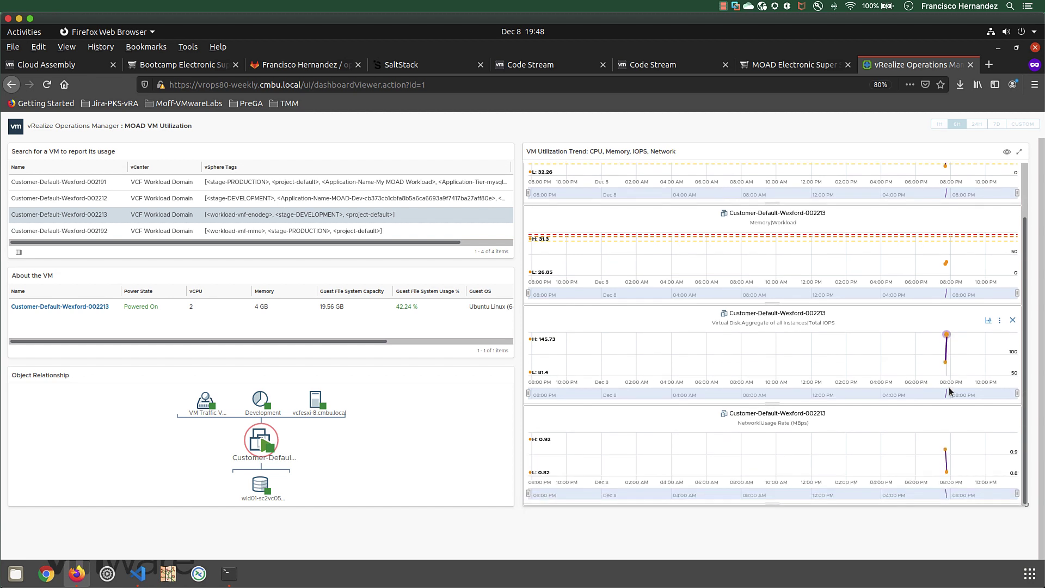
{"action": "scroll", "coordinate": [950, 387], "scroll_direction": "up", "scroll_amount": 2}
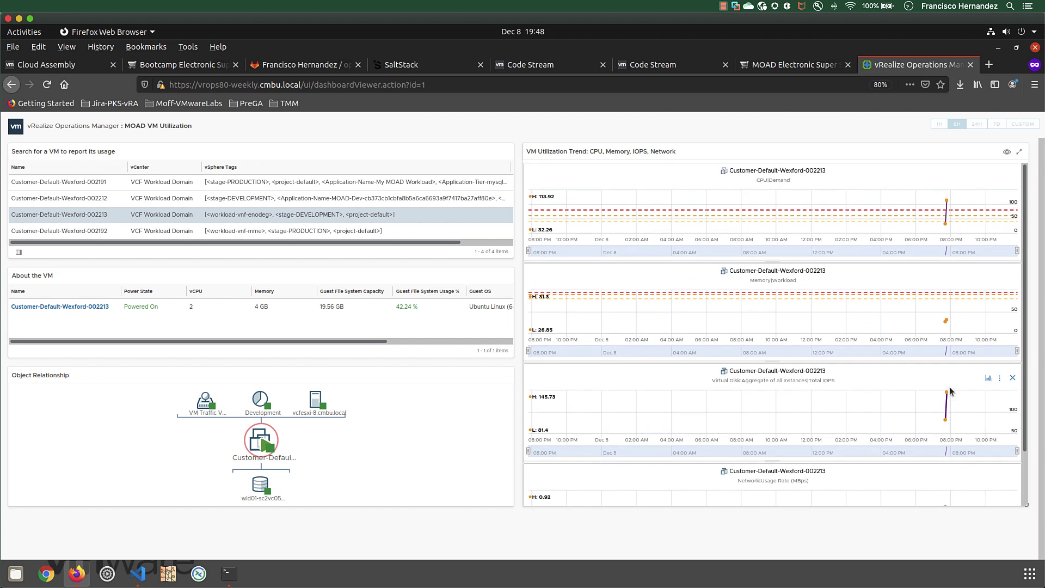
- Compare VM 002212 against production VM 002192, then return to MOAD-Bootcamp #19
{"action": "left_click", "coordinate": [222, 199]}
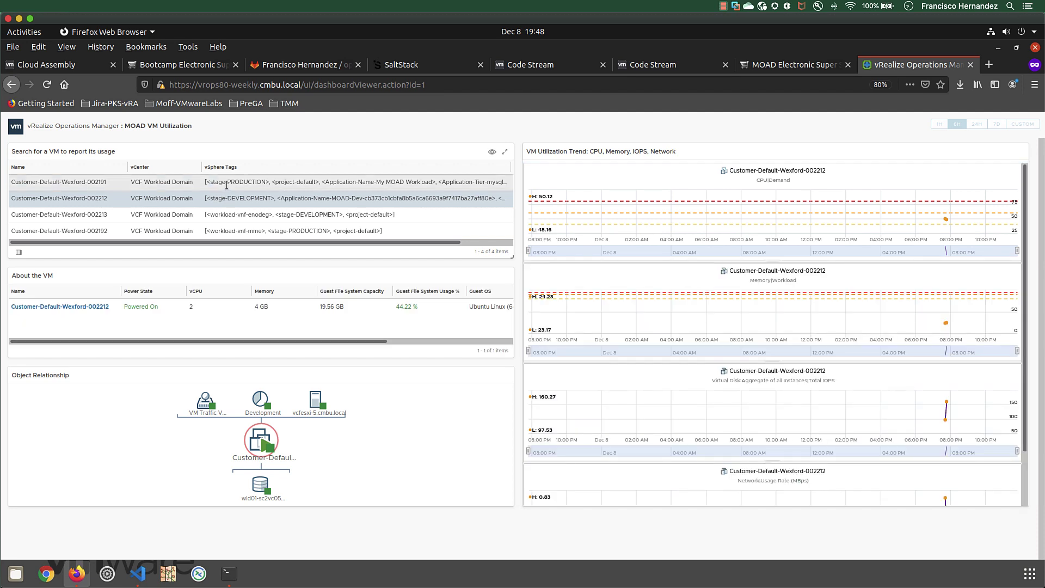
{"action": "left_click", "coordinate": [231, 229]}
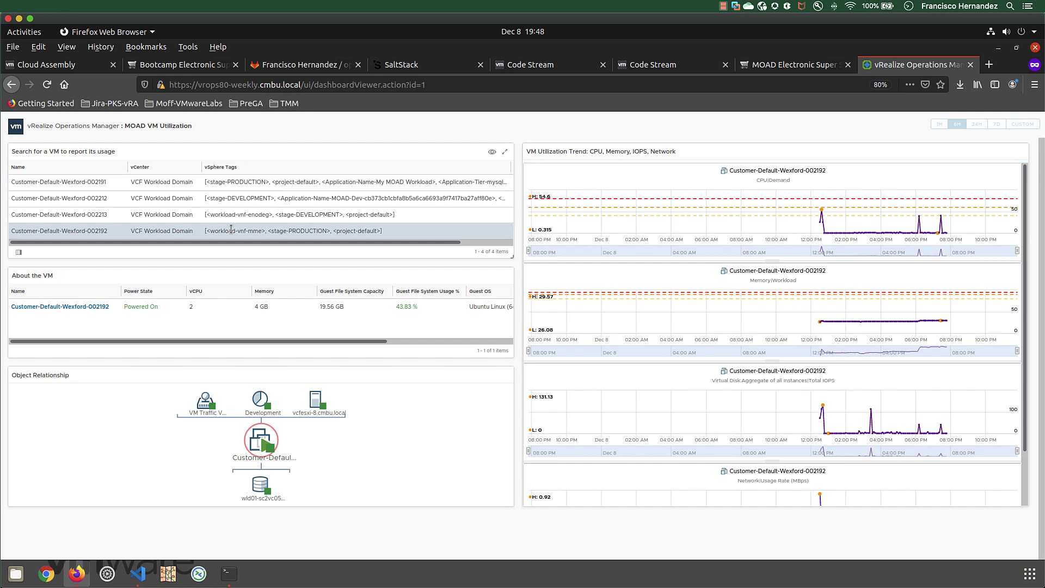
{"action": "left_click", "coordinate": [643, 69]}
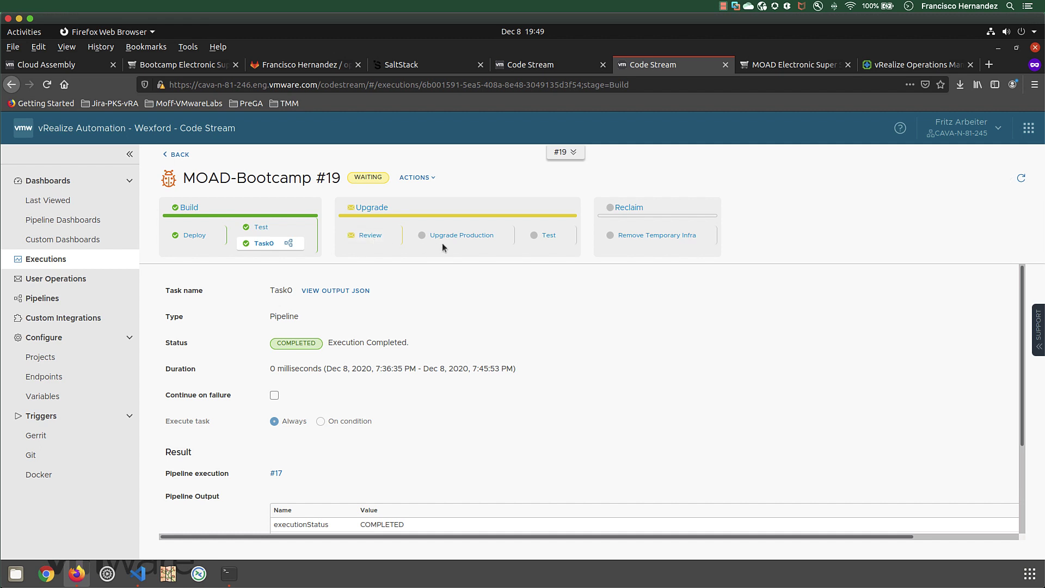
- Approve the Upgrade stage's Review with reason "Looks good let's upgrade" and refresh the run
{"action": "left_click", "coordinate": [366, 235]}
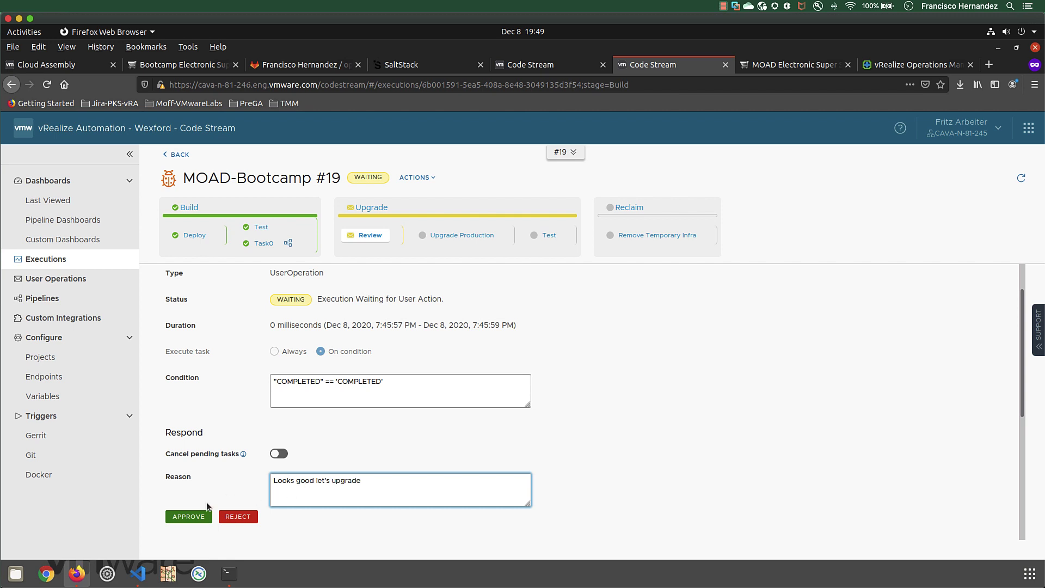
{"action": "left_click", "coordinate": [194, 516]}
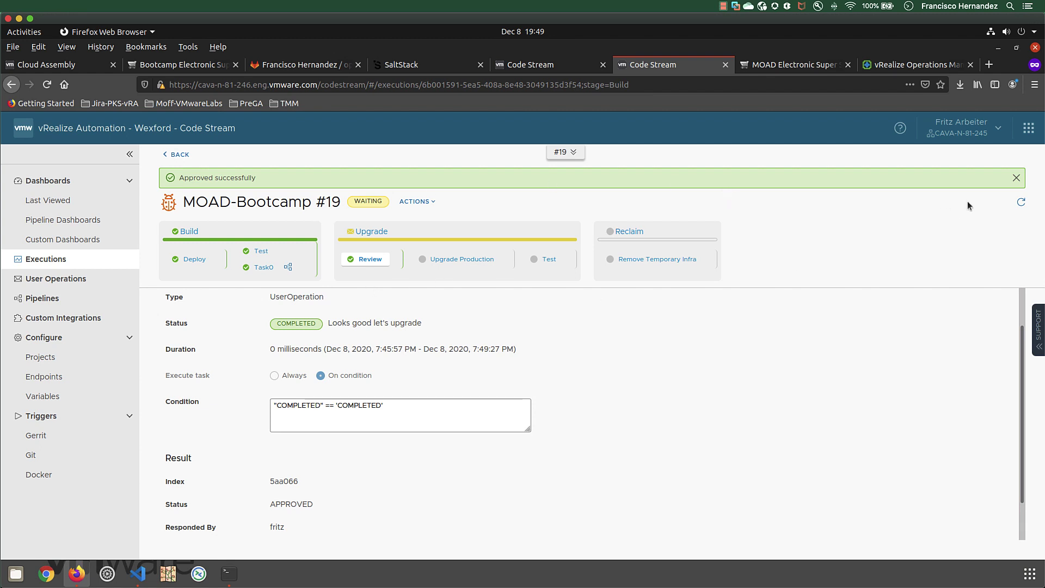
{"action": "left_click", "coordinate": [1016, 177]}
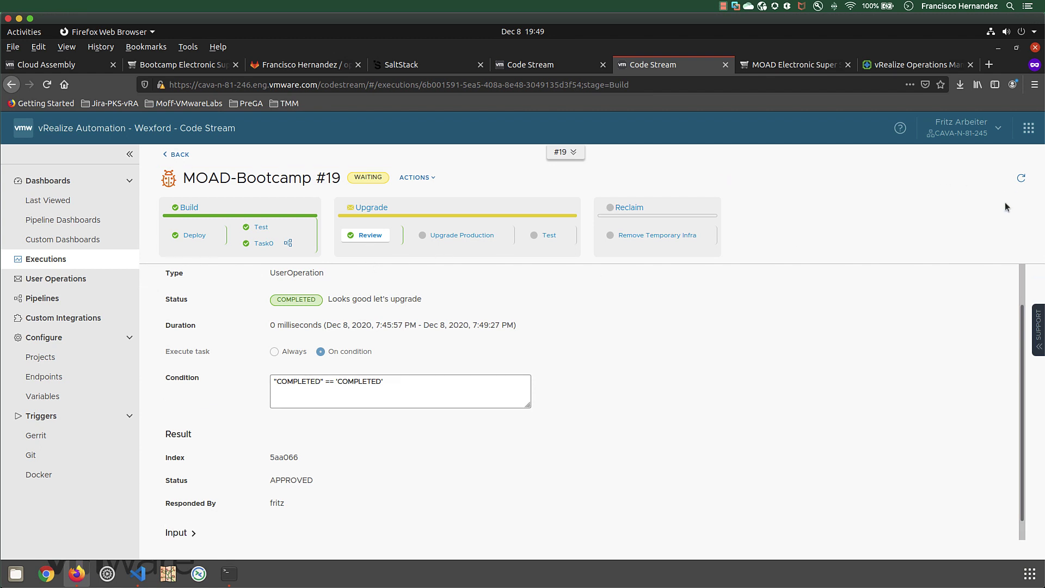
{"action": "left_click", "coordinate": [1020, 179]}
- View the Upgrade Production task's salt state.apply opencart.ocupgrade command
{"action": "left_click", "coordinate": [456, 241]}
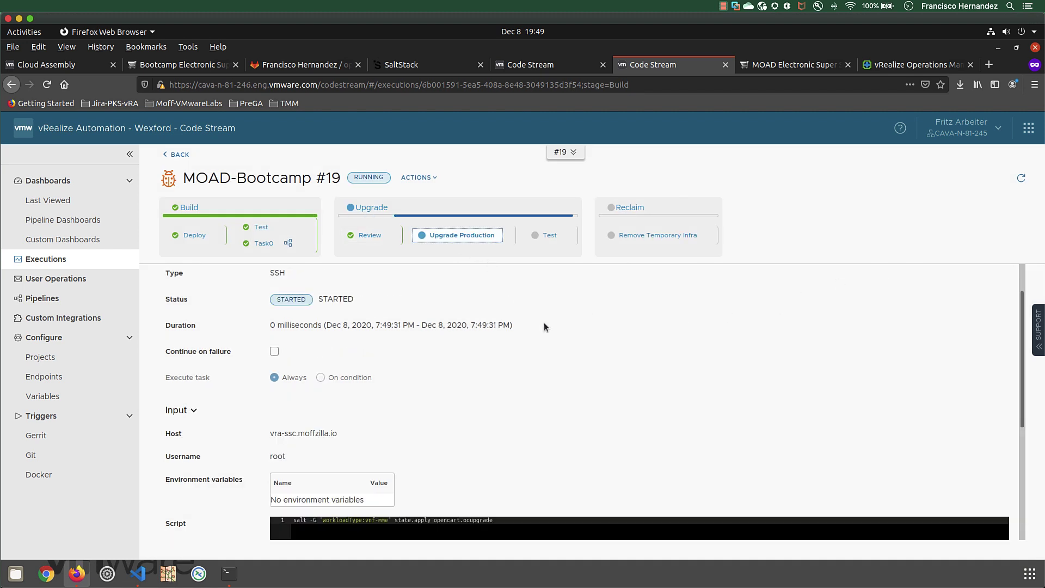
{"action": "scroll", "coordinate": [544, 327], "scroll_direction": "down", "scroll_amount": 1}
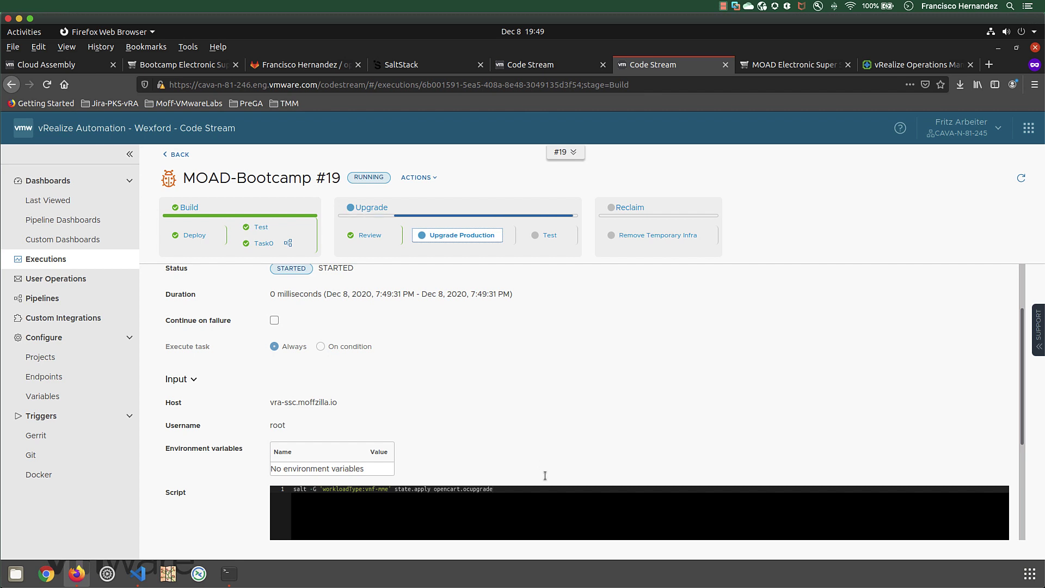
{"action": "left_click", "coordinate": [479, 490]}
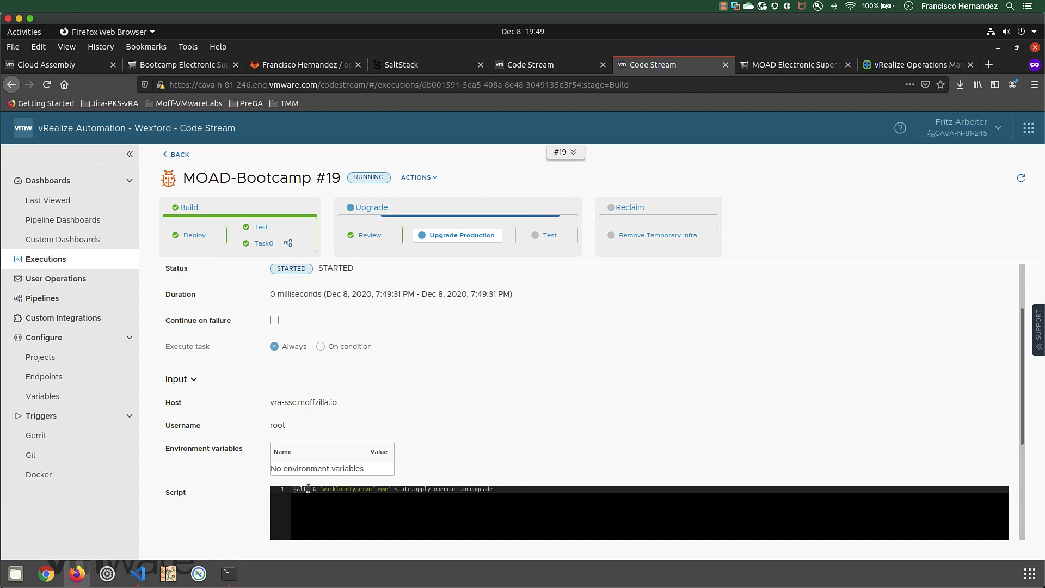
- Check SaltStack's In Progress jobs for the running upgrade state.apply, then return to Code Stream
{"action": "left_click", "coordinate": [412, 66]}
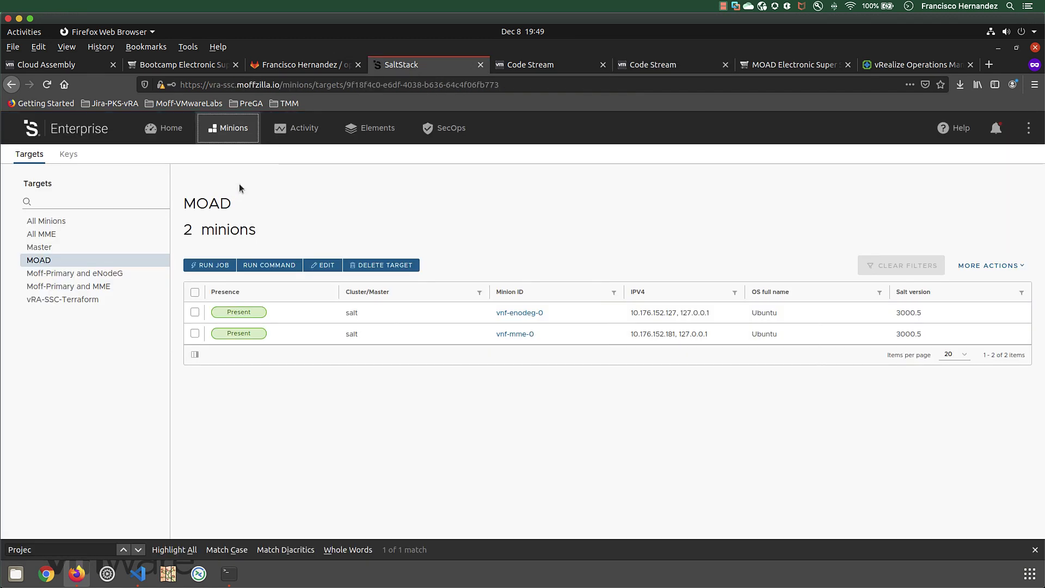
{"action": "left_click", "coordinate": [298, 133]}
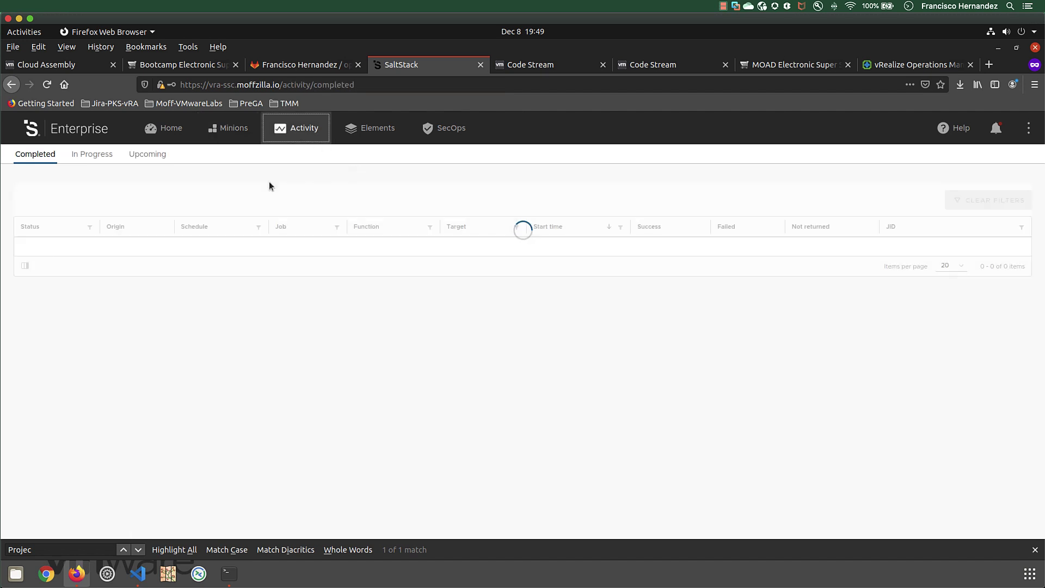
{"action": "left_click", "coordinate": [101, 157]}
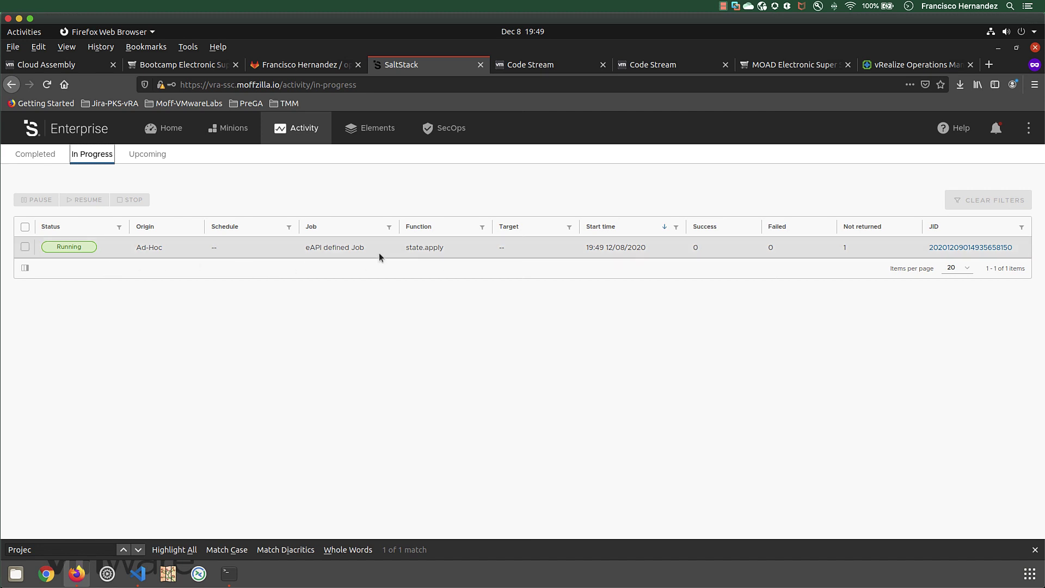
{"action": "left_click", "coordinate": [650, 67]}
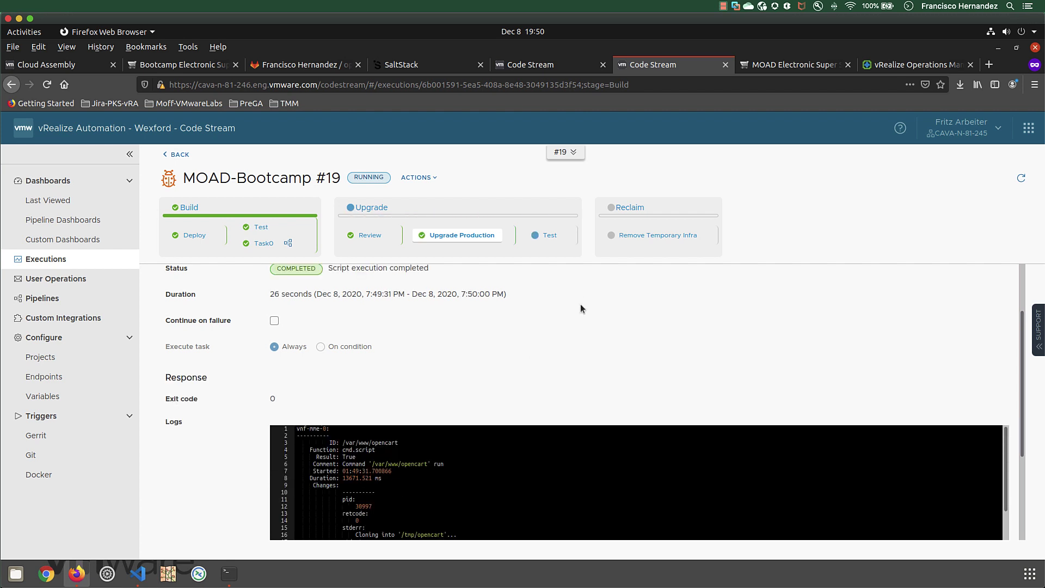
- Scroll the Upgrade Production log to its summary and mark the one-succeeded-state line
{"action": "scroll", "coordinate": [508, 390], "scroll_direction": "down", "scroll_amount": 1}
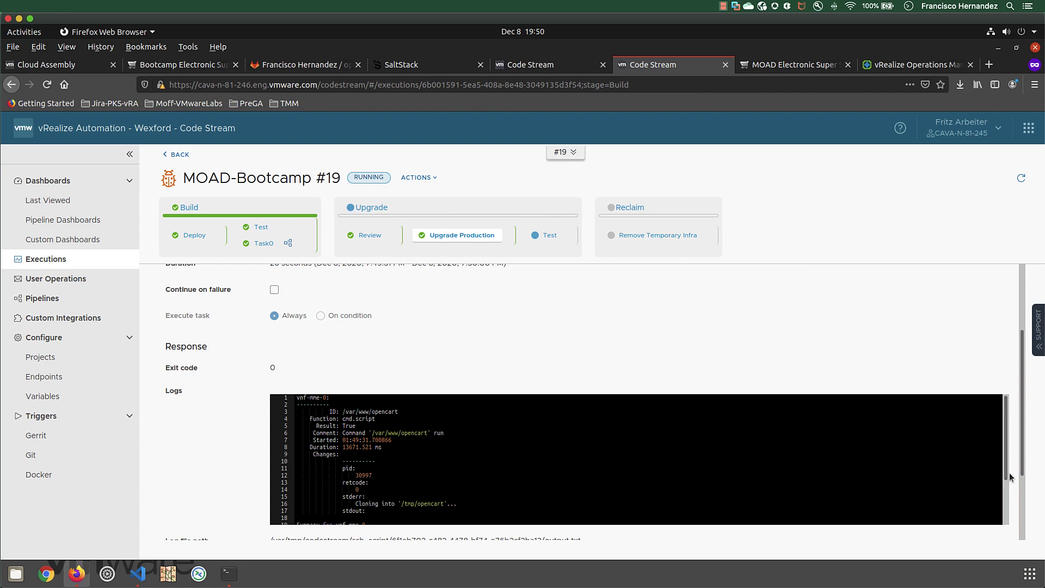
{"action": "left_click_drag", "start_coordinate": [1008, 472], "coordinate": [1011, 504]}
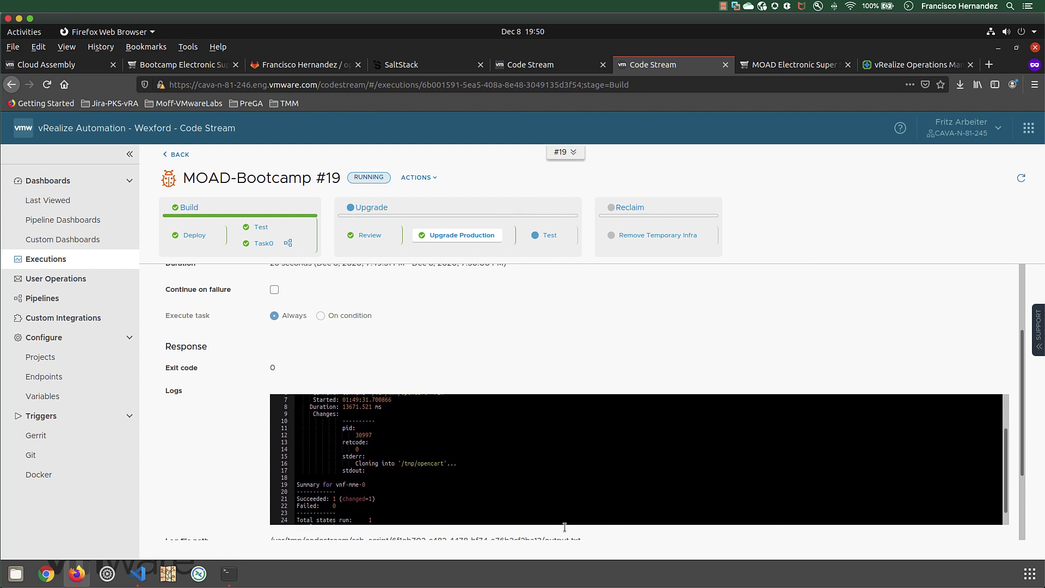
{"action": "left_click", "coordinate": [299, 498]}
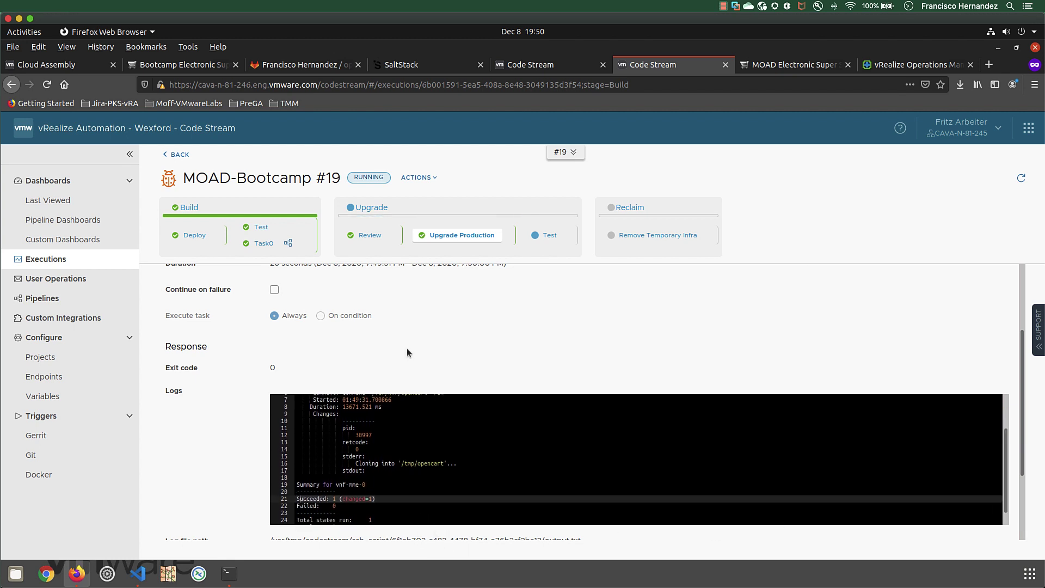
- List completed SaltStack jobs and open minion vnf-mme-0's activity in the MOAD target
{"action": "left_click", "coordinate": [423, 69]}
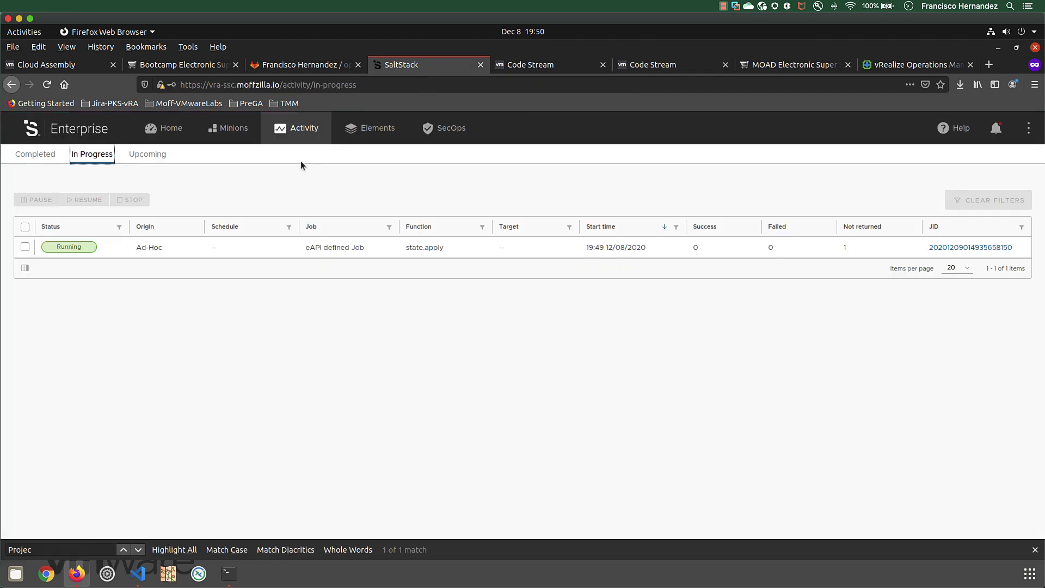
{"action": "left_click", "coordinate": [39, 158]}
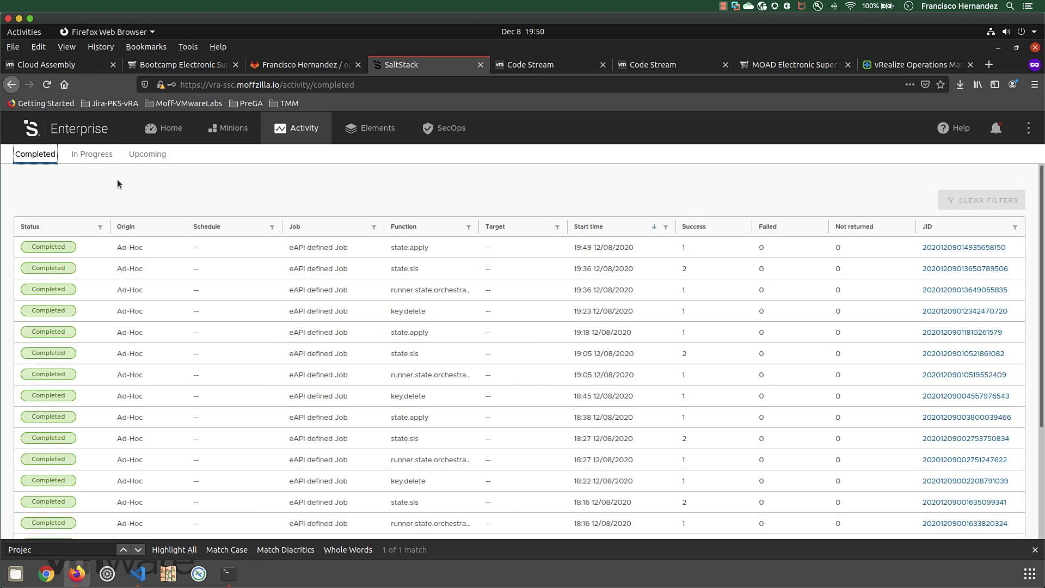
{"action": "left_click", "coordinate": [222, 130]}
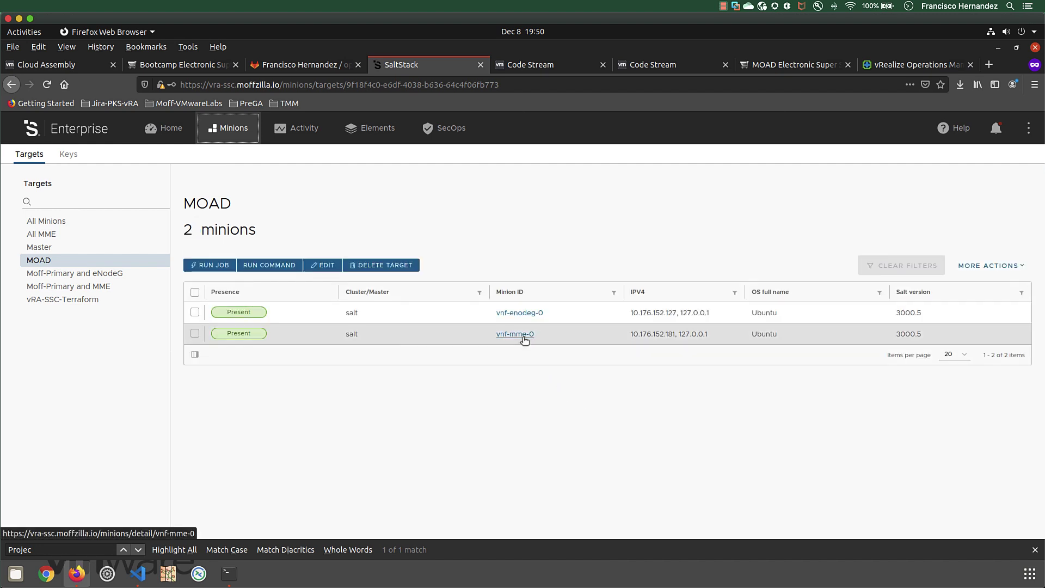
{"action": "left_click", "coordinate": [524, 341]}
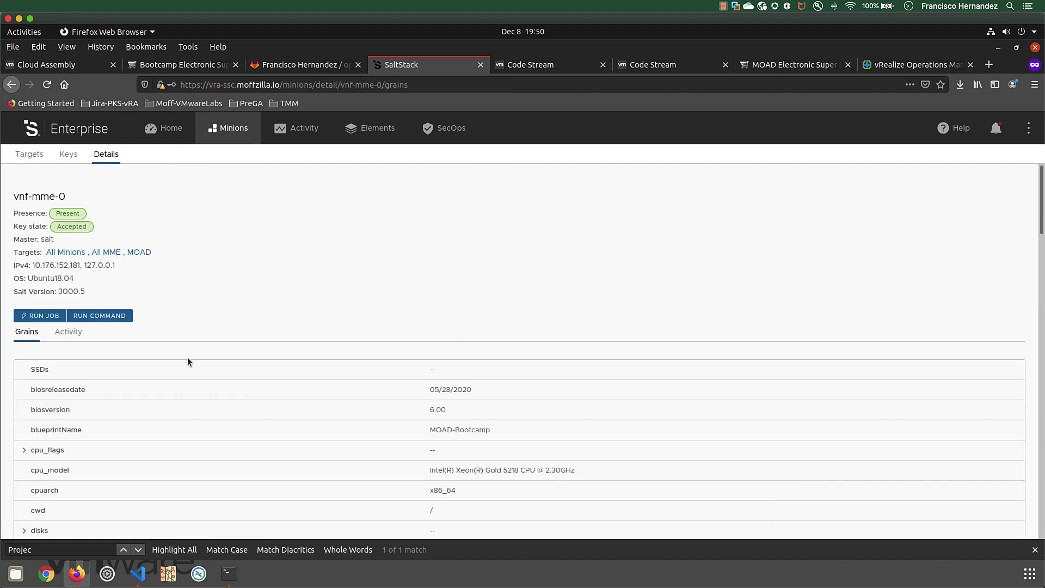
{"action": "left_click", "coordinate": [75, 333]}
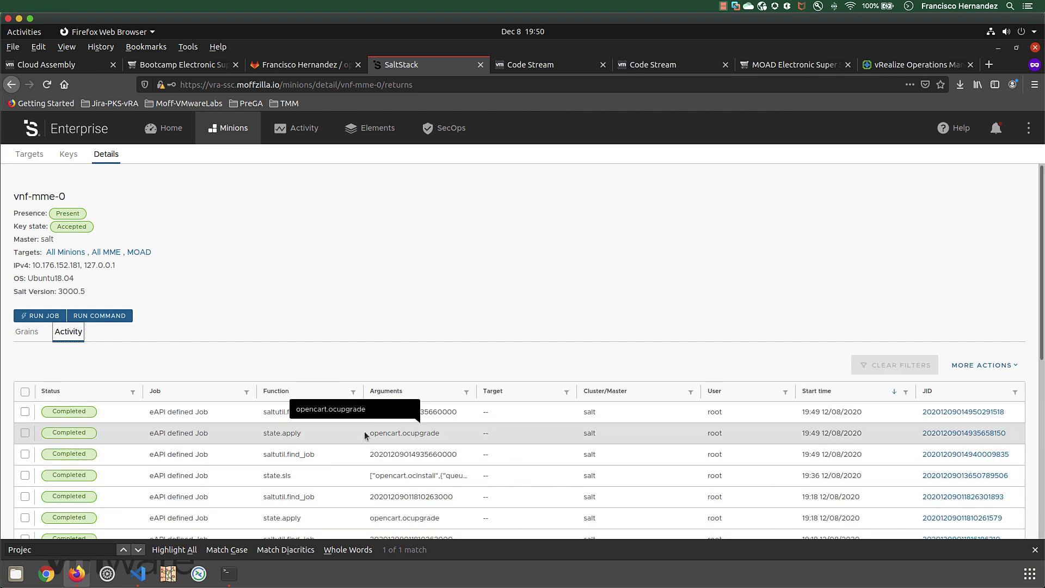
- Inspect the opencart.ocupgrade state.apply job's highstate results on vnf-mme-0
{"action": "left_click", "coordinate": [945, 433]}
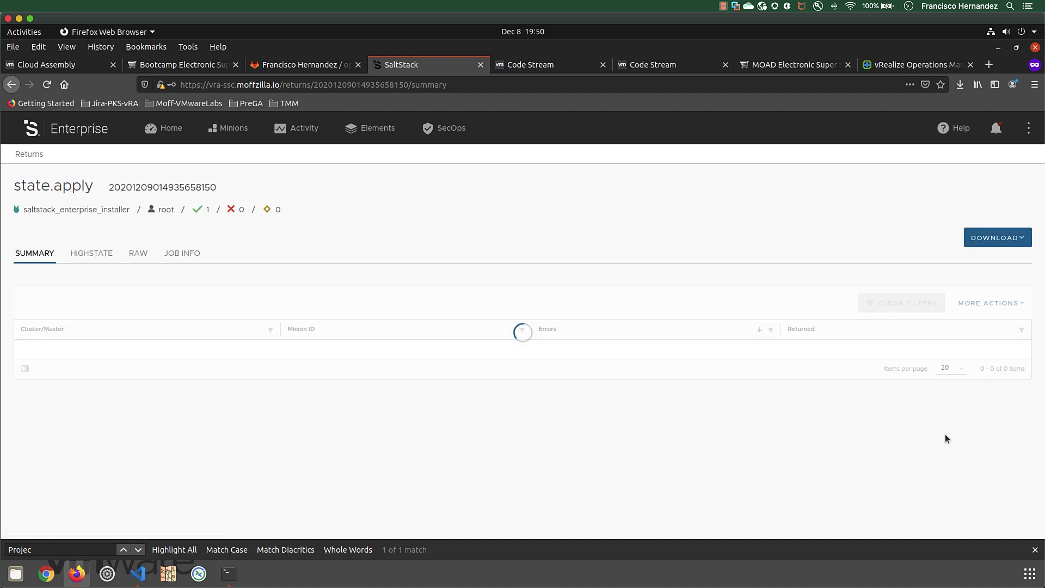
{"action": "left_click", "coordinate": [92, 255]}
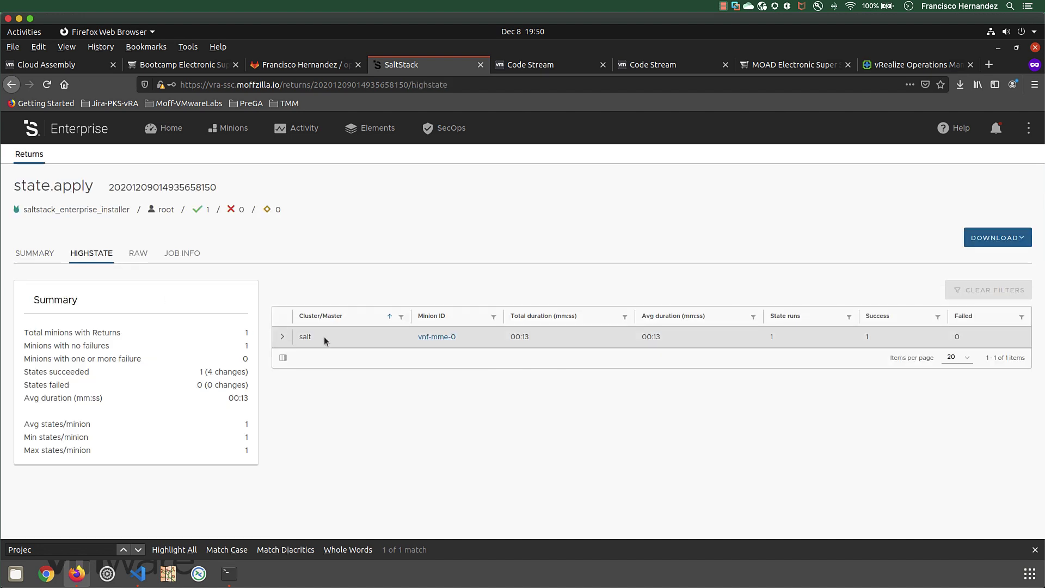
{"action": "left_click", "coordinate": [282, 338]}
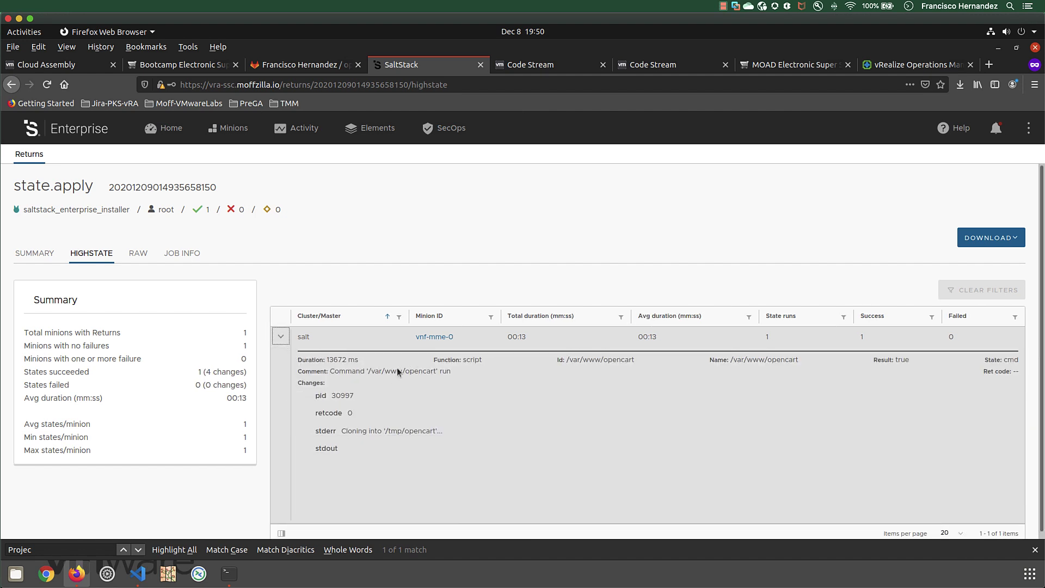
{"action": "left_click", "coordinate": [281, 336]}
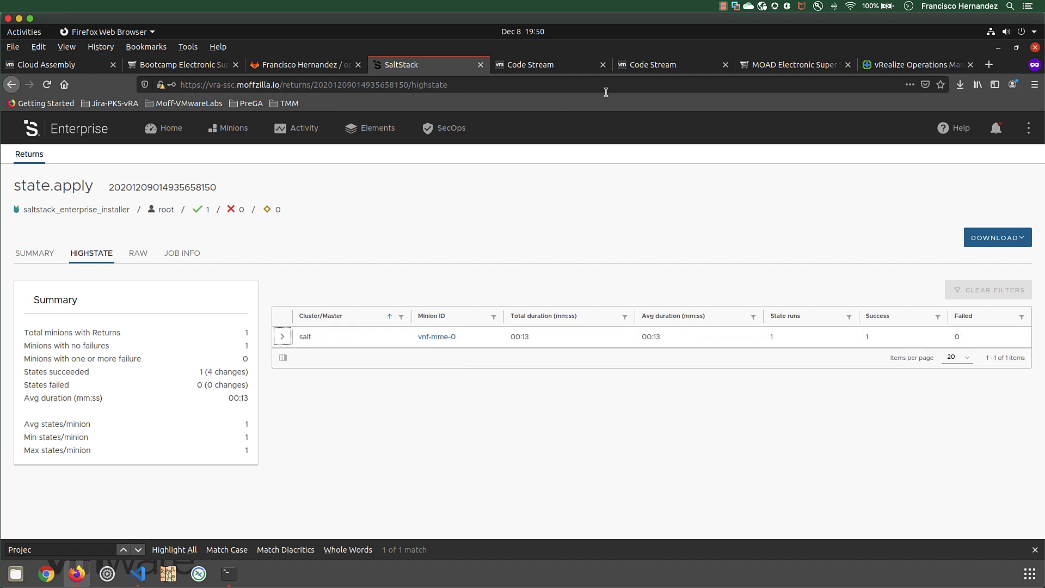
{"action": "left_click", "coordinate": [648, 66]}
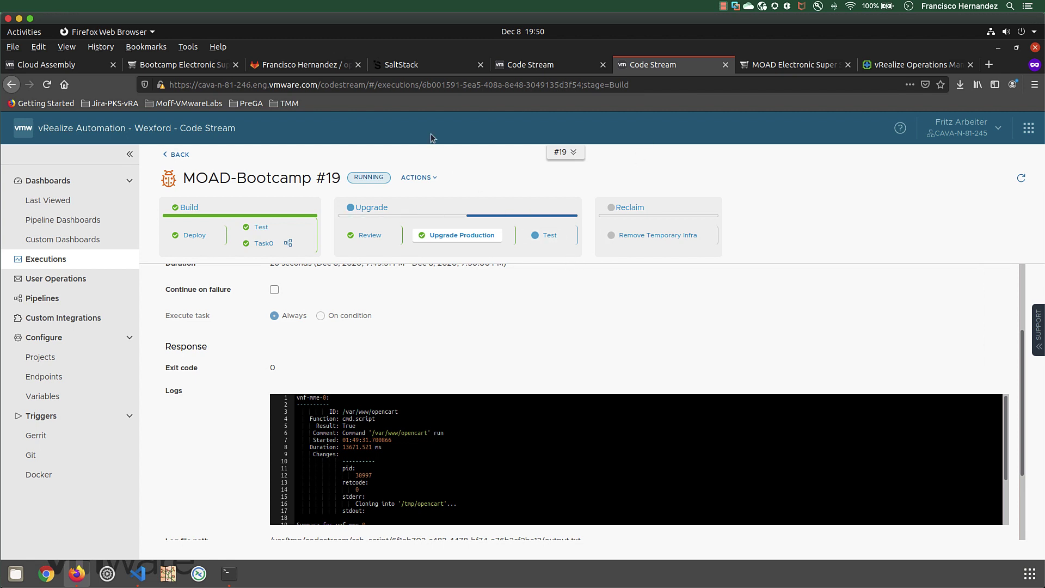
- Reload the storefront to show the MOAD Electronic Super Store name, then return to run #19
{"action": "left_click", "coordinate": [180, 65]}
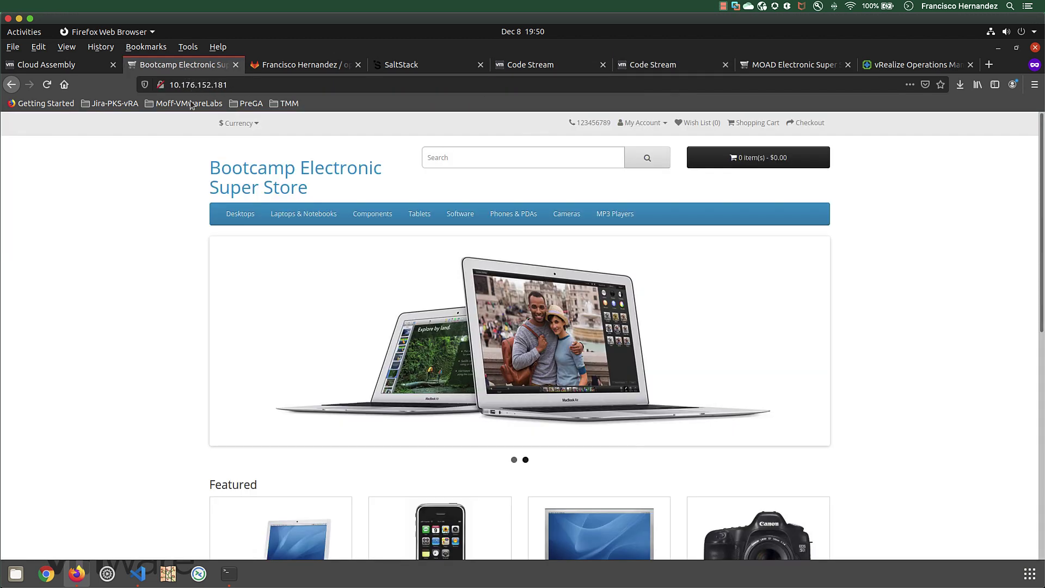
{"action": "key", "text": "F5"}
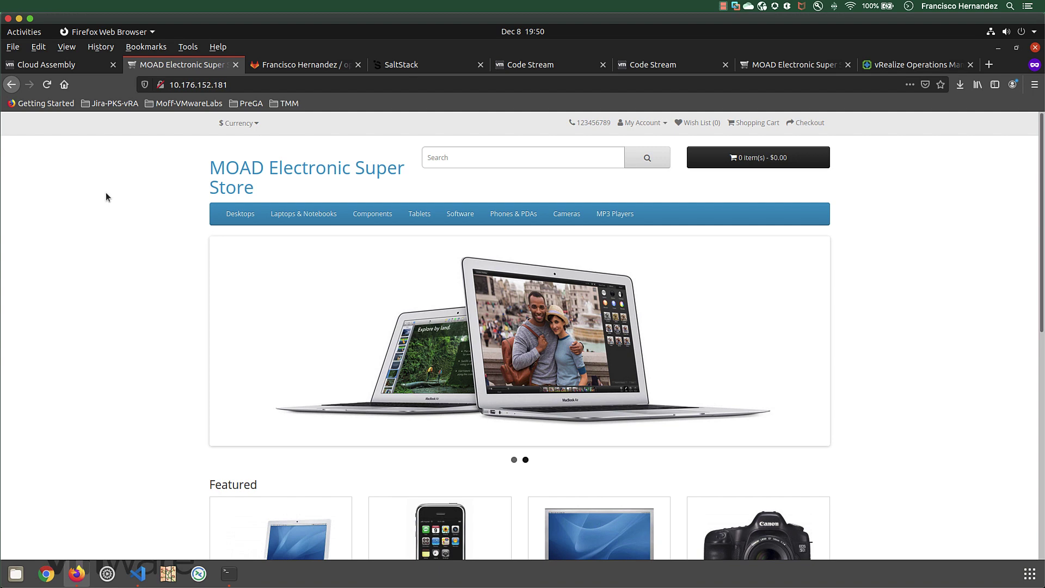
{"action": "left_click", "coordinate": [638, 67]}
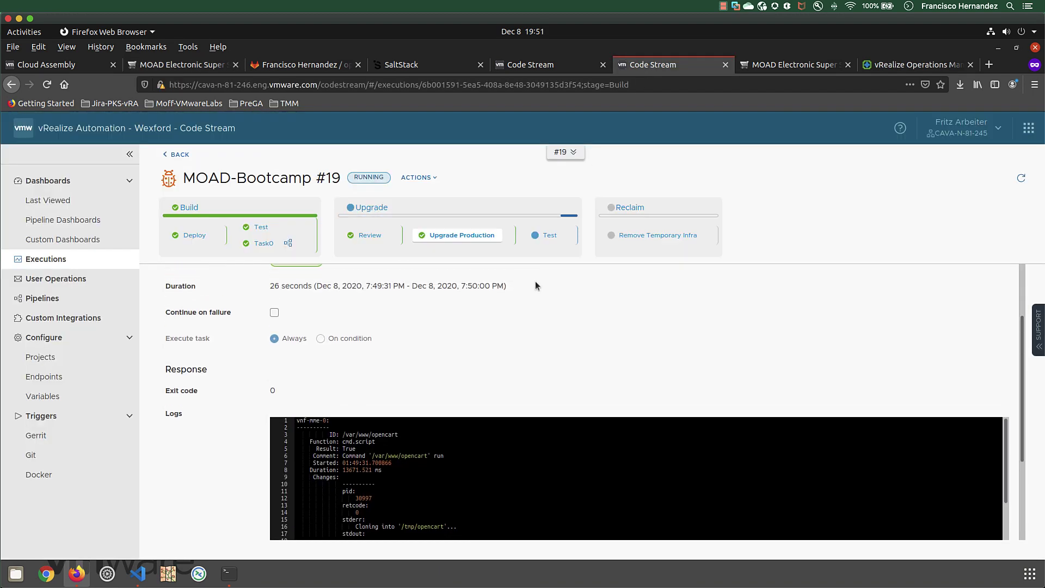
- Review the Test task's load-test log, then follow Remove Temporary Infra to MOAD-Dev's deletion
{"action": "left_click", "coordinate": [544, 236]}
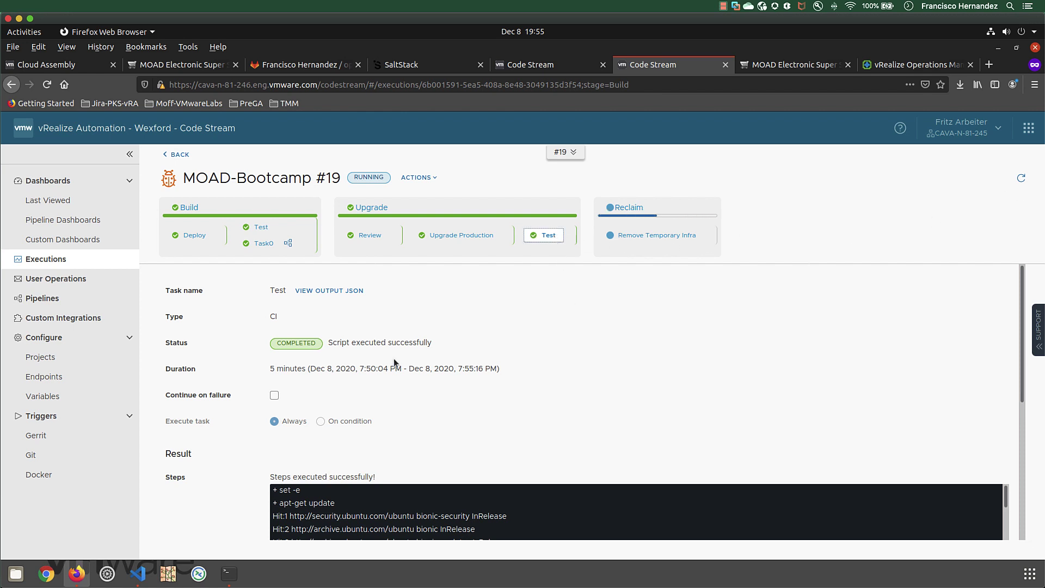
{"action": "scroll", "coordinate": [668, 386], "scroll_direction": "down", "scroll_amount": 8}
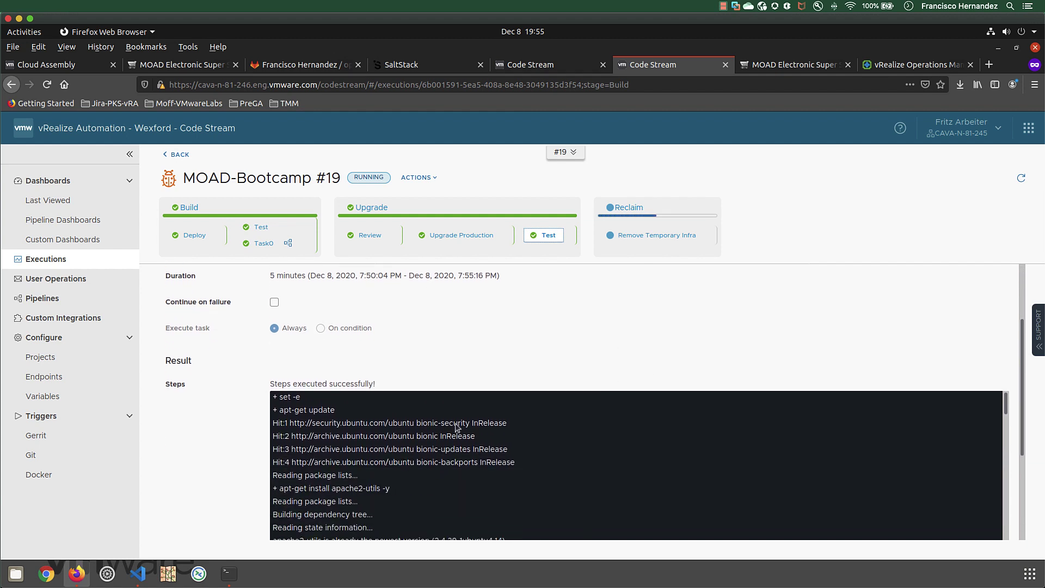
{"action": "scroll", "coordinate": [461, 418], "scroll_direction": "down", "scroll_amount": 6}
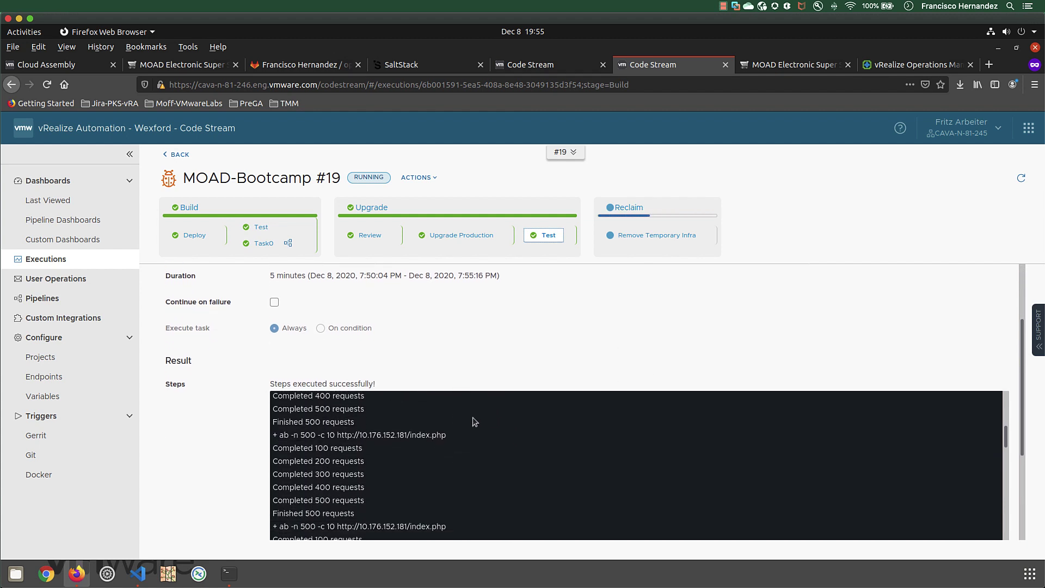
{"action": "scroll", "coordinate": [475, 422], "scroll_direction": "down", "scroll_amount": 2}
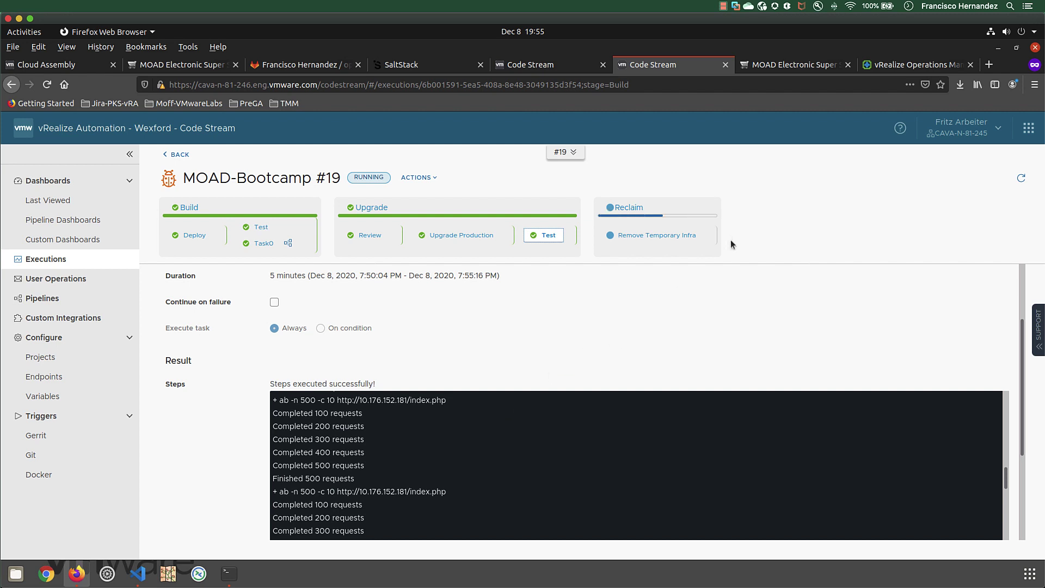
{"action": "left_click", "coordinate": [687, 241]}
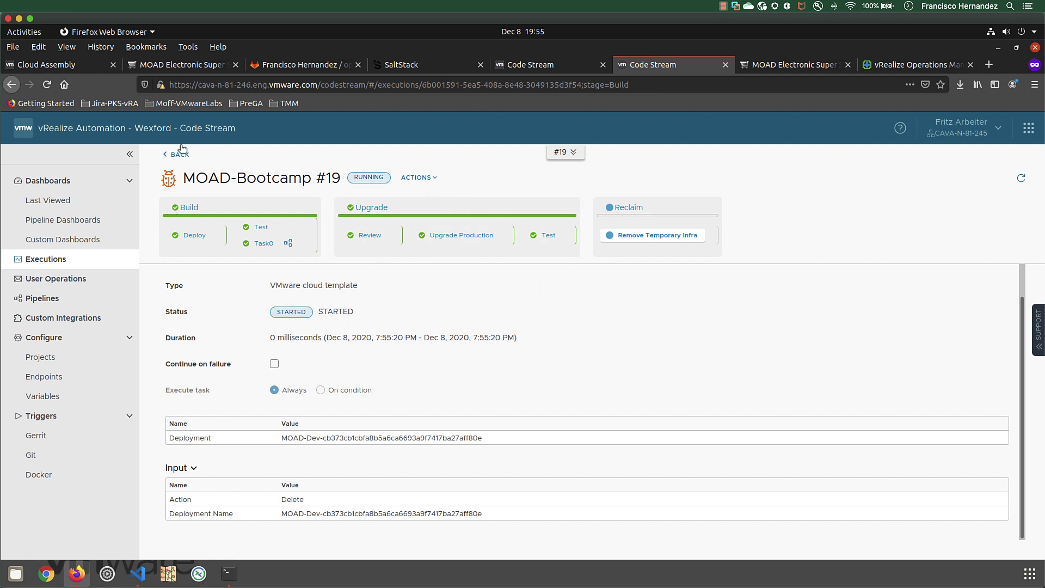
{"action": "left_click", "coordinate": [76, 66]}
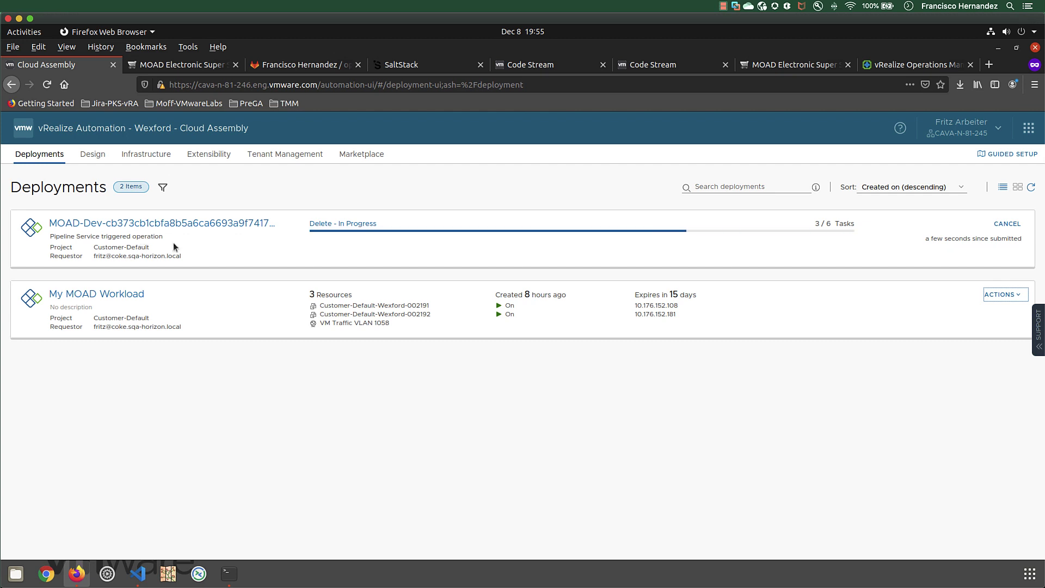
- Verify Remove Temporary Infra completed and only My MOAD Workload remains, then view the MOAD store
{"action": "left_click", "coordinate": [653, 65]}
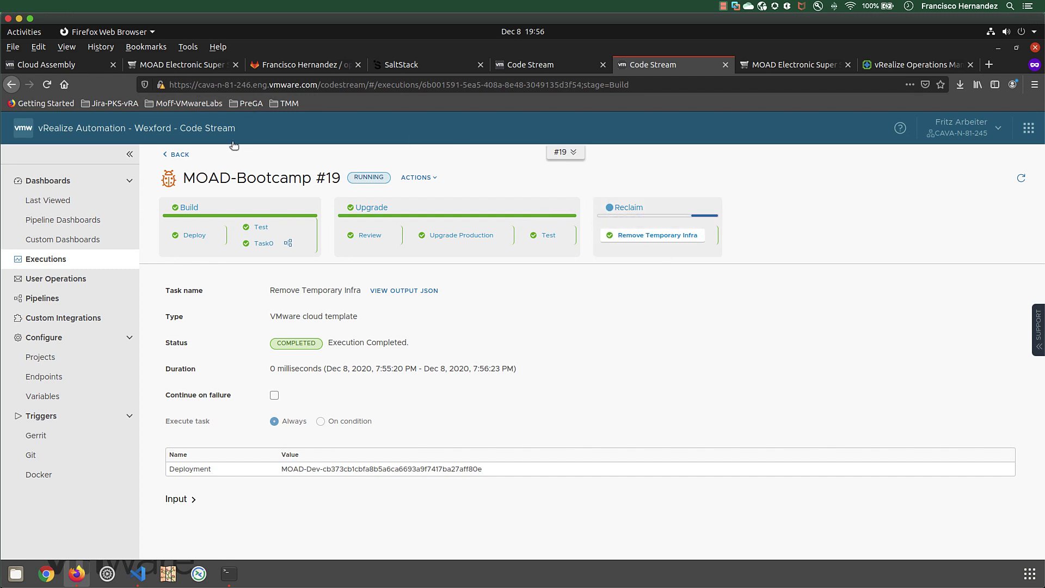
{"action": "left_click", "coordinate": [65, 68]}
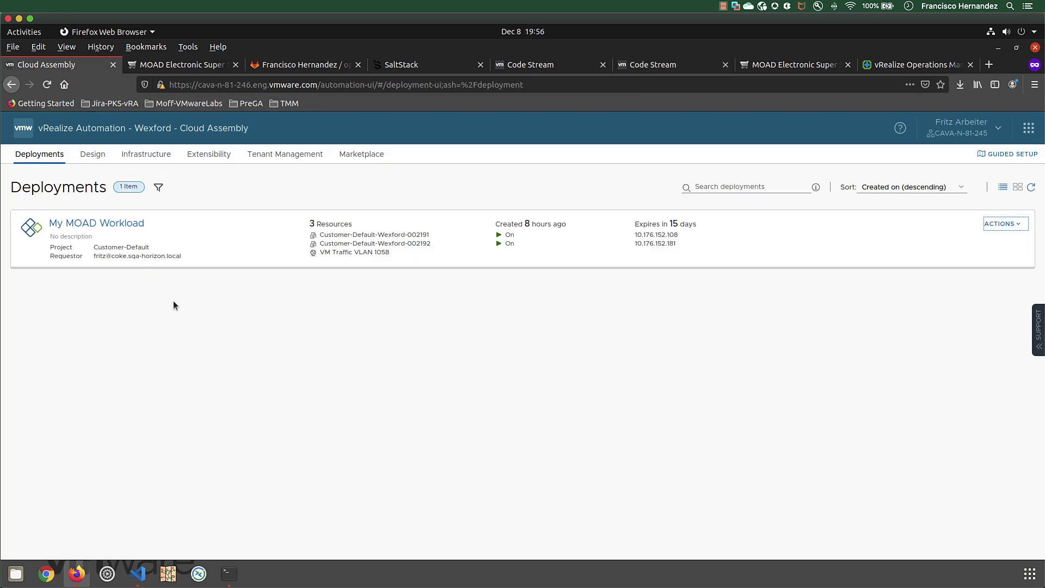
{"action": "left_click", "coordinate": [183, 65]}
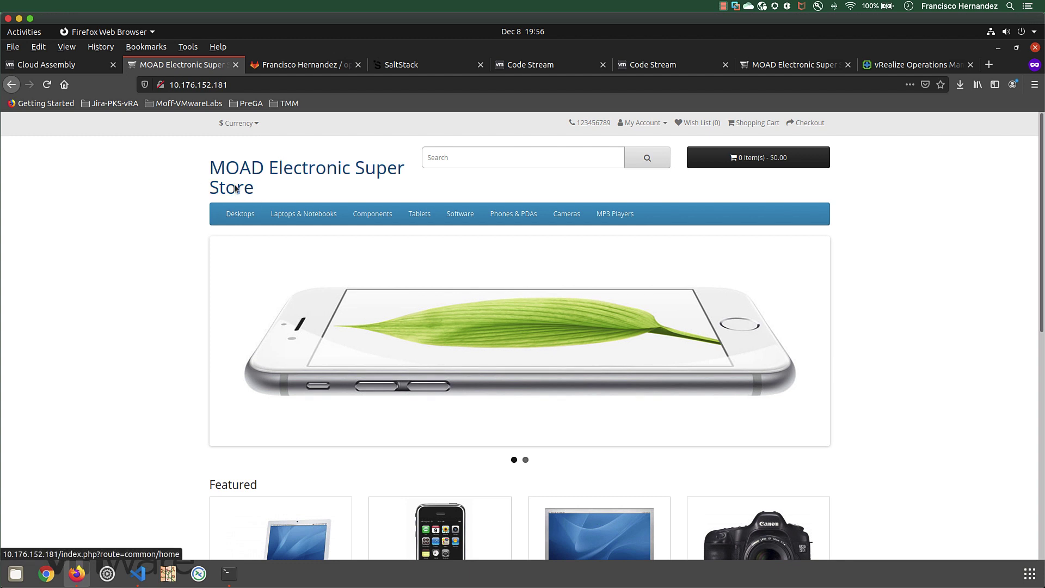